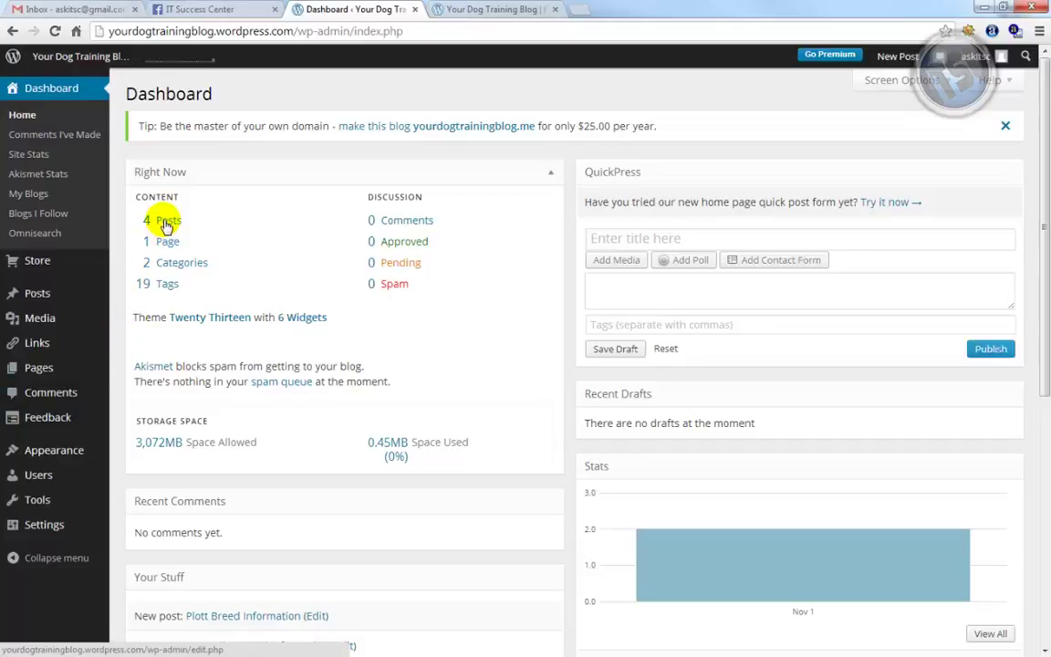
- Dismiss the SEO bar on the live dog training blog and review its home page from the header through the breed posts to the footer widgets
{"action": "left_click", "coordinate": [481, 9]}
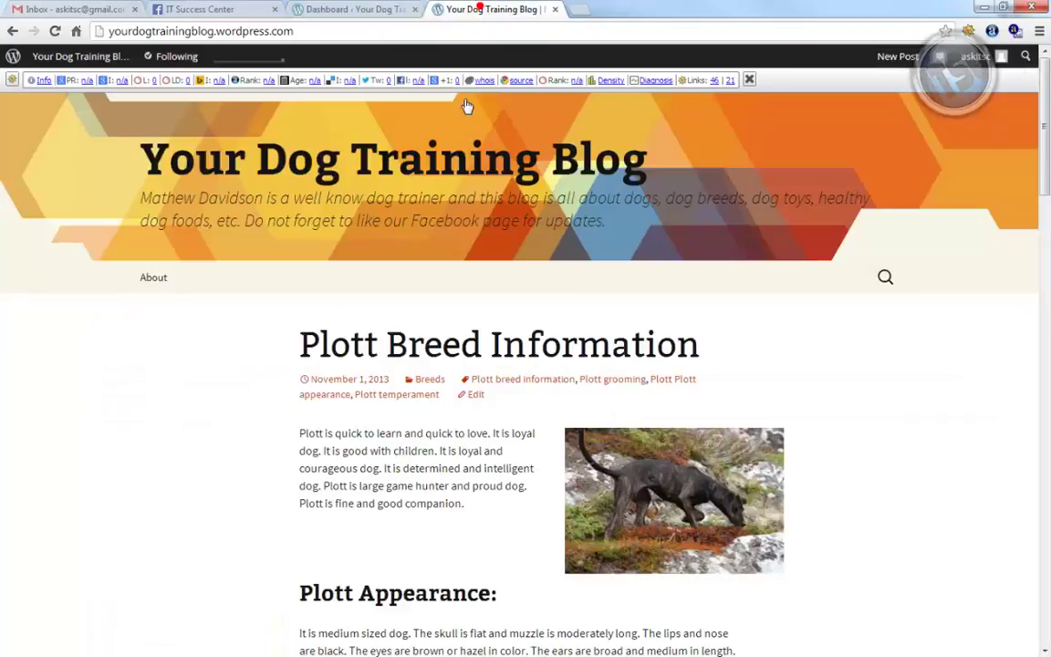
{"action": "left_click", "coordinate": [749, 80]}
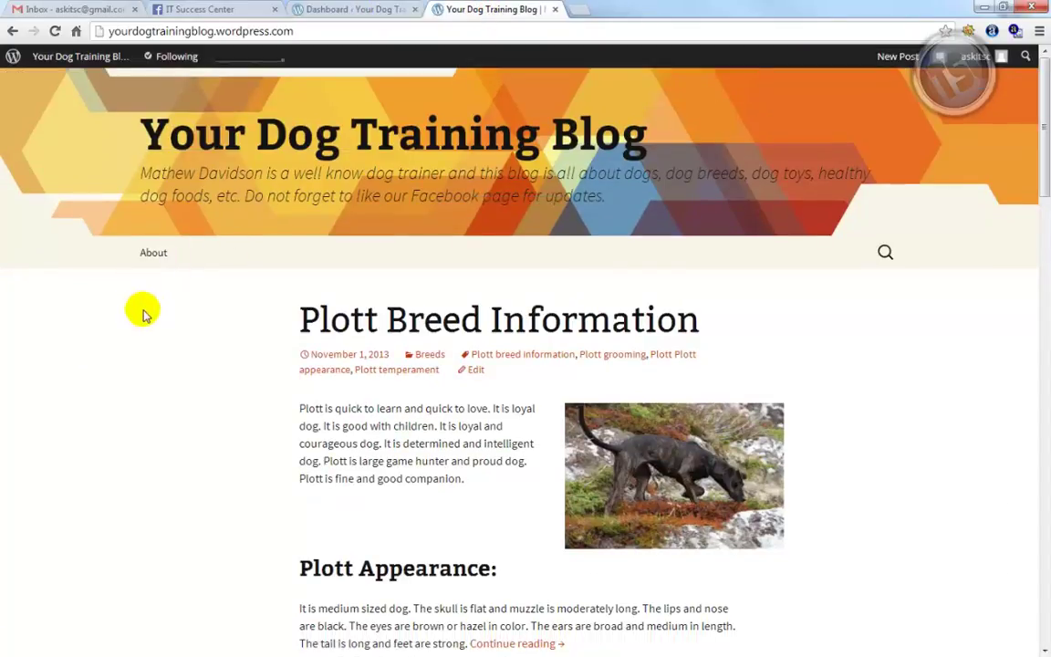
{"action": "scroll", "coordinate": [143, 313], "scroll_direction": "down", "scroll_amount": 4}
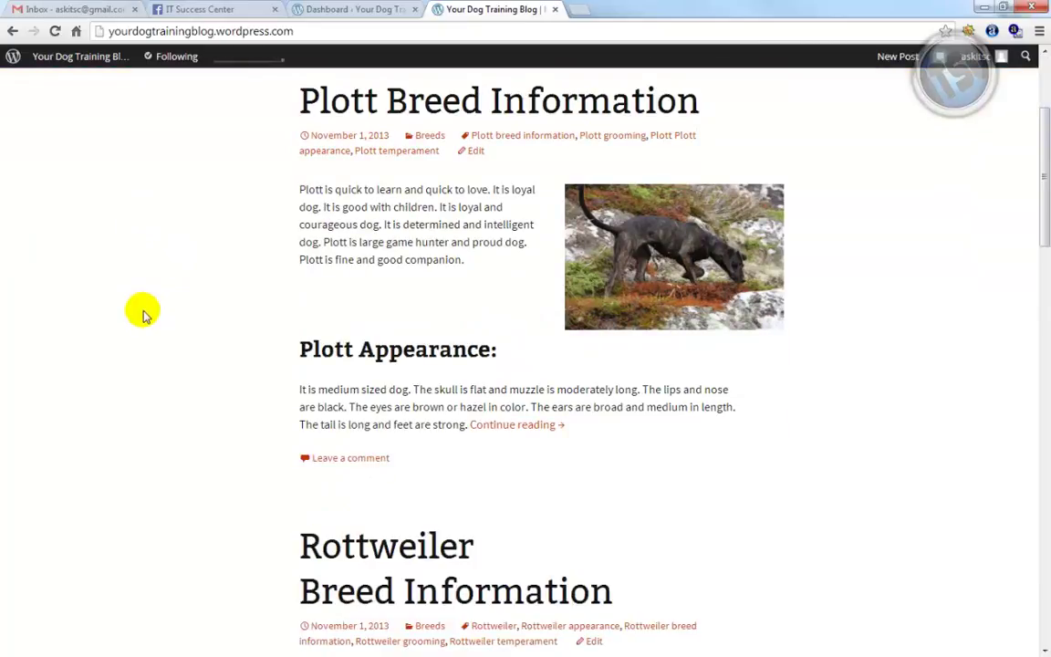
{"action": "scroll", "coordinate": [143, 314], "scroll_direction": "up", "scroll_amount": 1}
{"action": "scroll", "coordinate": [143, 314], "scroll_direction": "up", "scroll_amount": 3}
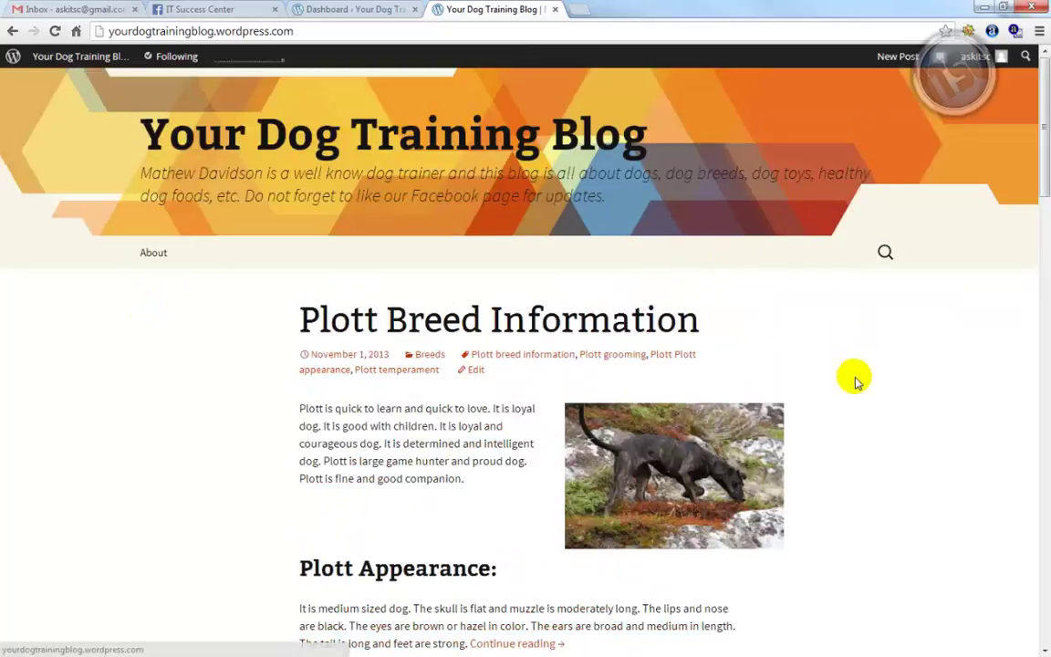
{"action": "scroll", "coordinate": [856, 381], "scroll_direction": "down", "scroll_amount": 2}
{"action": "scroll", "coordinate": [856, 382], "scroll_direction": "down", "scroll_amount": 2}
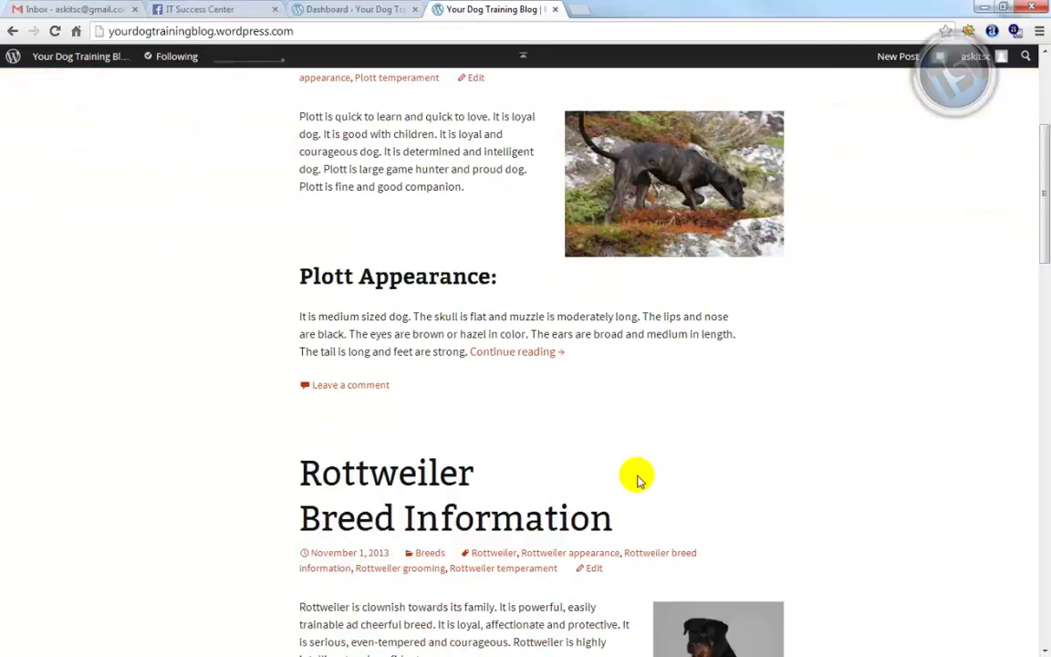
{"action": "scroll", "coordinate": [633, 478], "scroll_direction": "down", "scroll_amount": 3}
{"action": "scroll", "coordinate": [637, 481], "scroll_direction": "down", "scroll_amount": 7}
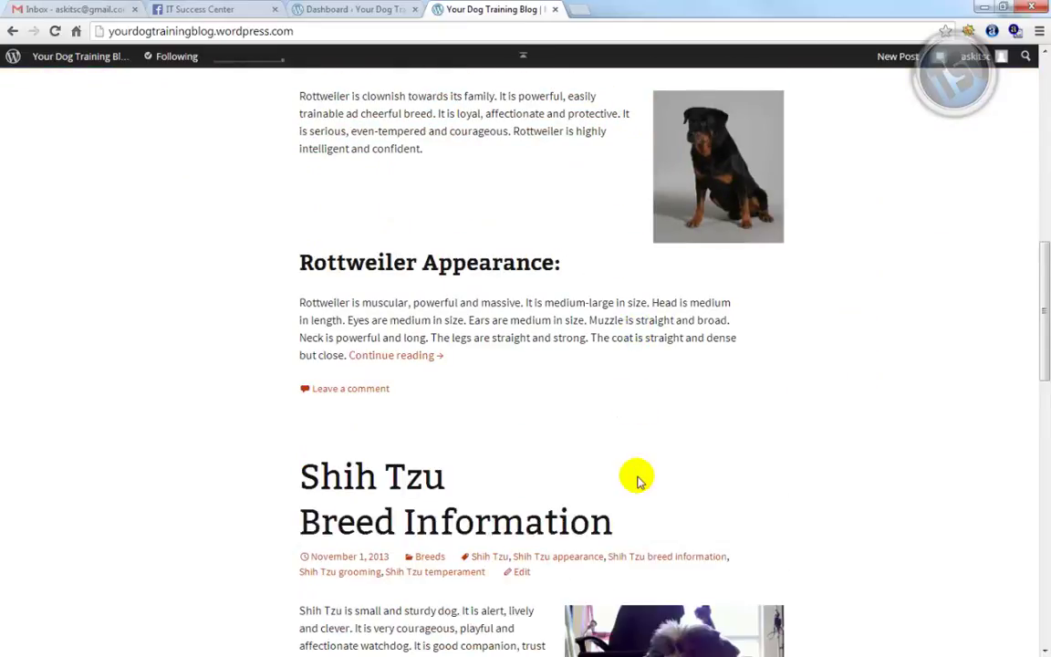
{"action": "scroll", "coordinate": [637, 477], "scroll_direction": "down", "scroll_amount": 8}
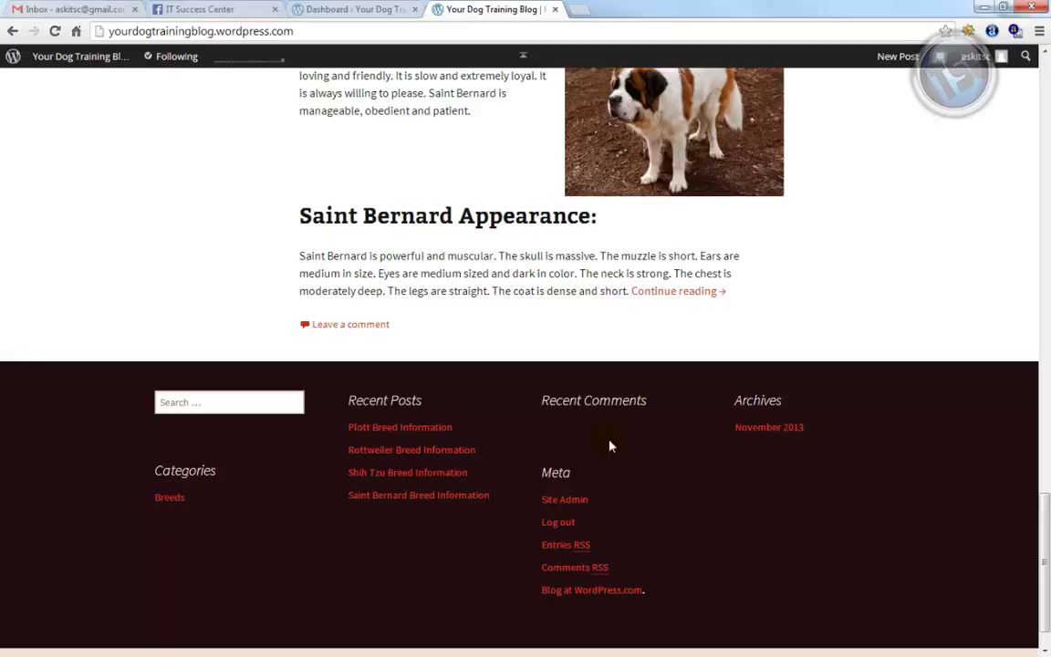
{"action": "scroll", "coordinate": [611, 445], "scroll_direction": "up", "scroll_amount": 6}
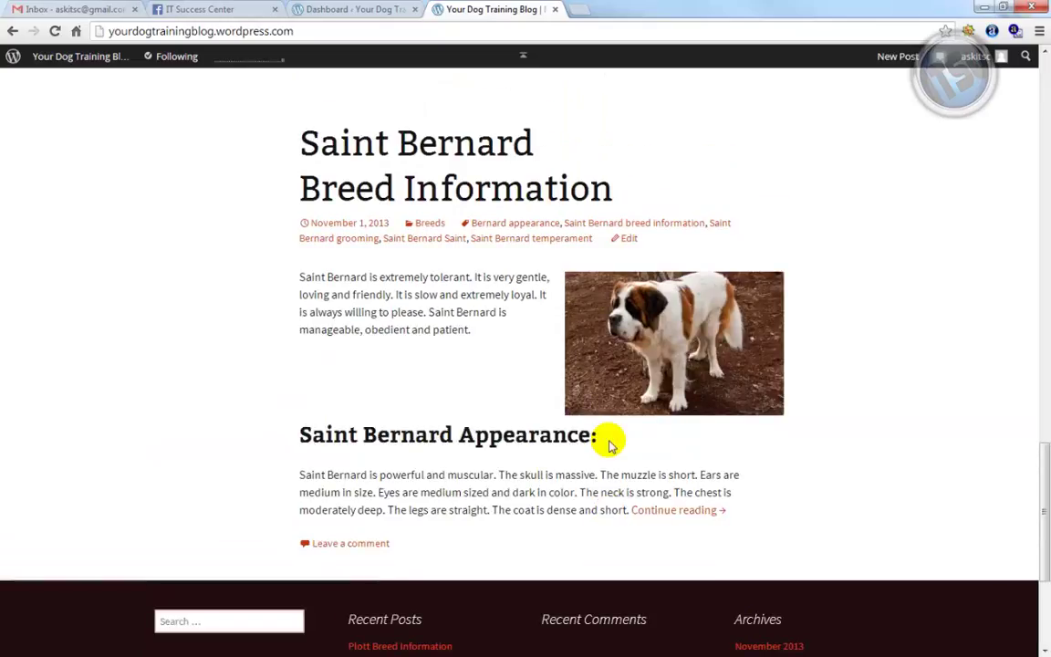
{"action": "scroll", "coordinate": [611, 445], "scroll_direction": "up", "scroll_amount": 9}
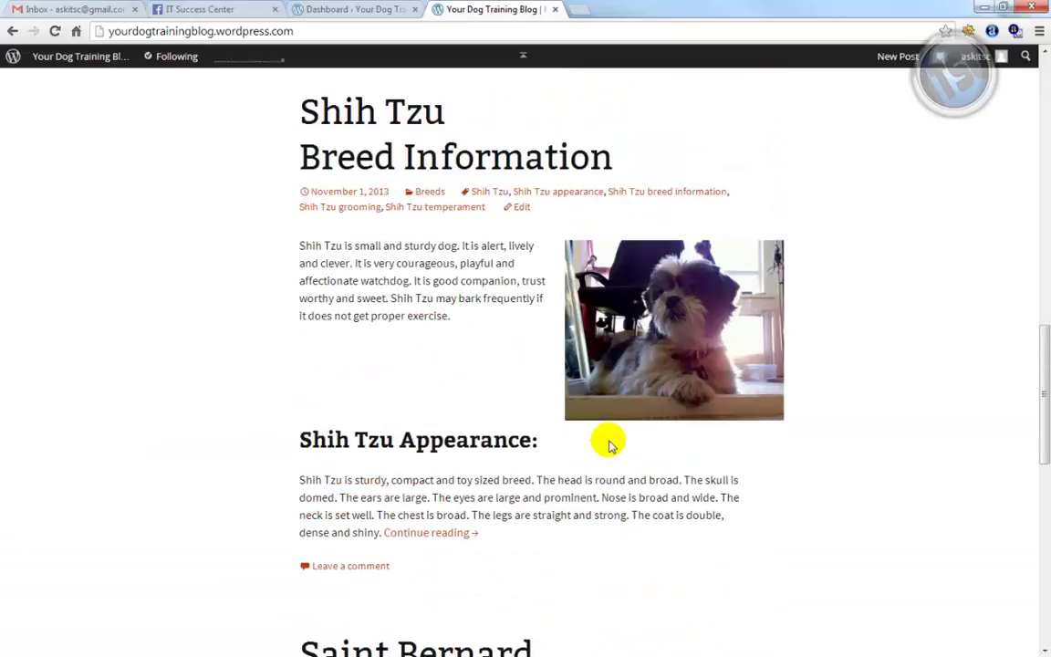
{"action": "scroll", "coordinate": [611, 446], "scroll_direction": "up", "scroll_amount": 7}
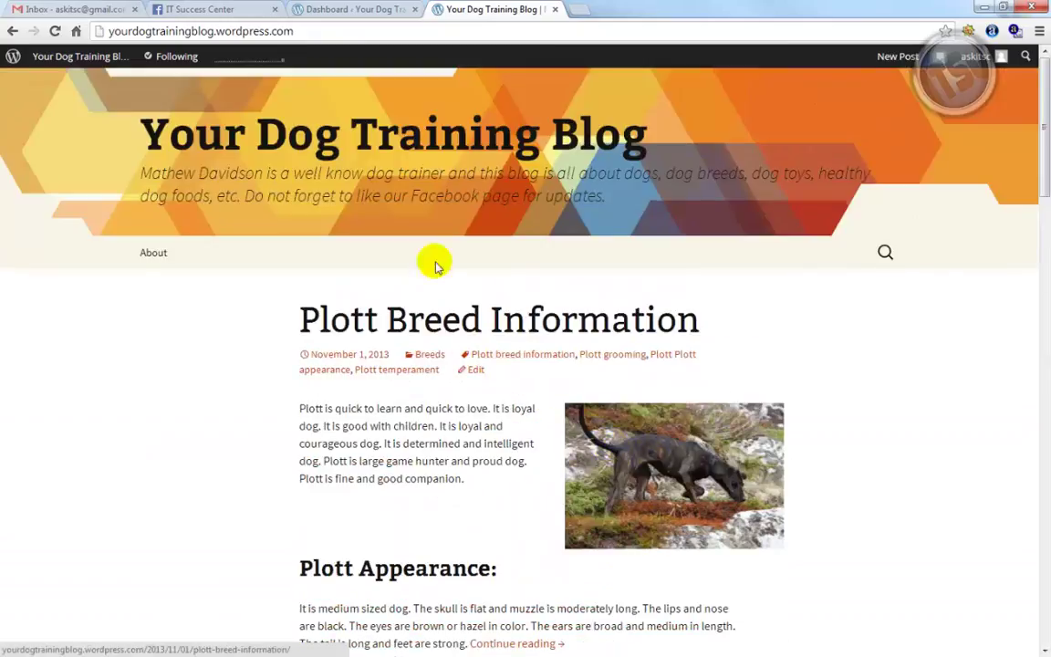
- Return to the dog training blog's dashboard and open its theme management page
{"action": "left_click", "coordinate": [356, 9]}
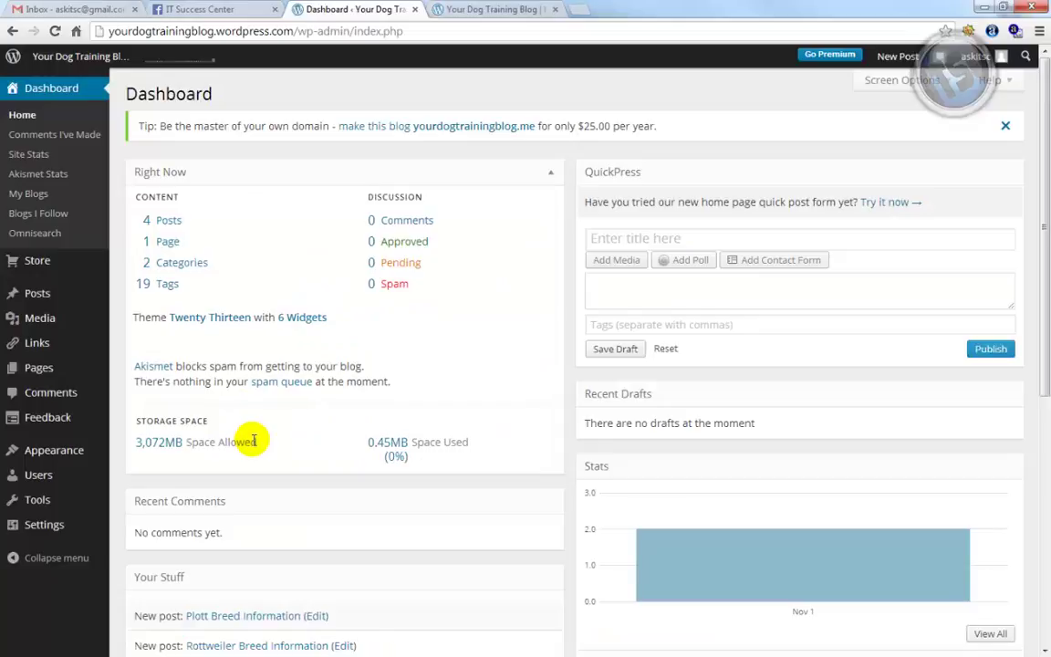
{"action": "mouse_move", "coordinate": [66, 453]}
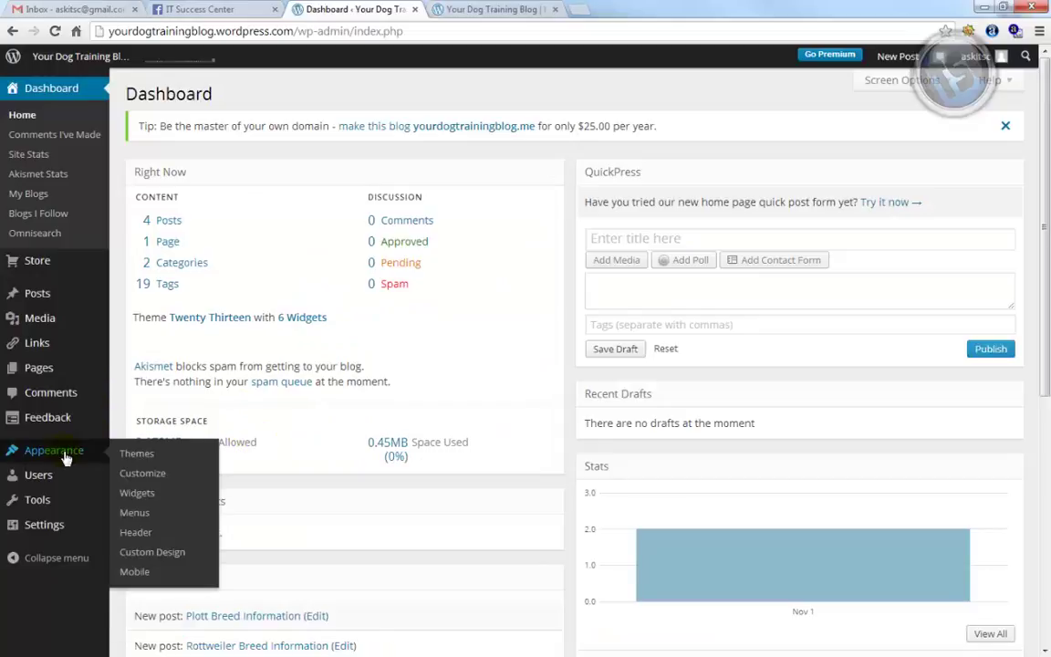
{"action": "left_click", "coordinate": [138, 456]}
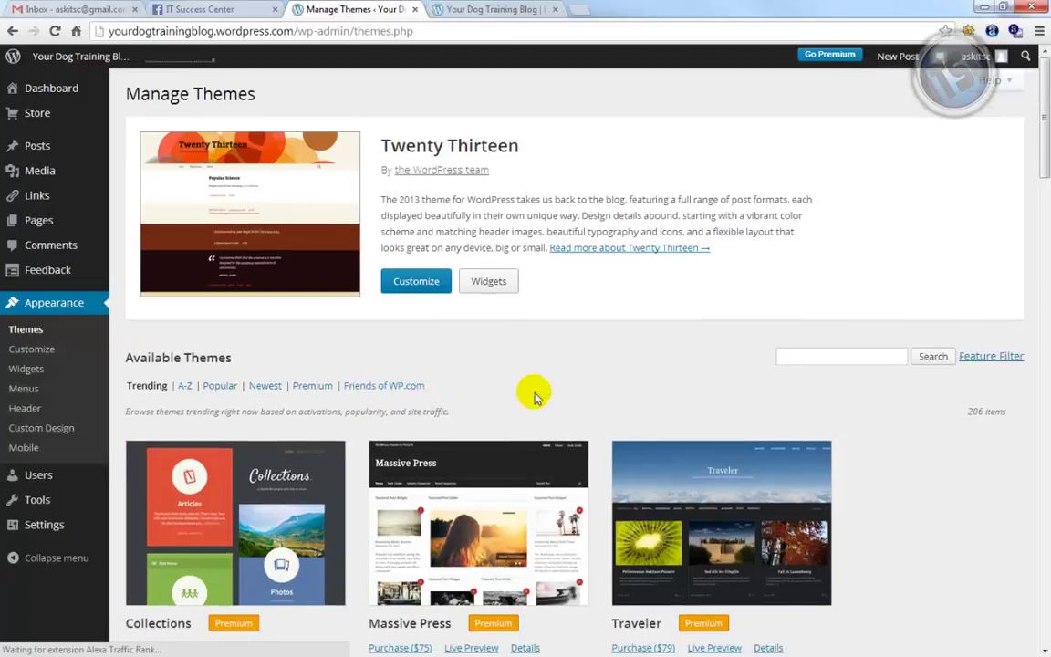
- Browse the available themes, comparing the free ones that can be activated with the premium ones offered for purchase
{"action": "scroll", "coordinate": [534, 396], "scroll_direction": "down", "scroll_amount": 5}
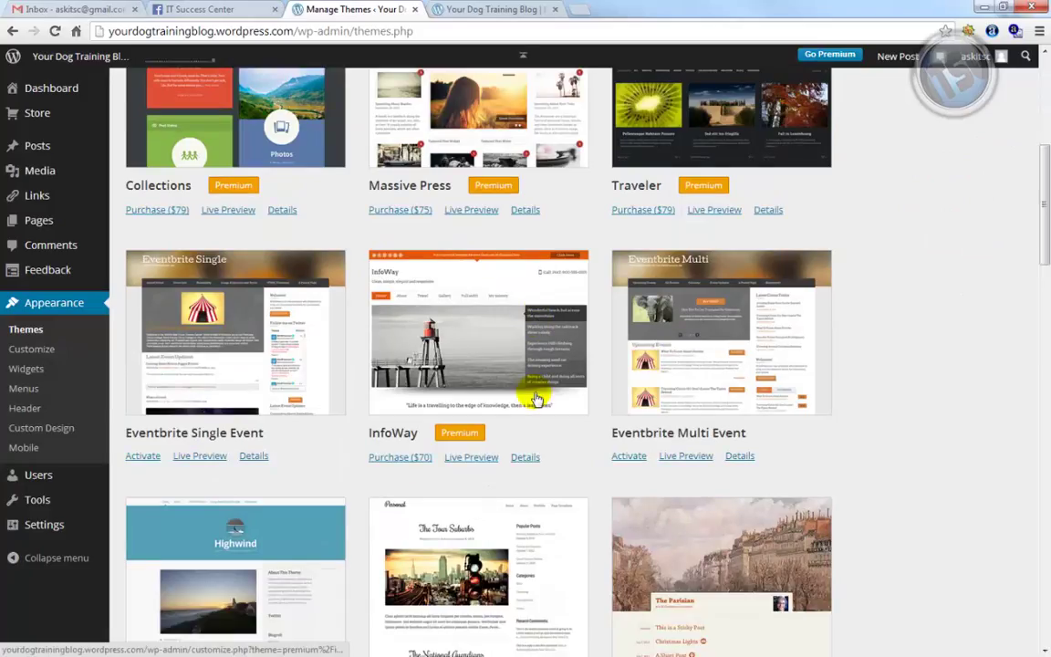
{"action": "scroll", "coordinate": [535, 396], "scroll_direction": "up", "scroll_amount": 2}
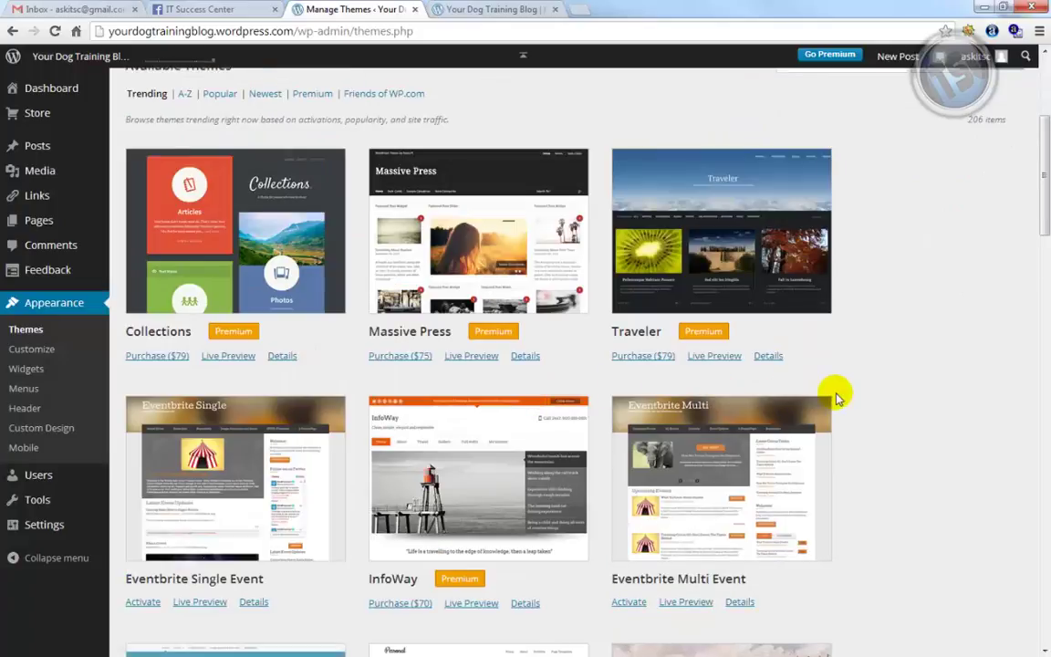
{"action": "scroll", "coordinate": [833, 397], "scroll_direction": "down", "scroll_amount": 1}
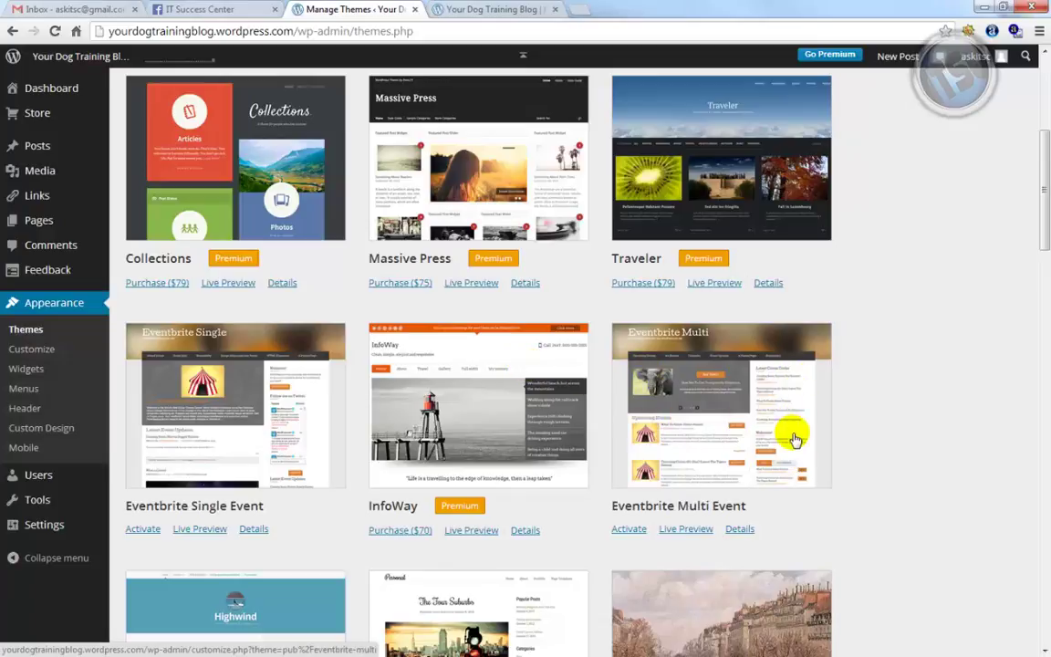
{"action": "scroll", "coordinate": [786, 456], "scroll_direction": "down", "scroll_amount": 2}
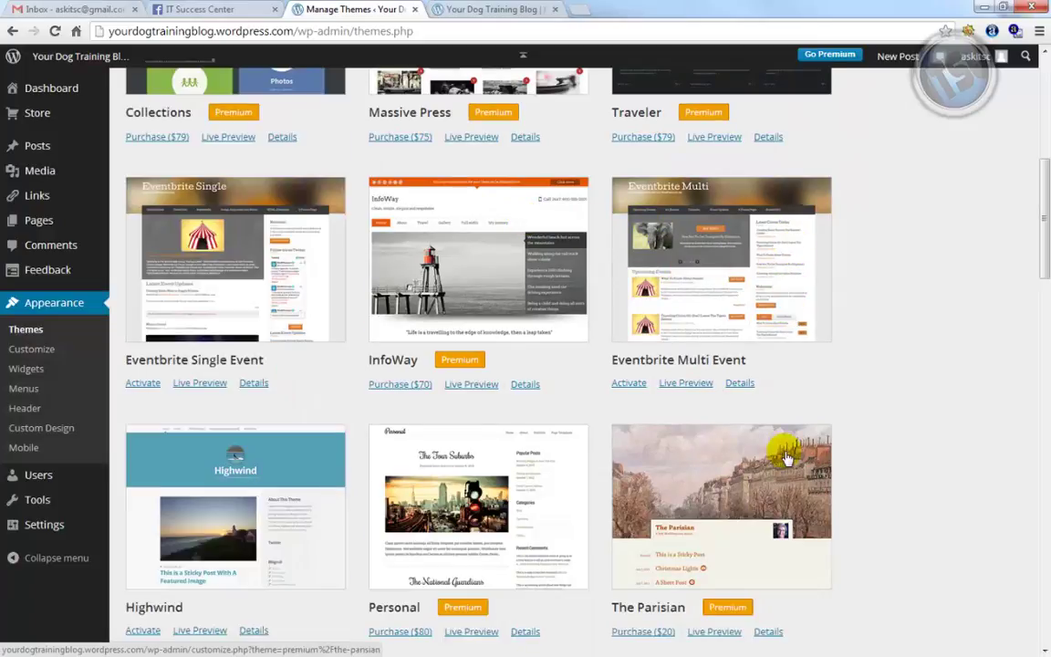
{"action": "scroll", "coordinate": [786, 456], "scroll_direction": "down", "scroll_amount": 4}
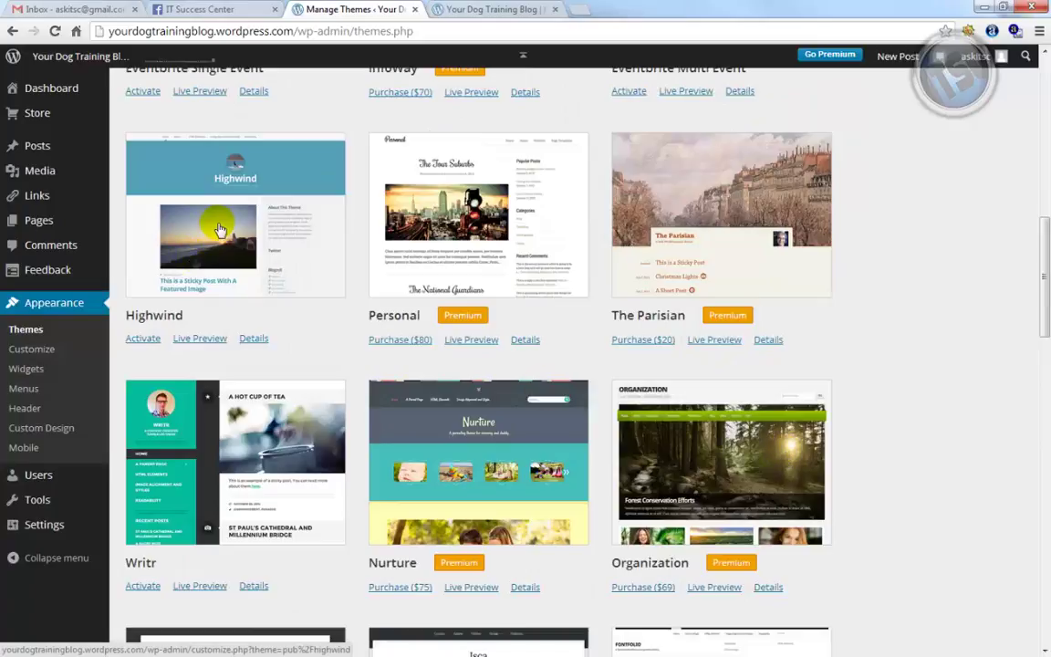
{"action": "scroll", "coordinate": [260, 356], "scroll_direction": "down", "scroll_amount": 3}
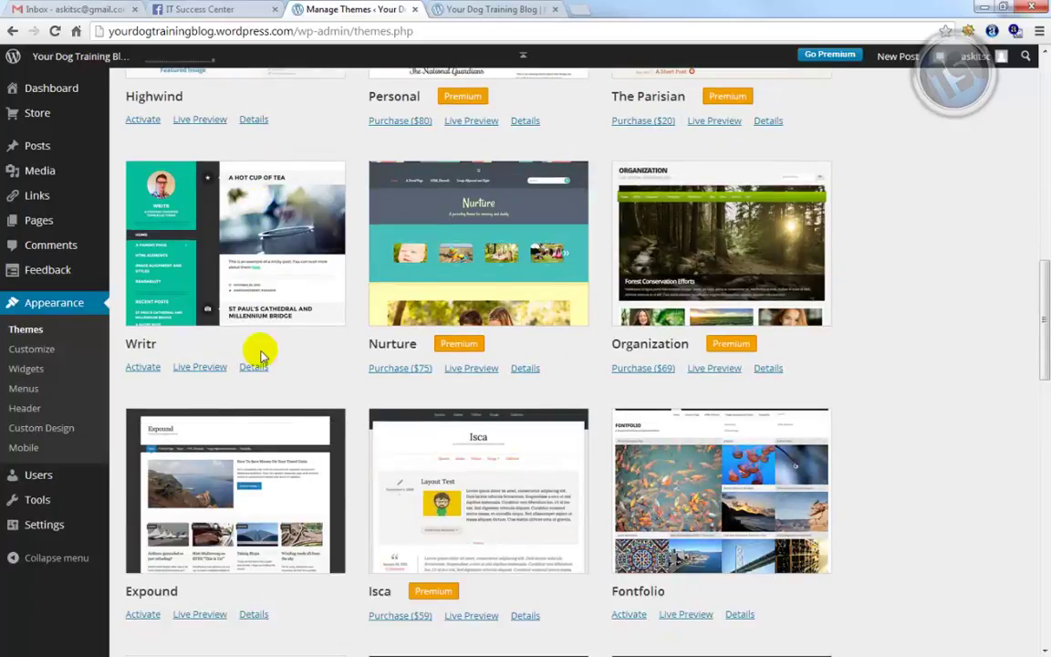
{"action": "scroll", "coordinate": [263, 355], "scroll_direction": "down", "scroll_amount": 3}
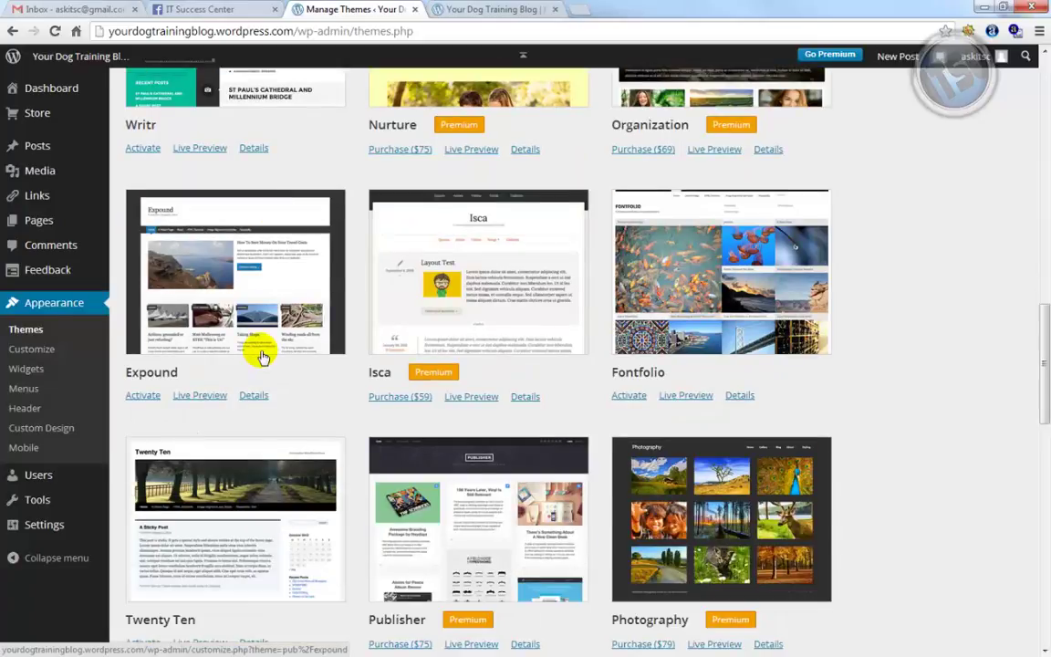
{"action": "scroll", "coordinate": [263, 356], "scroll_direction": "down", "scroll_amount": 1}
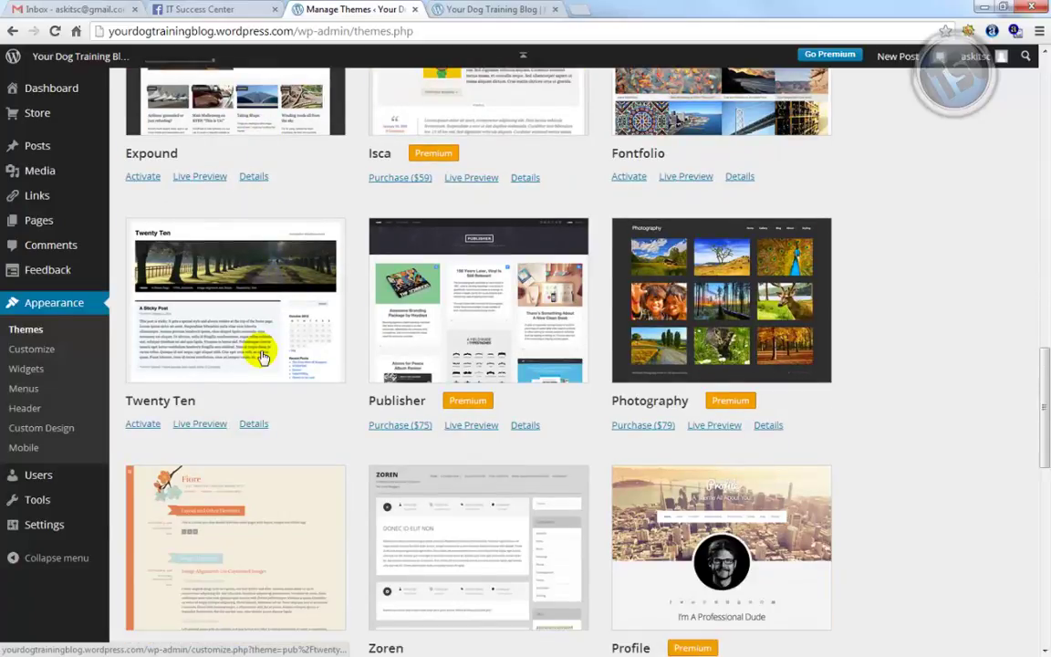
{"action": "scroll", "coordinate": [262, 356], "scroll_direction": "down", "scroll_amount": 2}
{"action": "scroll", "coordinate": [263, 355], "scroll_direction": "down", "scroll_amount": 1}
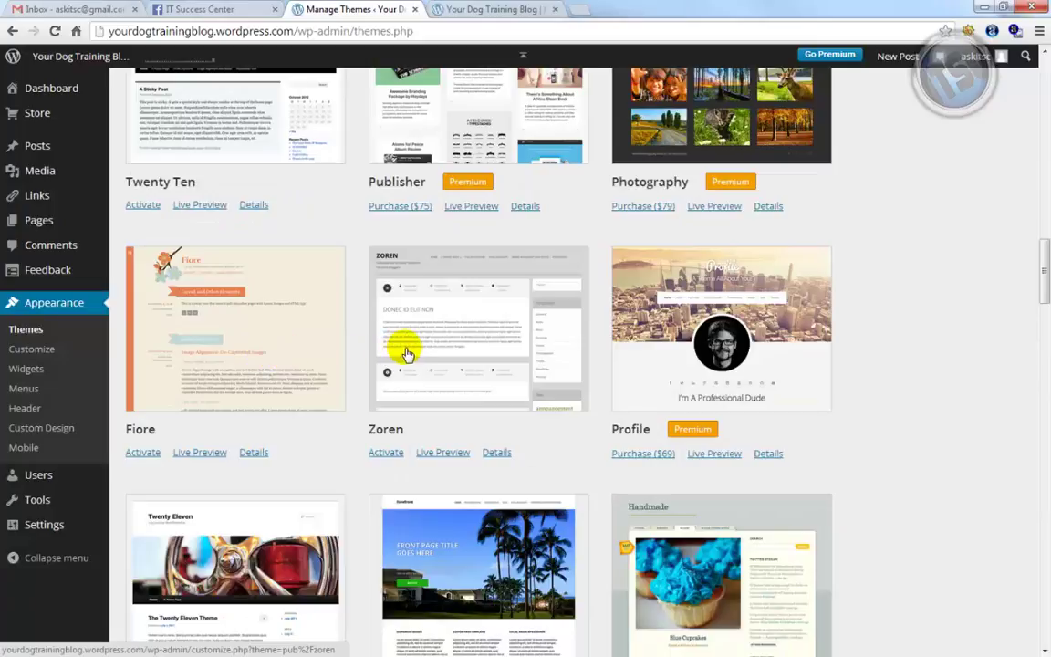
{"action": "scroll", "coordinate": [407, 353], "scroll_direction": "down", "scroll_amount": 4}
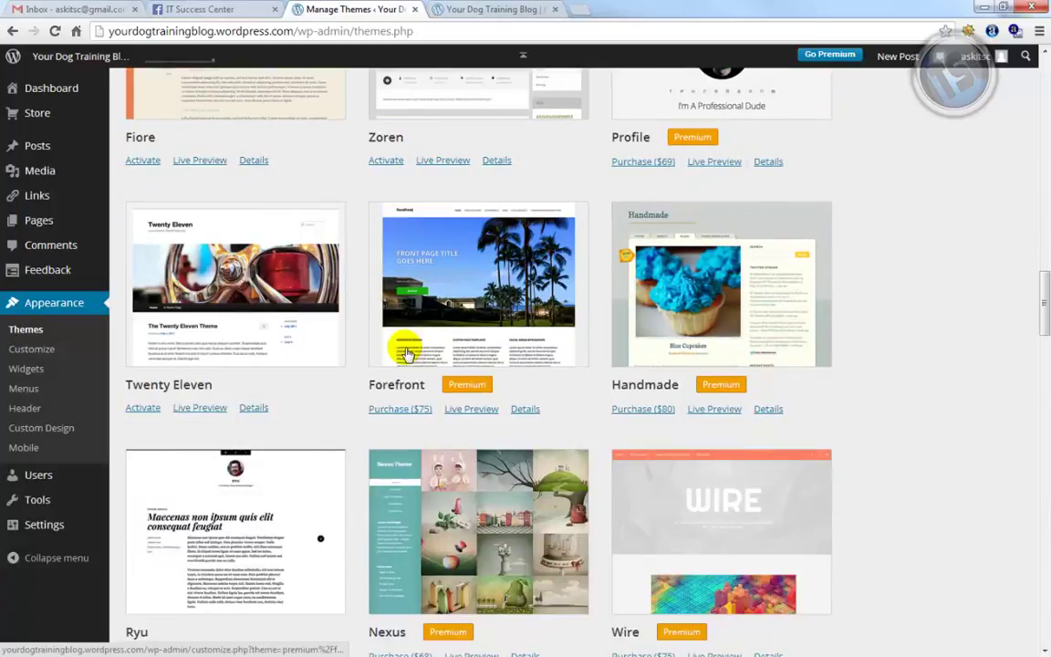
{"action": "scroll", "coordinate": [407, 353], "scroll_direction": "down", "scroll_amount": 1}
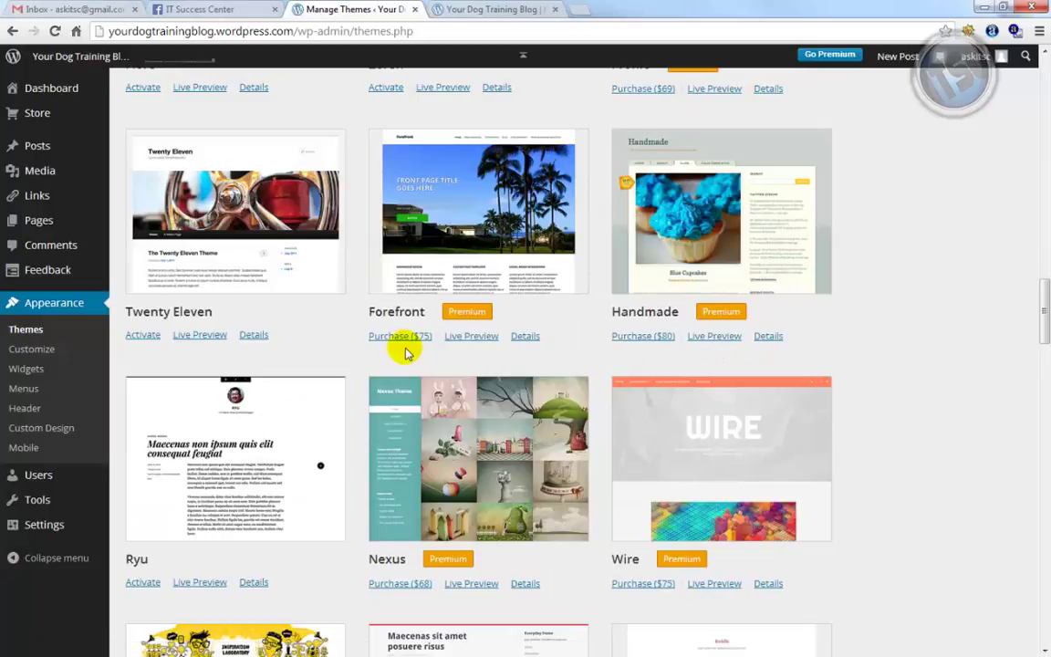
{"action": "scroll", "coordinate": [407, 353], "scroll_direction": "down", "scroll_amount": 2}
{"action": "scroll", "coordinate": [407, 353], "scroll_direction": "down", "scroll_amount": 2}
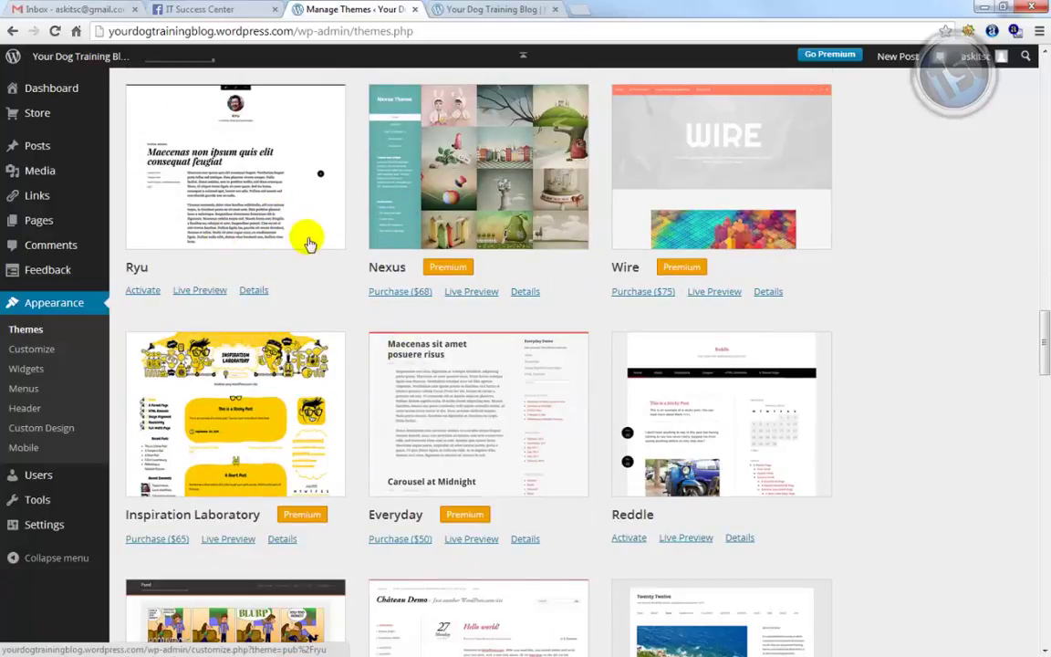
{"action": "scroll", "coordinate": [369, 419], "scroll_direction": "down", "scroll_amount": 4}
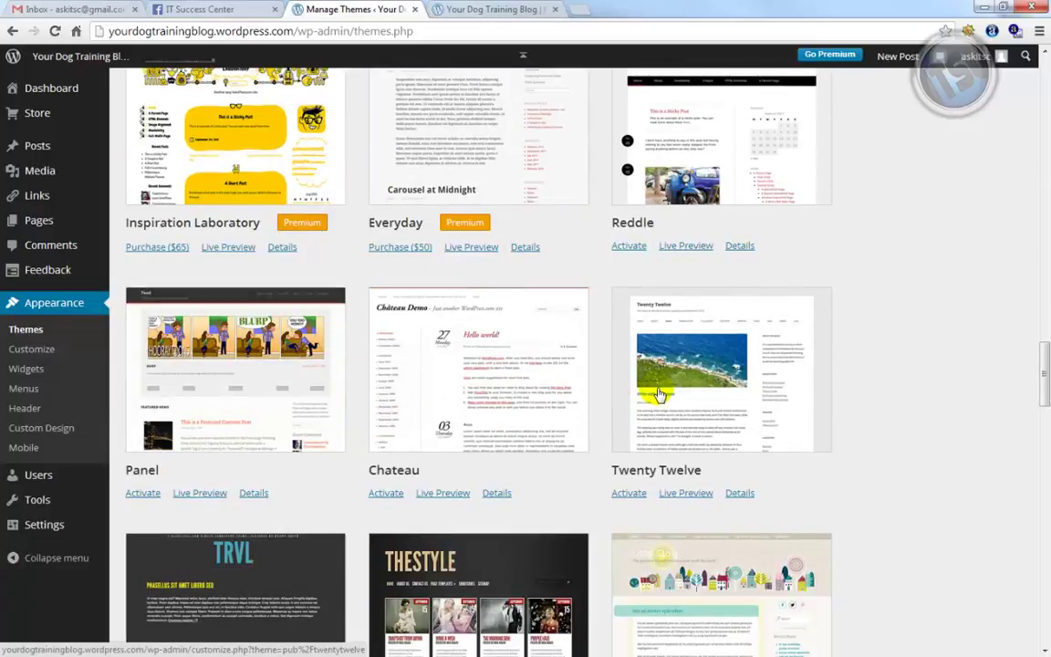
{"action": "scroll", "coordinate": [495, 497], "scroll_direction": "down", "scroll_amount": 4}
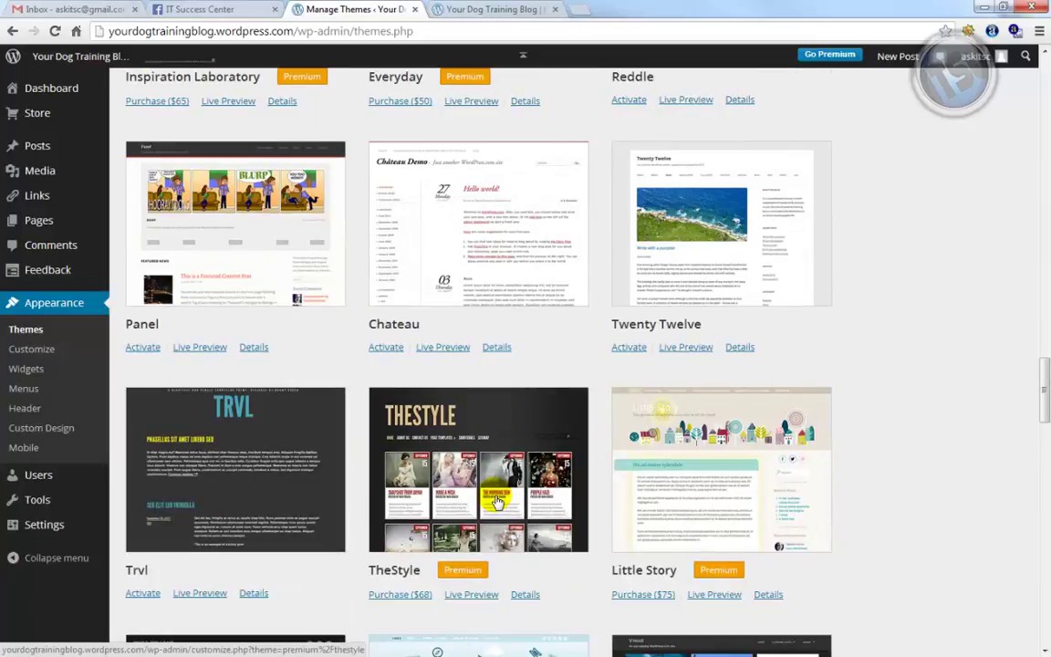
{"action": "scroll", "coordinate": [496, 499], "scroll_direction": "down", "scroll_amount": 7}
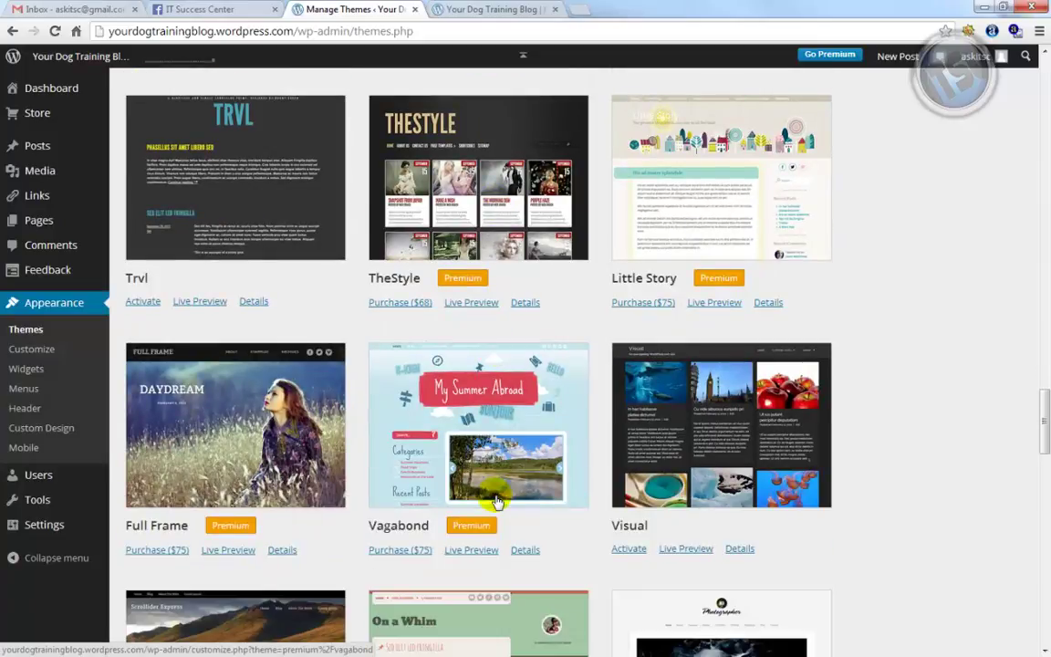
{"action": "scroll", "coordinate": [496, 499], "scroll_direction": "down", "scroll_amount": 2}
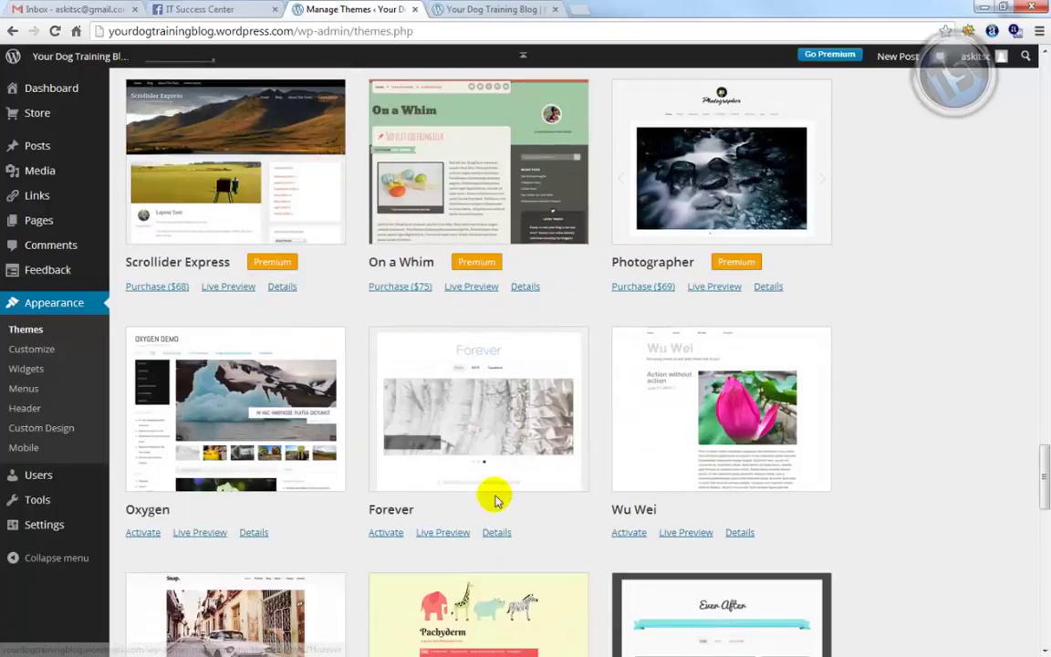
- Open the itsuccesscenter.wordpress.com blog and examine its theme layout, posts and sidebar widgets down to the footer
{"action": "left_click", "coordinate": [398, 59]}
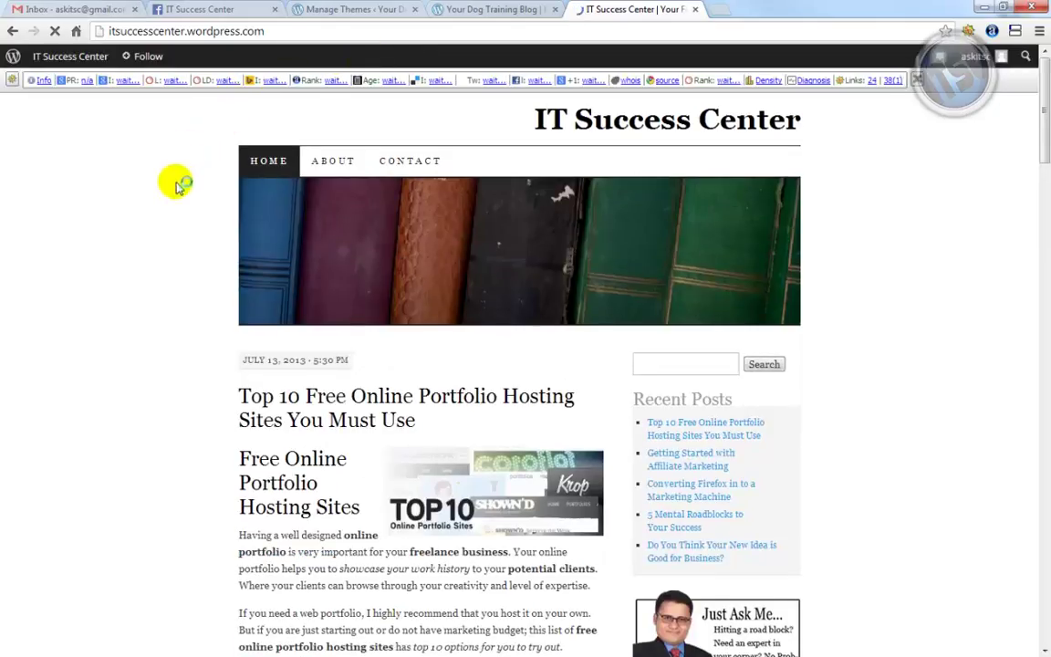
{"action": "scroll", "coordinate": [153, 235], "scroll_direction": "down", "scroll_amount": 5}
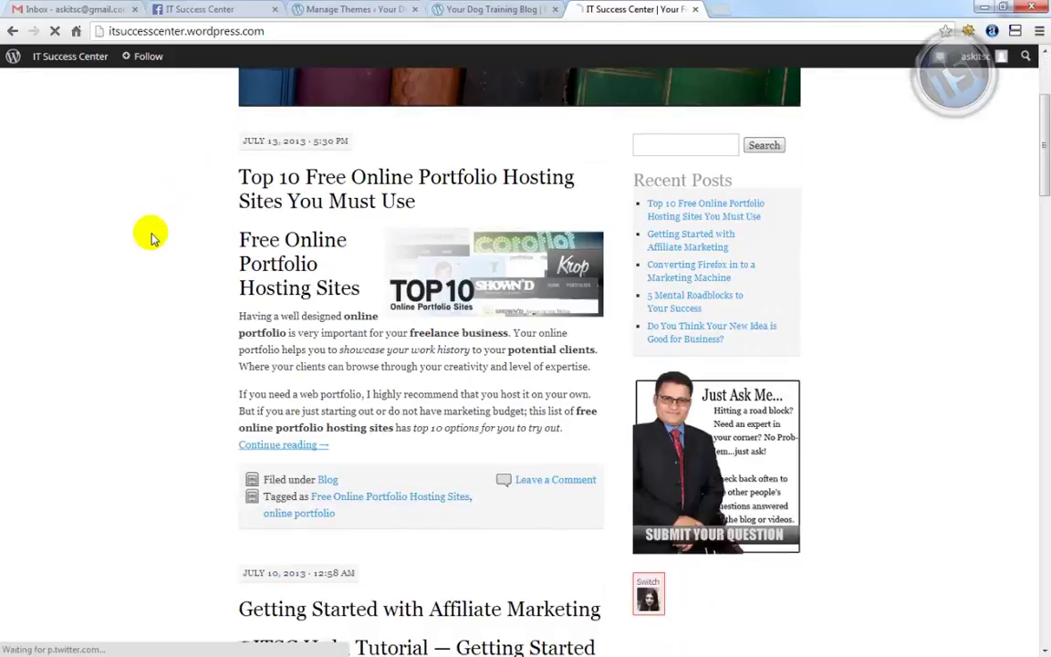
{"action": "scroll", "coordinate": [153, 236], "scroll_direction": "down", "scroll_amount": 5}
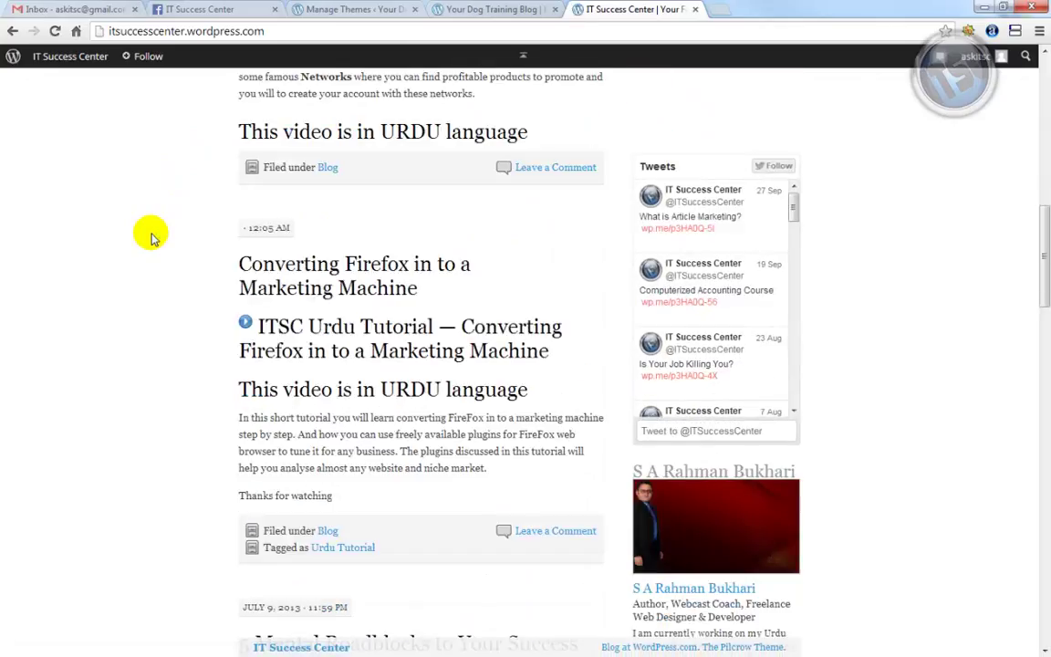
{"action": "scroll", "coordinate": [153, 235], "scroll_direction": "down", "scroll_amount": 8}
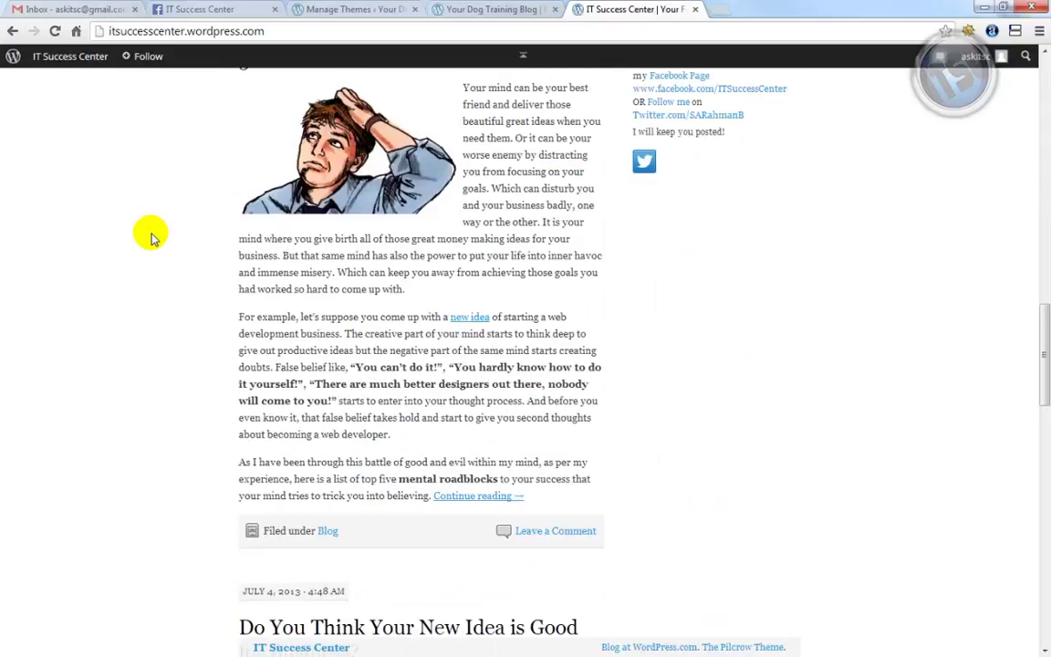
{"action": "scroll", "coordinate": [153, 235], "scroll_direction": "down", "scroll_amount": 12}
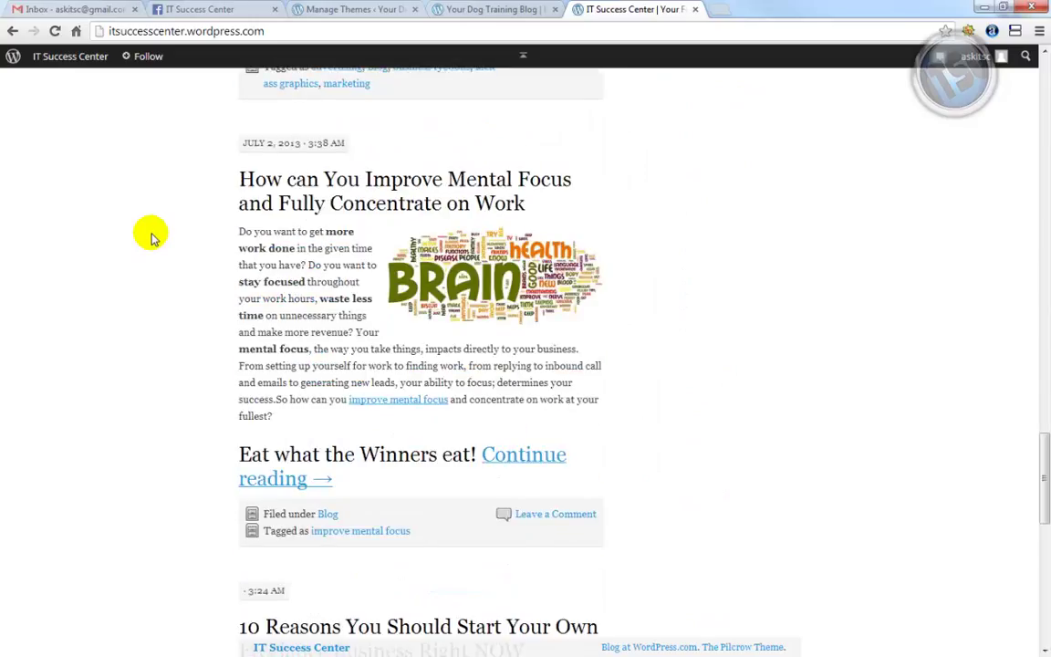
{"action": "scroll", "coordinate": [154, 235], "scroll_direction": "down", "scroll_amount": 5}
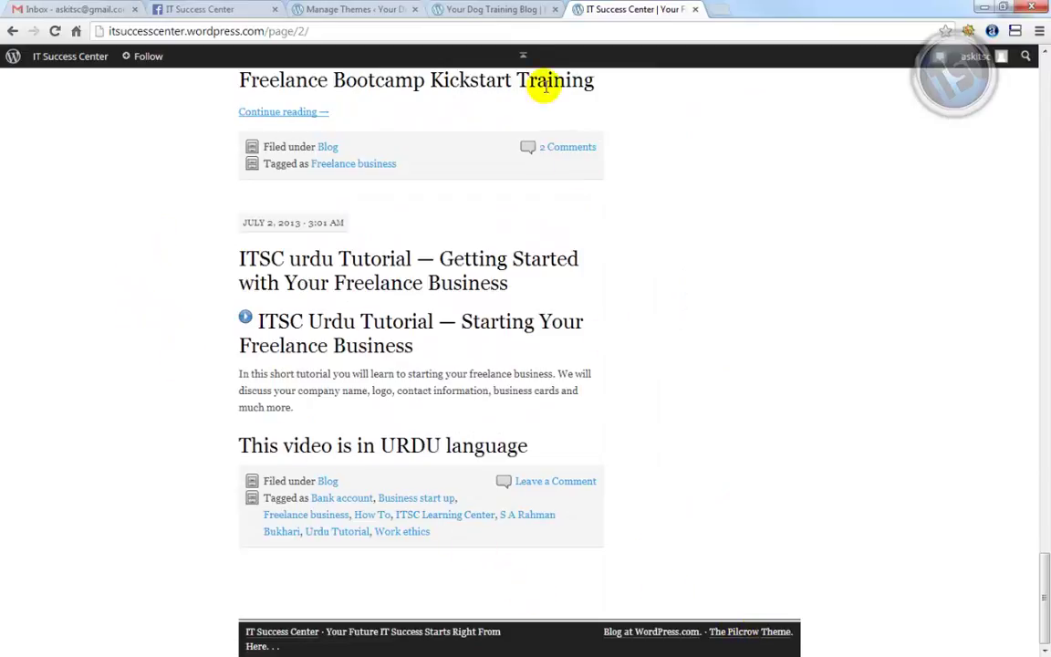
- Return to the dog training blog's theme management page and search the available themes for "pilcrow"
{"action": "left_click", "coordinate": [301, 10]}
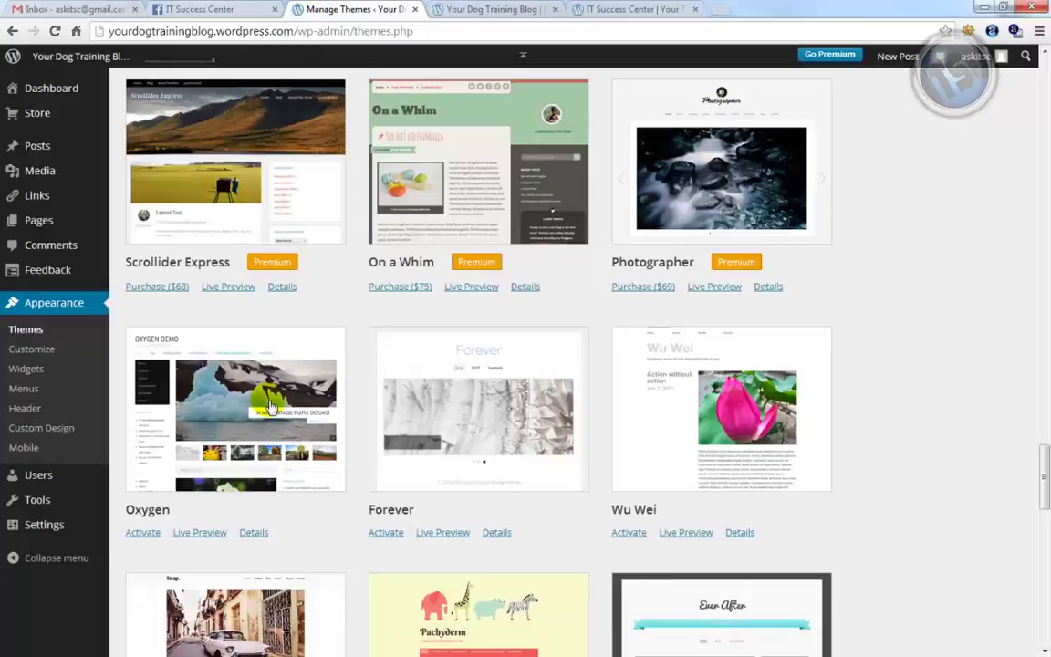
{"action": "scroll", "coordinate": [249, 356], "scroll_direction": "up", "scroll_amount": 15}
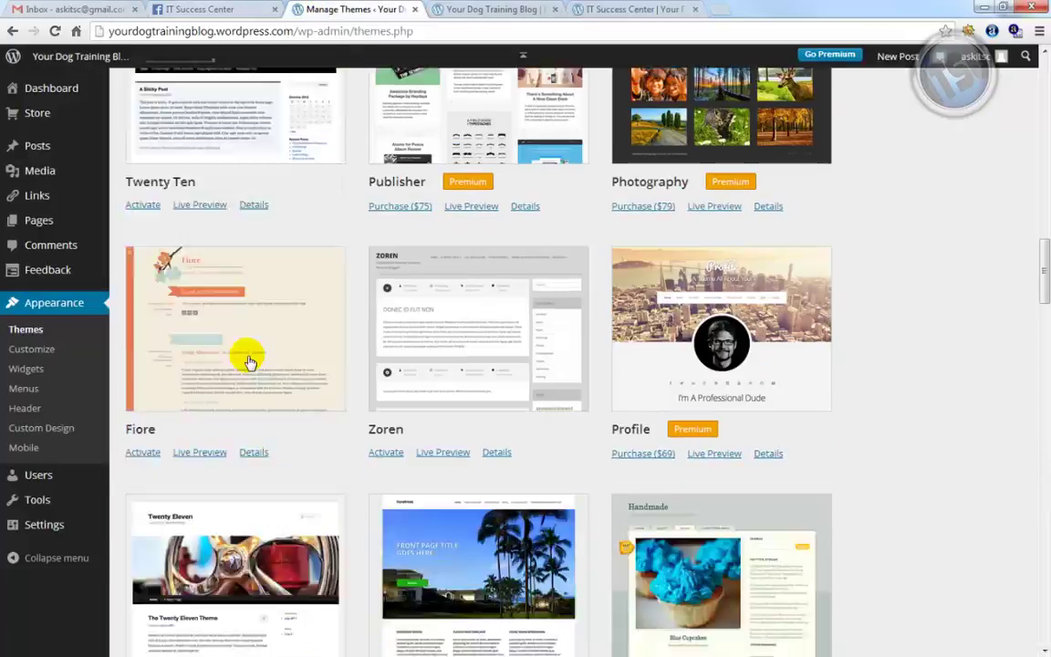
{"action": "scroll", "coordinate": [249, 362], "scroll_direction": "up", "scroll_amount": 15}
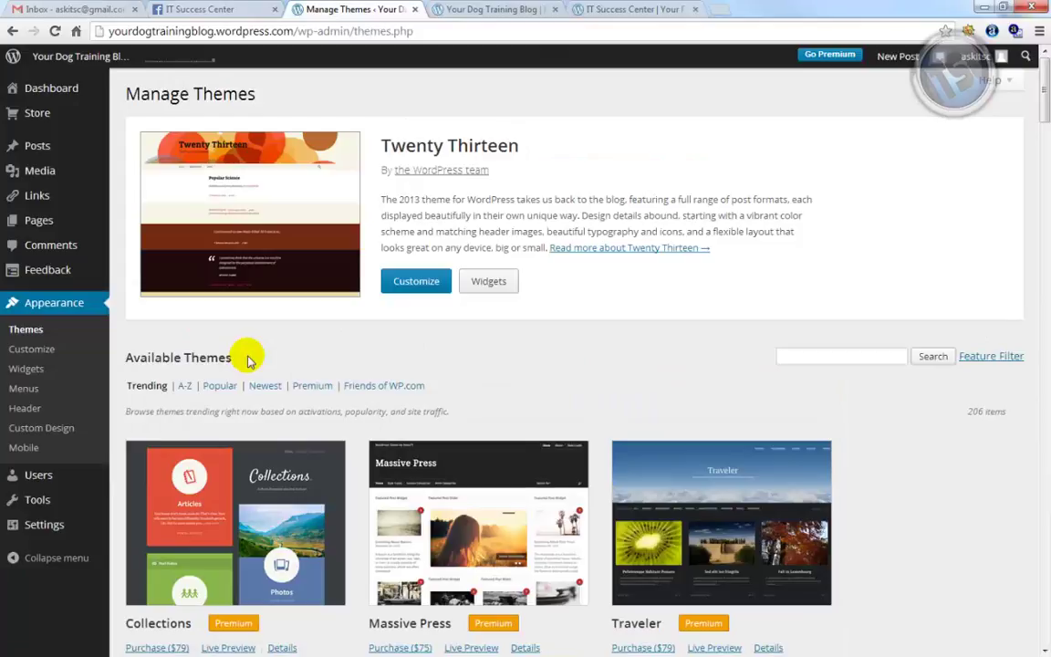
{"action": "left_click", "coordinate": [785, 357]}
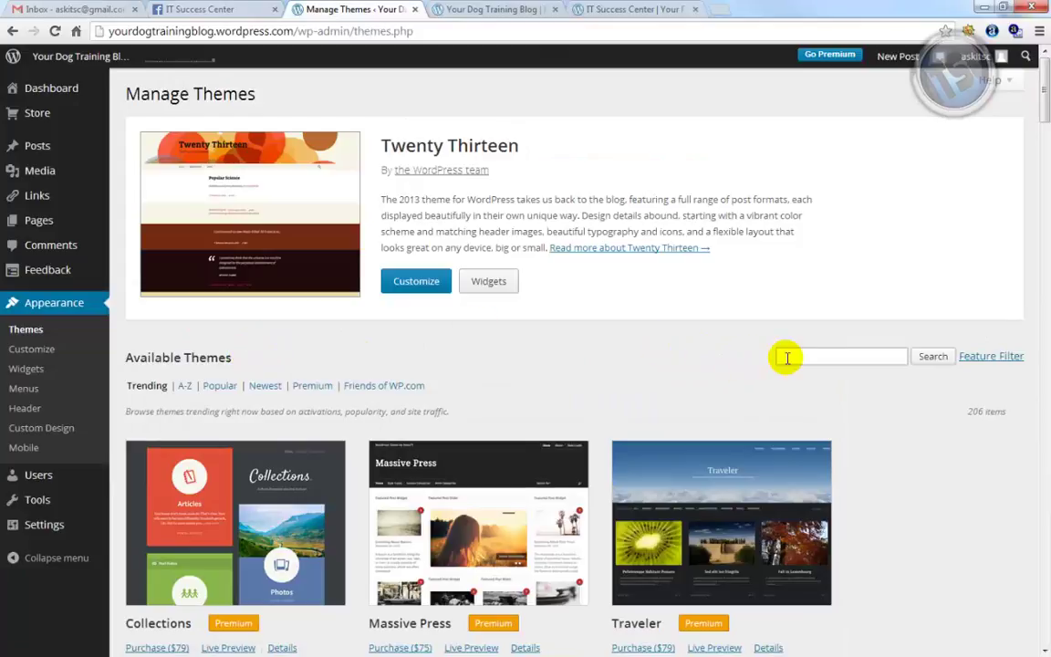
{"action": "type", "text": "pic"}
{"action": "type", "text": "crow"}
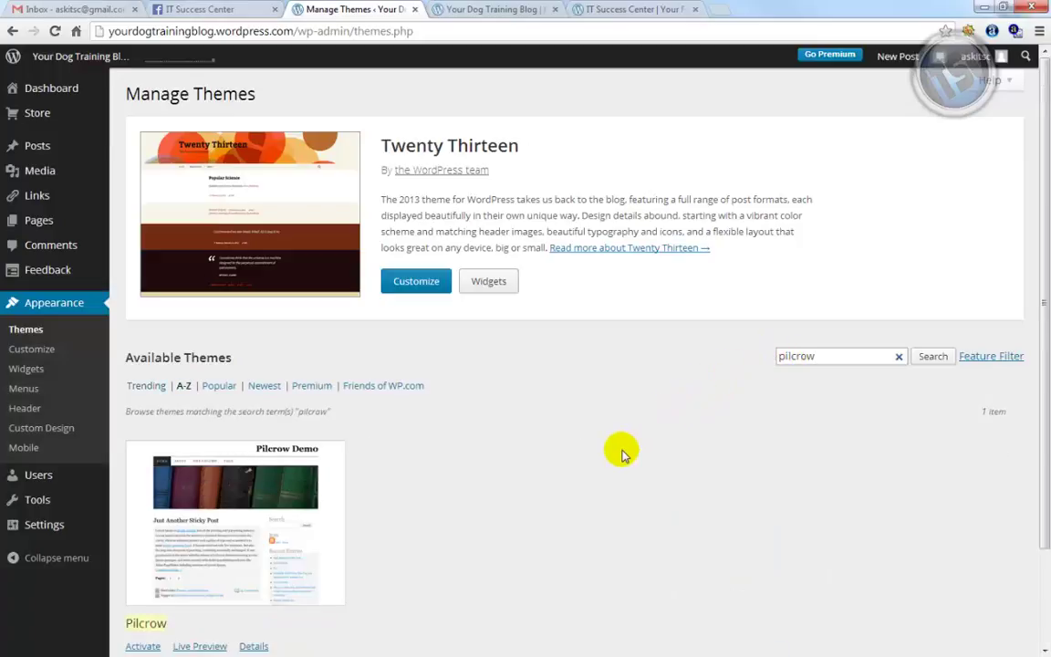
{"action": "scroll", "coordinate": [620, 451], "scroll_direction": "down", "scroll_amount": 1}
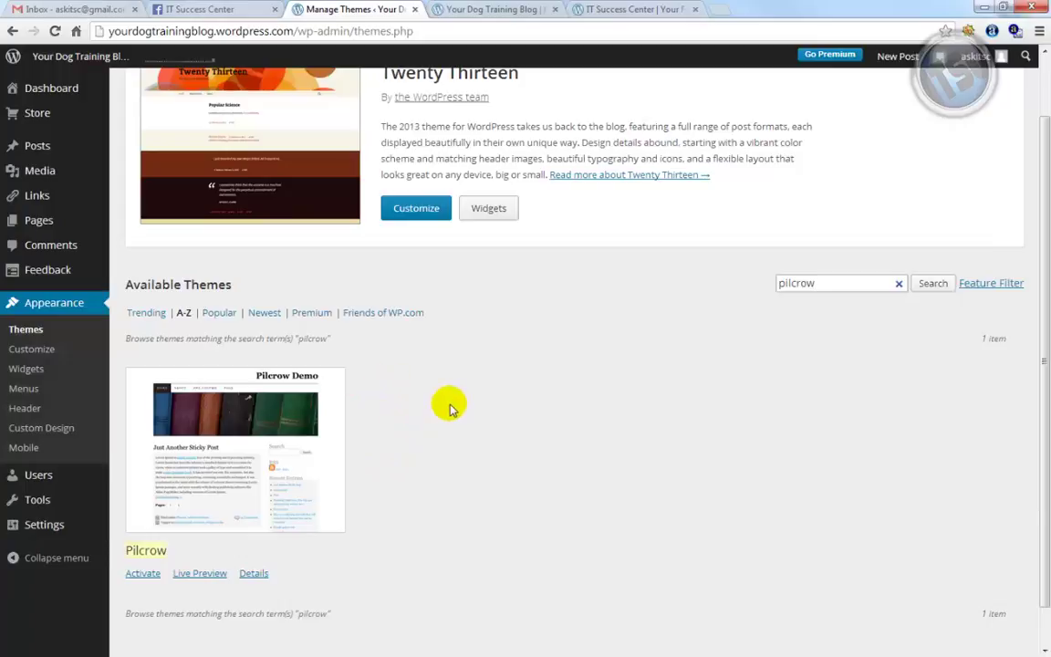
{"action": "scroll", "coordinate": [447, 406], "scroll_direction": "down", "scroll_amount": 1}
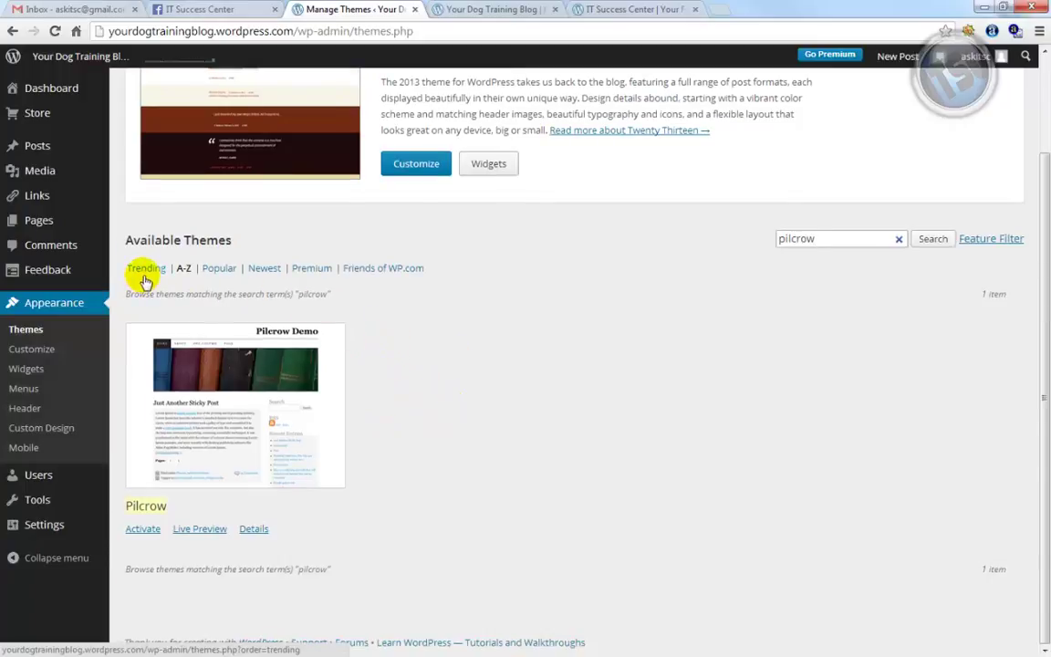
- List the available themes by popularity and look through the free and premium designs
{"action": "left_click", "coordinate": [216, 273]}
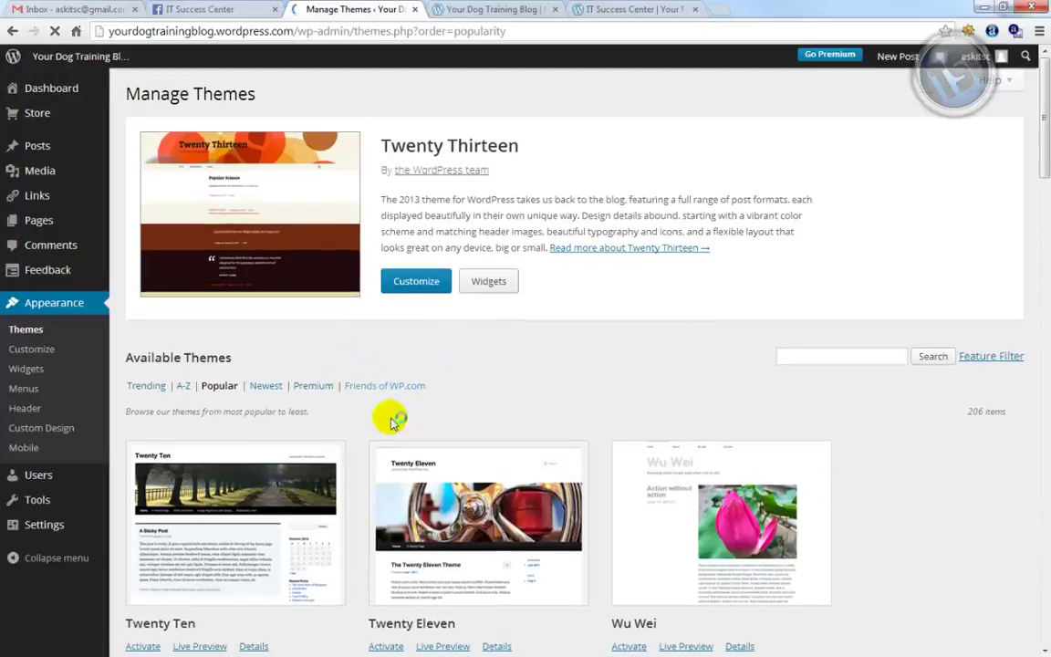
{"action": "scroll", "coordinate": [390, 418], "scroll_direction": "down", "scroll_amount": 3}
{"action": "scroll", "coordinate": [391, 424], "scroll_direction": "down", "scroll_amount": 3}
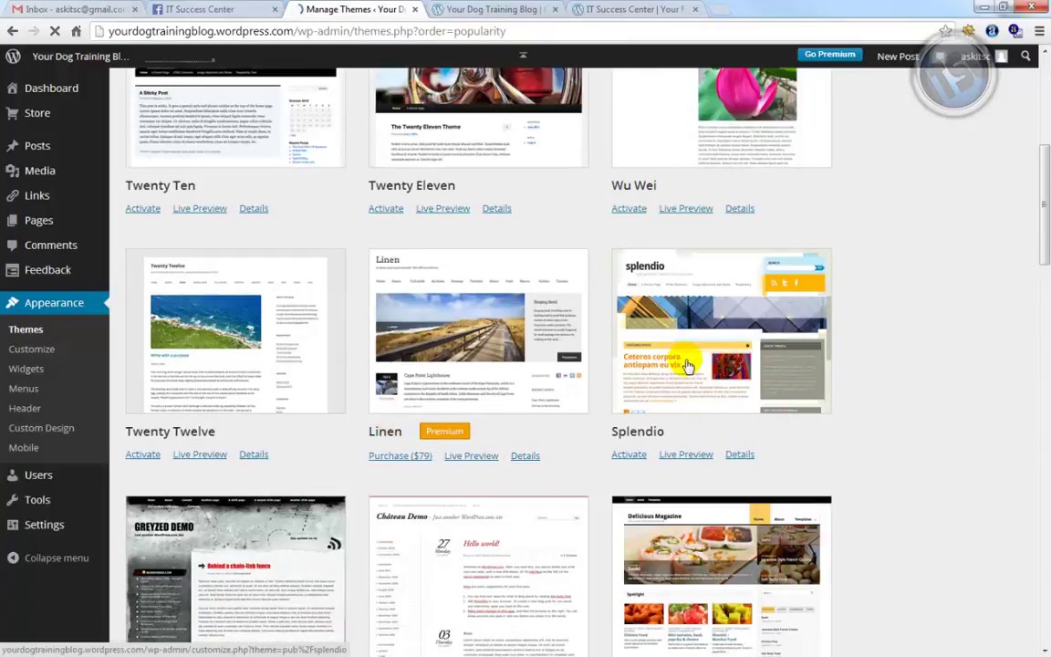
{"action": "scroll", "coordinate": [932, 387], "scroll_direction": "down", "scroll_amount": 2}
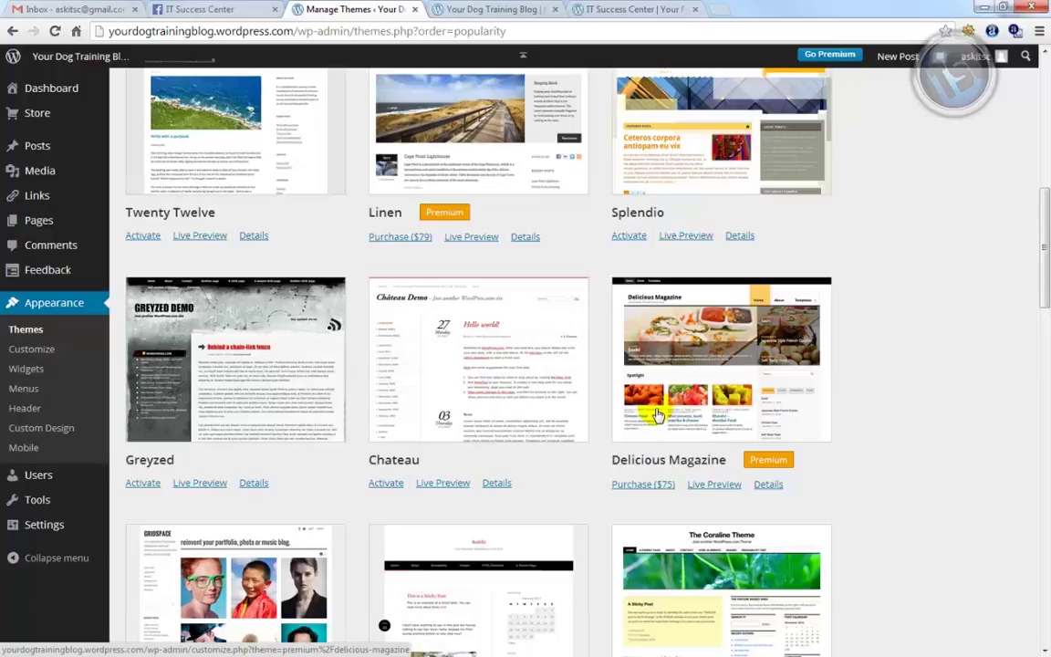
{"action": "scroll", "coordinate": [657, 415], "scroll_direction": "down", "scroll_amount": 3}
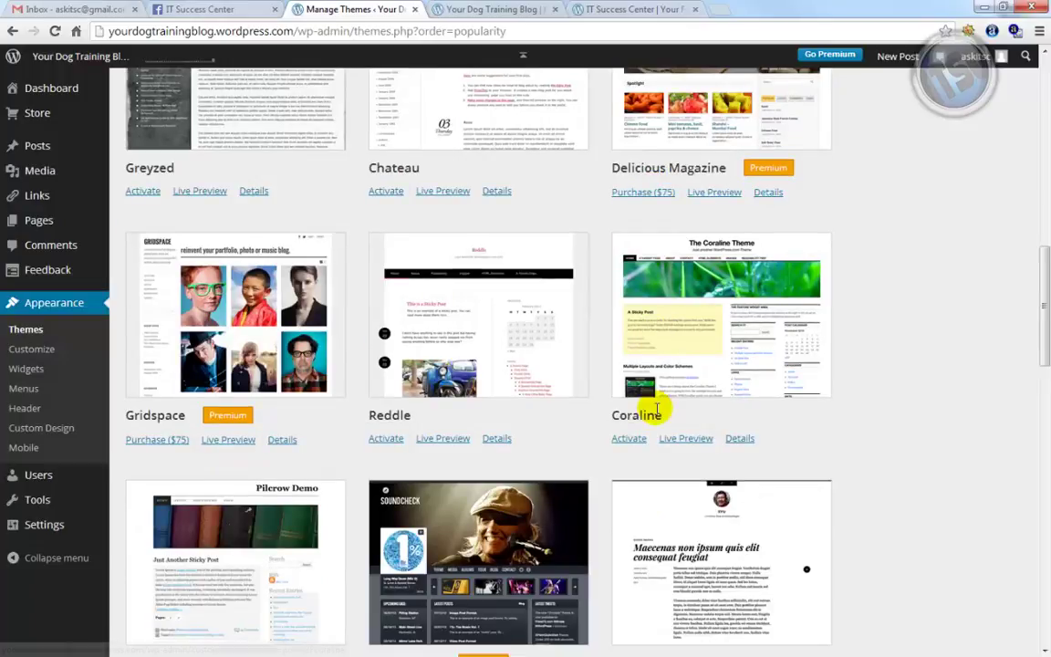
{"action": "scroll", "coordinate": [657, 411], "scroll_direction": "down", "scroll_amount": 2}
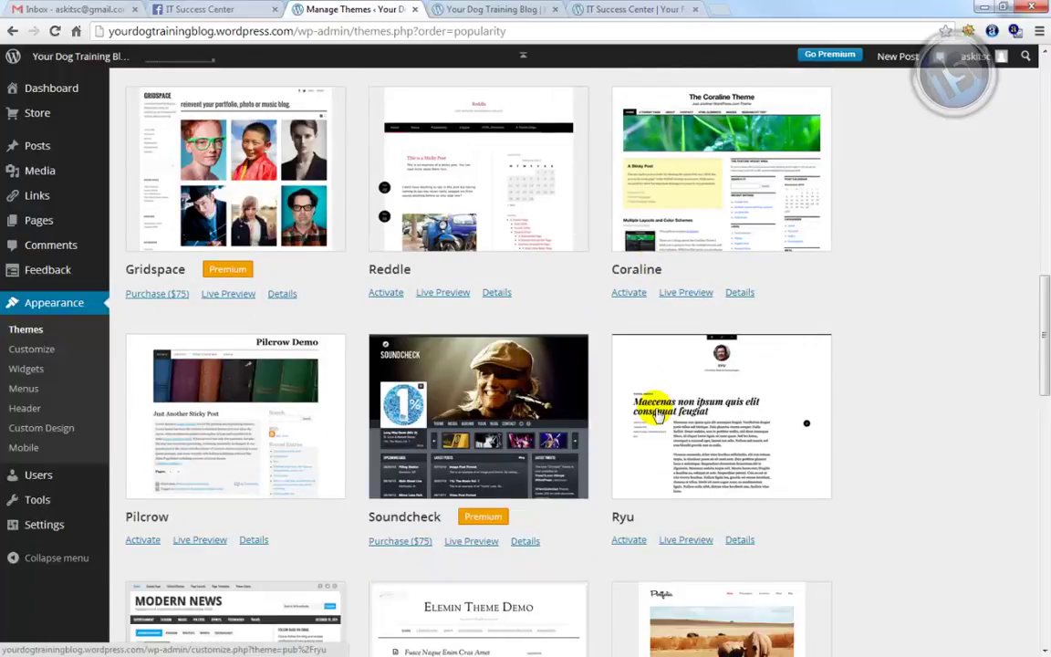
{"action": "scroll", "coordinate": [656, 415], "scroll_direction": "down", "scroll_amount": 1}
{"action": "scroll", "coordinate": [656, 415], "scroll_direction": "down", "scroll_amount": 2}
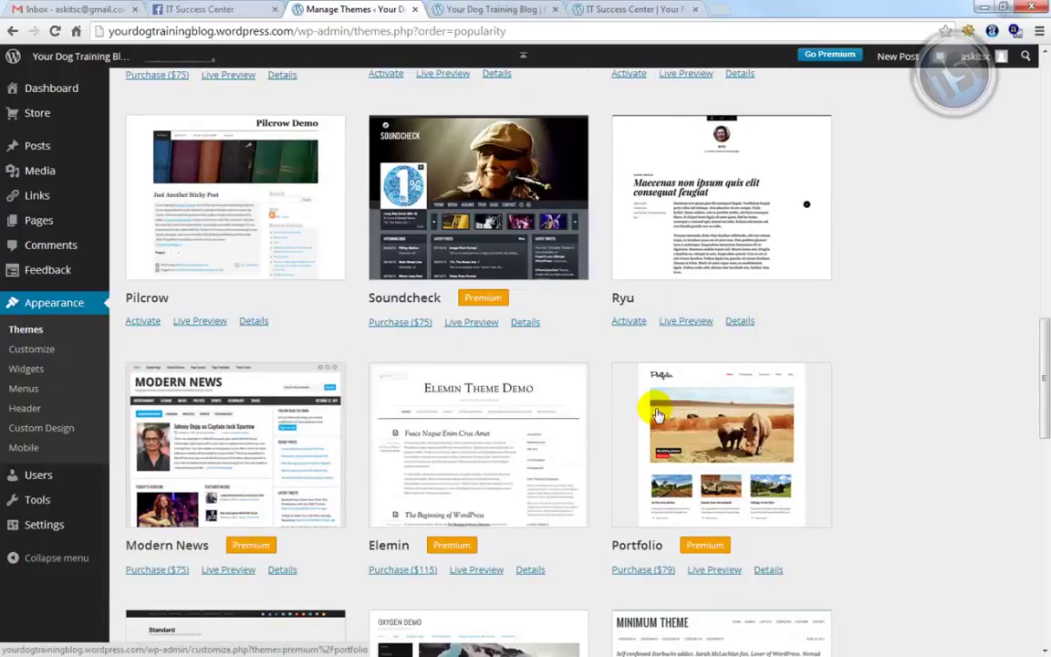
{"action": "scroll", "coordinate": [657, 415], "scroll_direction": "down", "scroll_amount": 4}
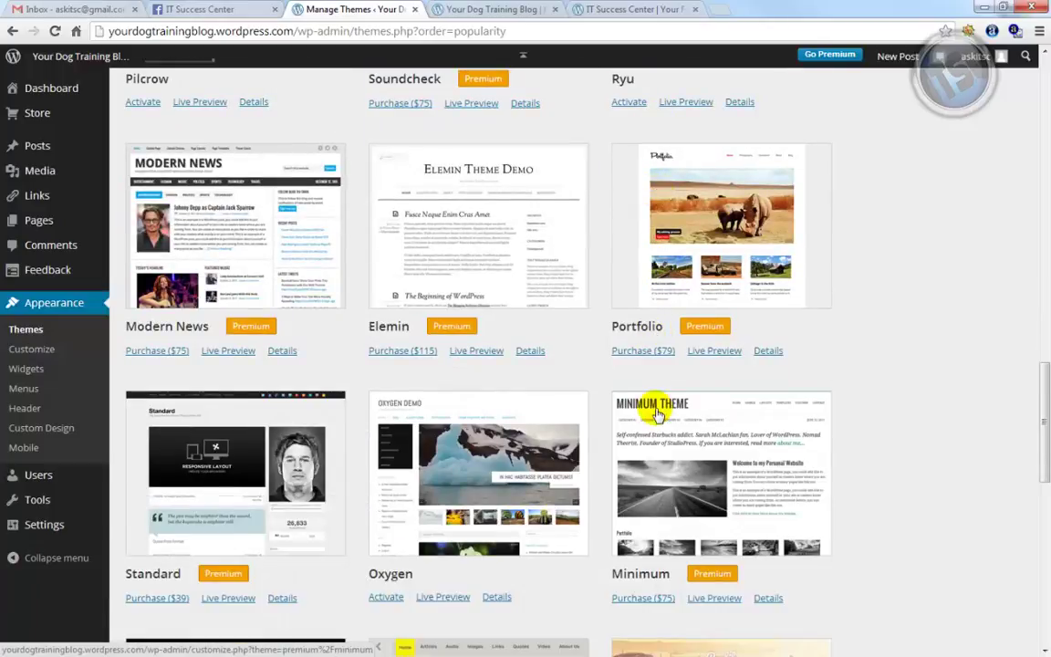
{"action": "scroll", "coordinate": [657, 415], "scroll_direction": "down", "scroll_amount": 4}
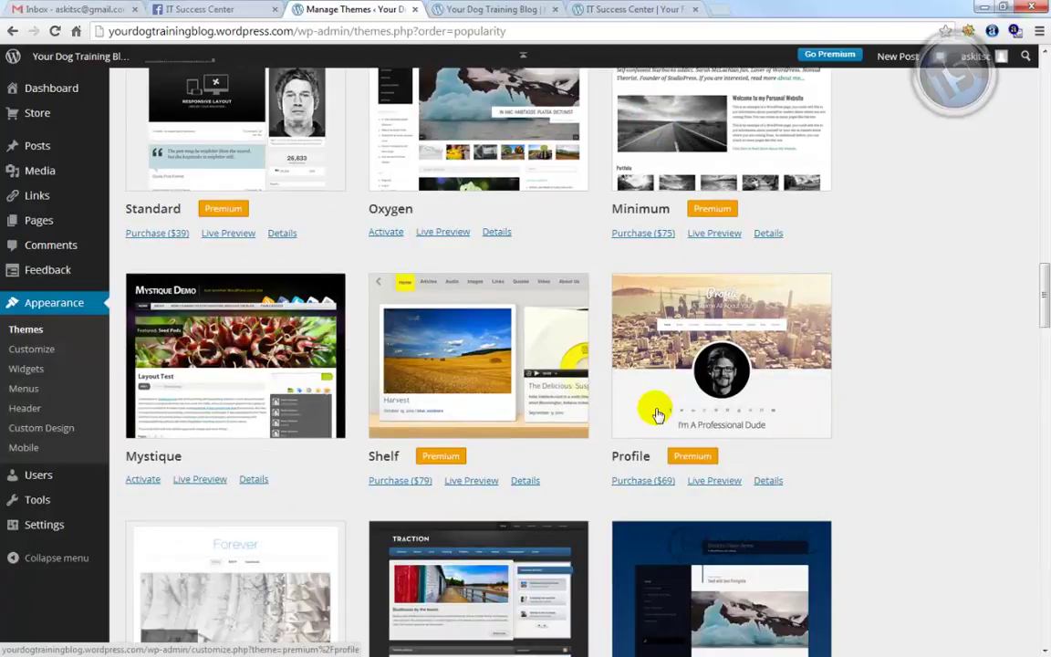
{"action": "scroll", "coordinate": [657, 415], "scroll_direction": "down", "scroll_amount": 6}
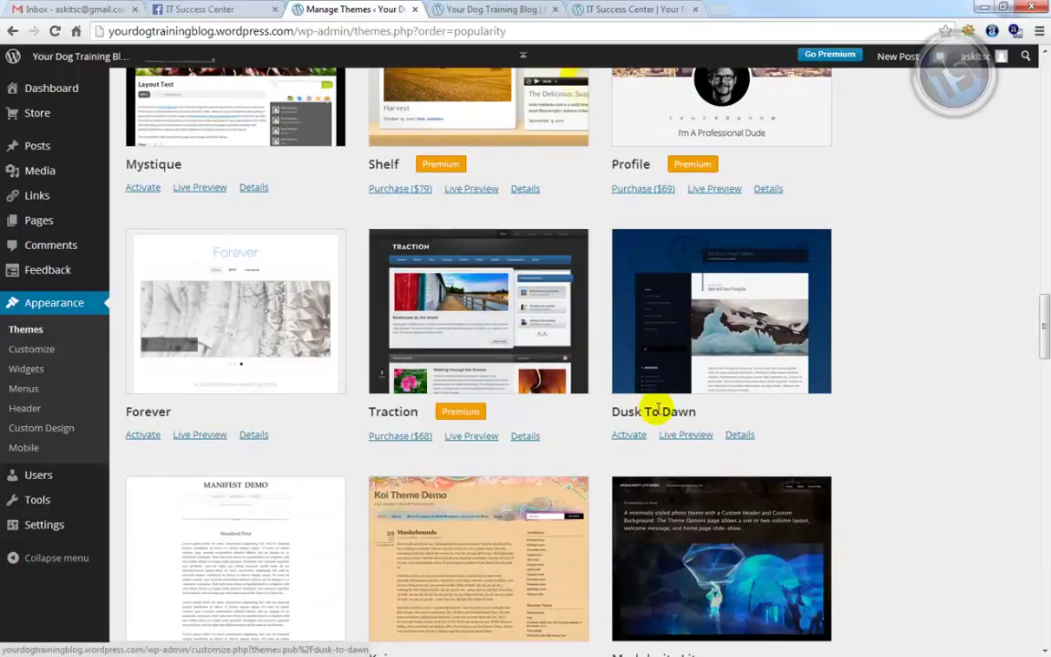
{"action": "scroll", "coordinate": [658, 416], "scroll_direction": "down", "scroll_amount": 1}
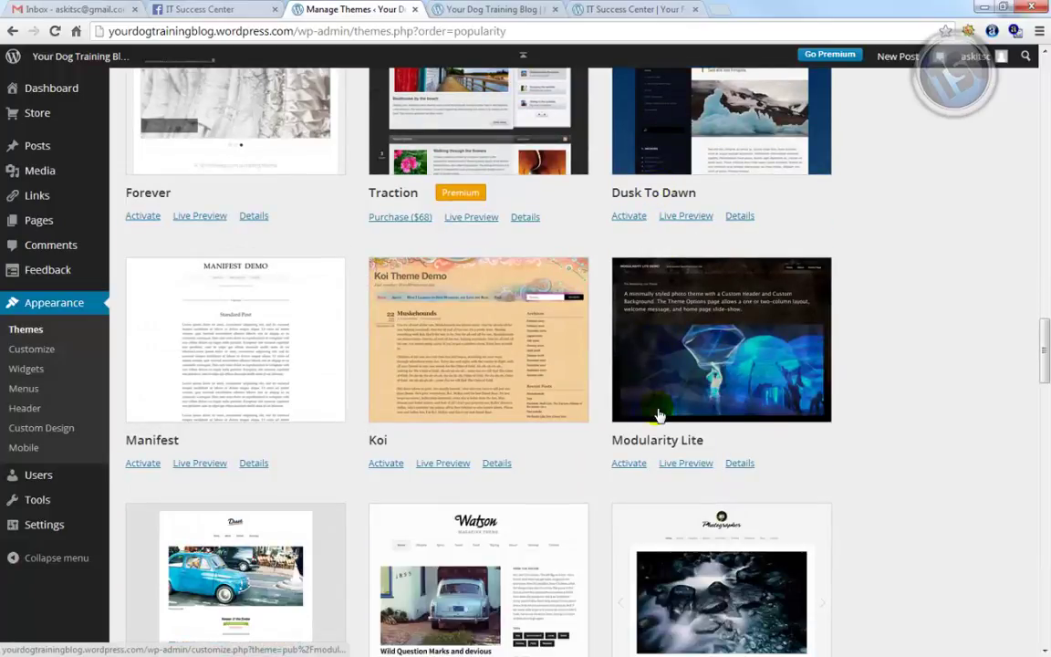
{"action": "scroll", "coordinate": [659, 415], "scroll_direction": "down", "scroll_amount": 5}
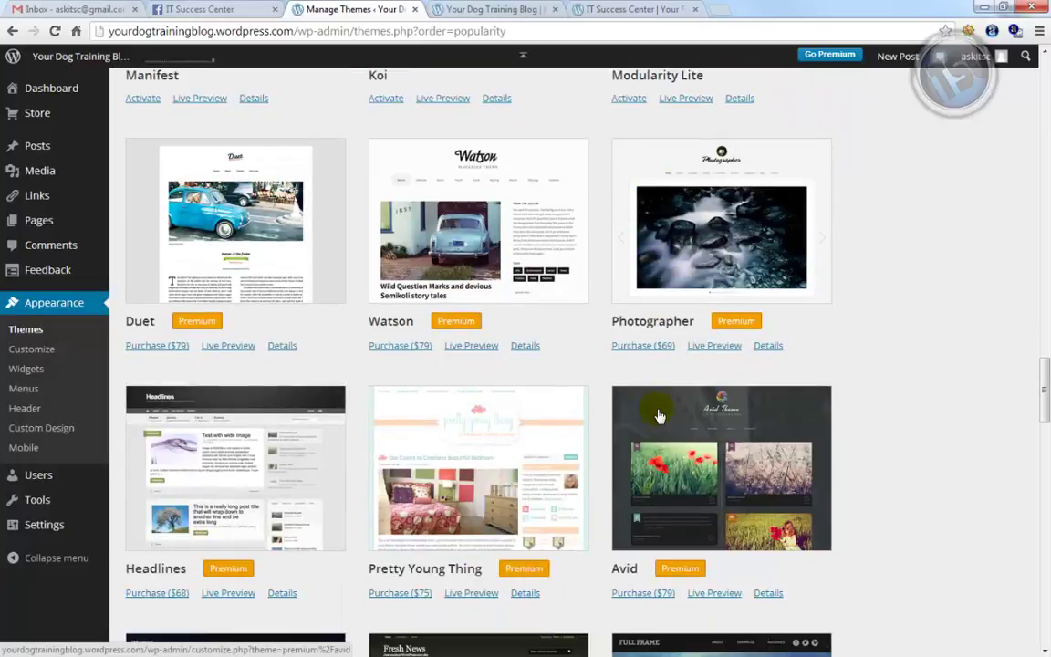
{"action": "scroll", "coordinate": [659, 415], "scroll_direction": "down", "scroll_amount": 4}
{"action": "scroll", "coordinate": [658, 415], "scroll_direction": "up", "scroll_amount": 20}
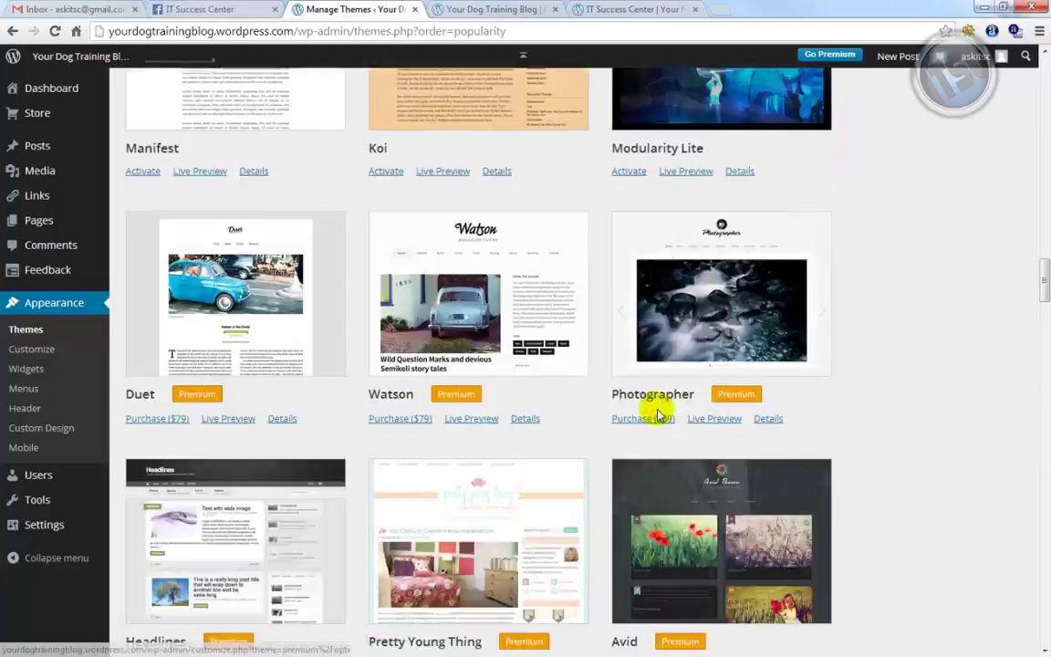
{"action": "scroll", "coordinate": [659, 415], "scroll_direction": "up", "scroll_amount": 15}
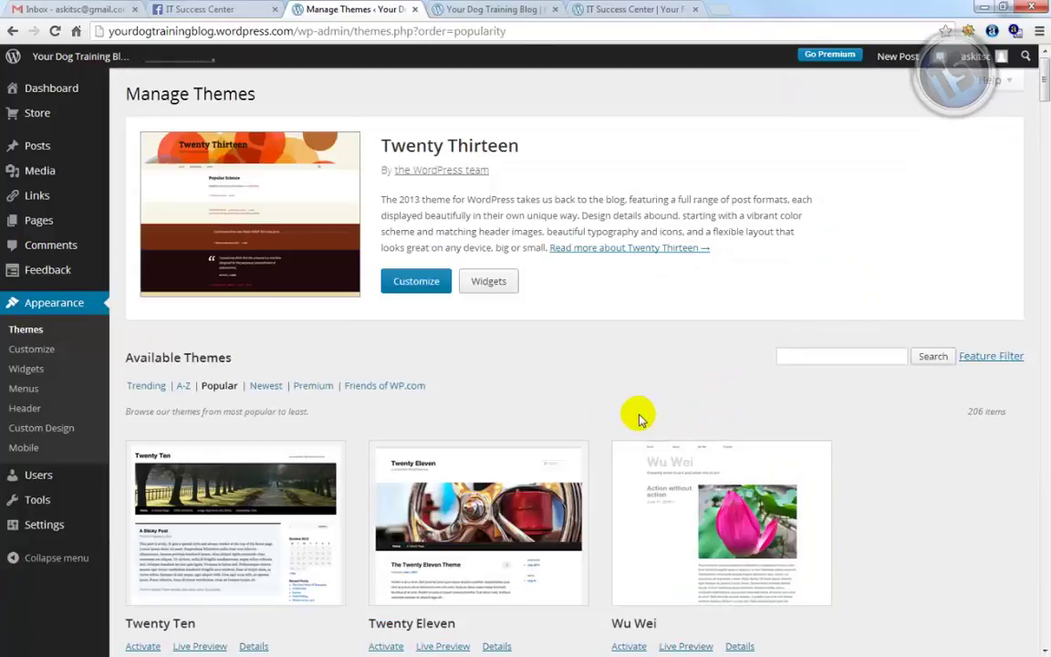
- Find the Pilcrow theme in the popularity listing and activate it for the dog training blog
{"action": "scroll", "coordinate": [657, 416], "scroll_direction": "down", "scroll_amount": 3}
{"action": "scroll", "coordinate": [641, 421], "scroll_direction": "down", "scroll_amount": 2}
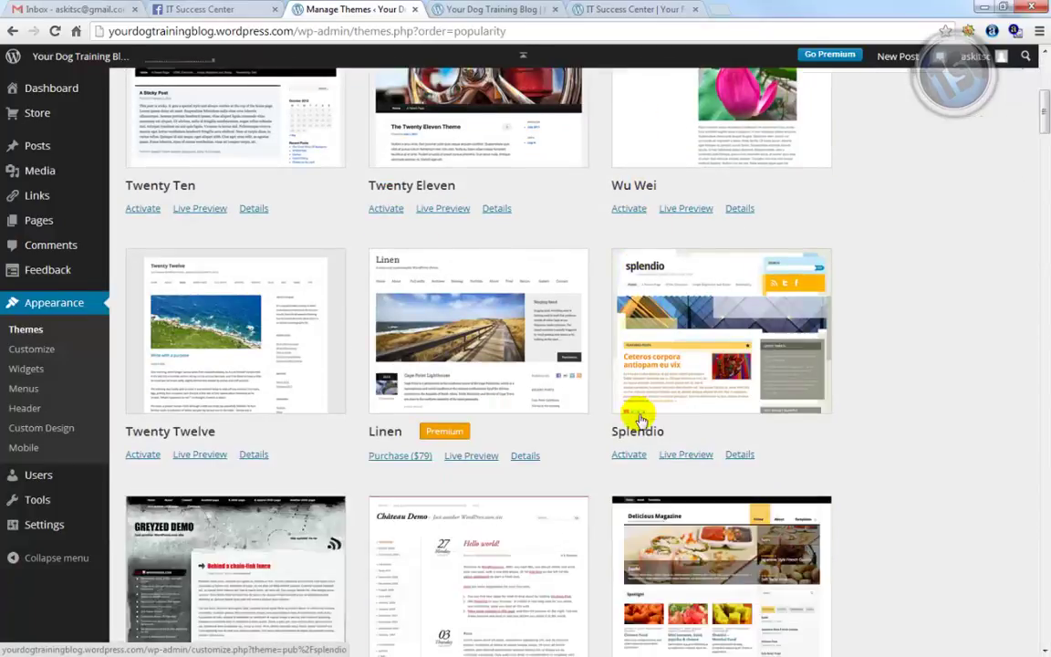
{"action": "scroll", "coordinate": [641, 421], "scroll_direction": "down", "scroll_amount": 3}
{"action": "scroll", "coordinate": [641, 420], "scroll_direction": "up", "scroll_amount": 4}
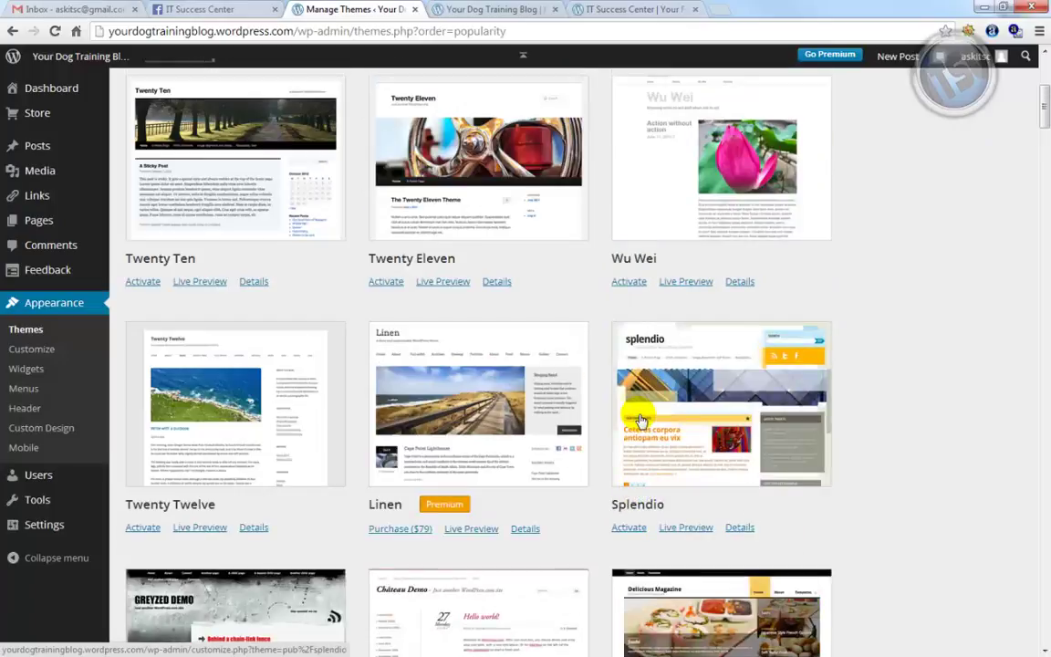
{"action": "scroll", "coordinate": [642, 420], "scroll_direction": "down", "scroll_amount": 3}
{"action": "scroll", "coordinate": [641, 421], "scroll_direction": "down", "scroll_amount": 3}
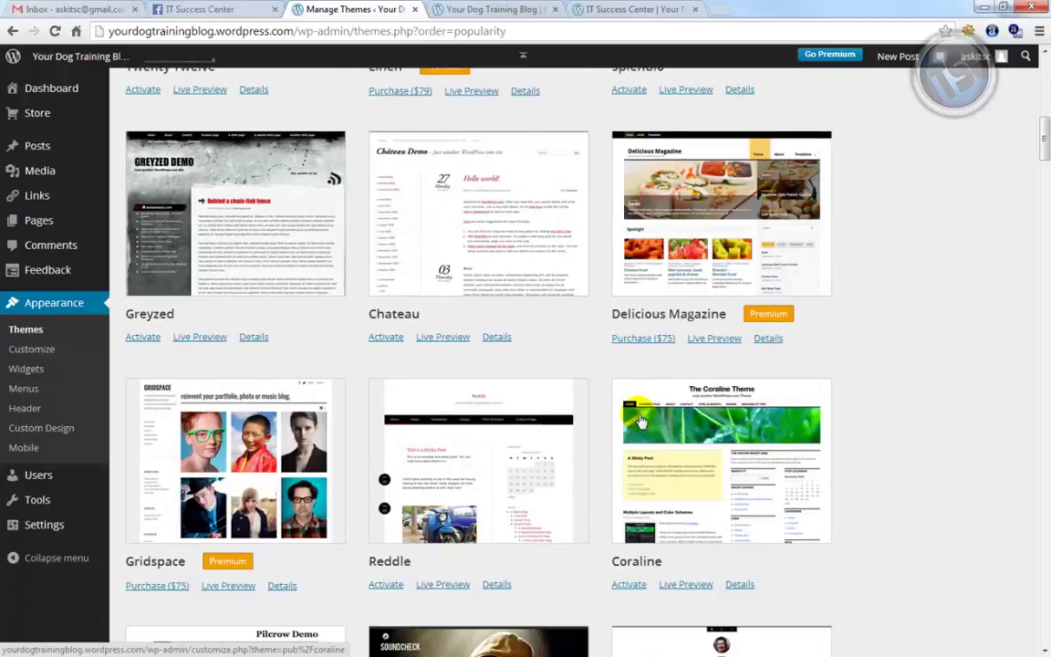
{"action": "scroll", "coordinate": [641, 421], "scroll_direction": "down", "scroll_amount": 3}
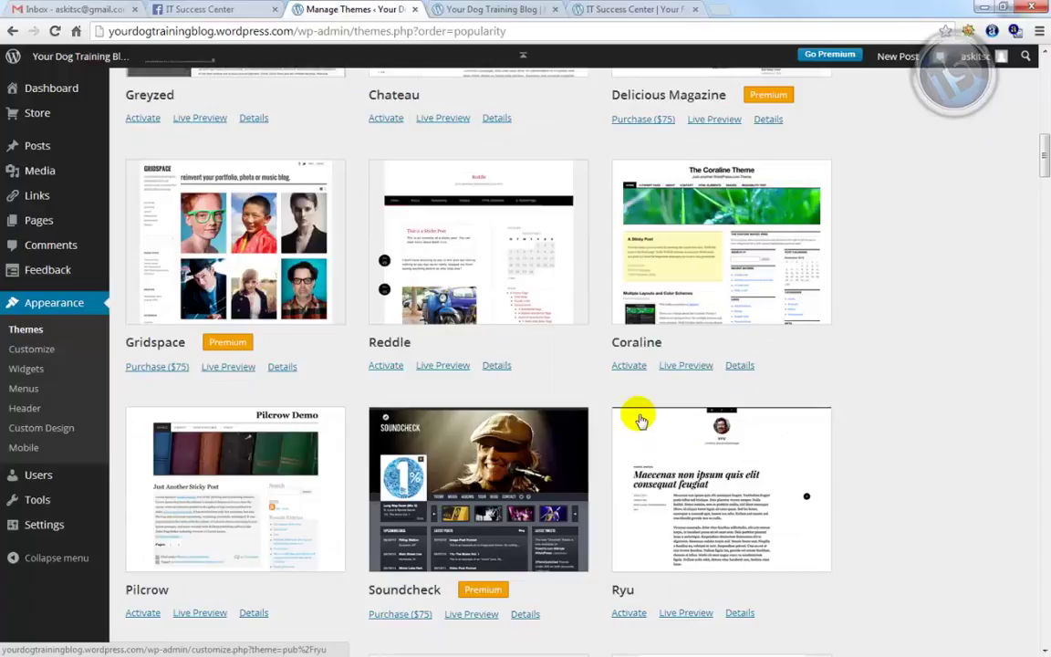
{"action": "scroll", "coordinate": [642, 420], "scroll_direction": "down", "scroll_amount": 1}
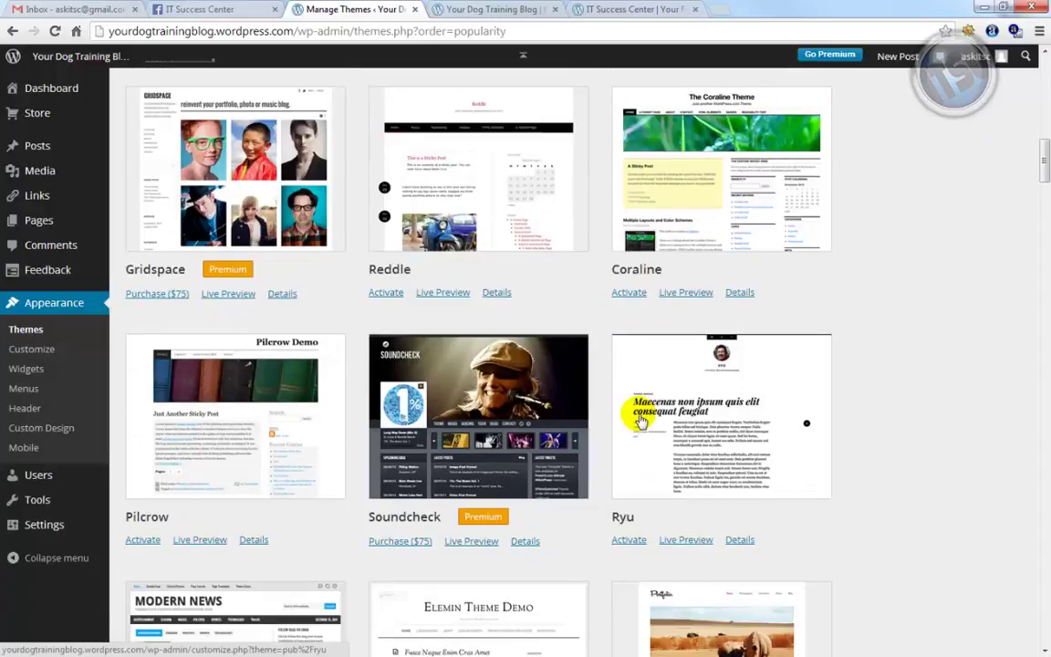
{"action": "left_click", "coordinate": [140, 547]}
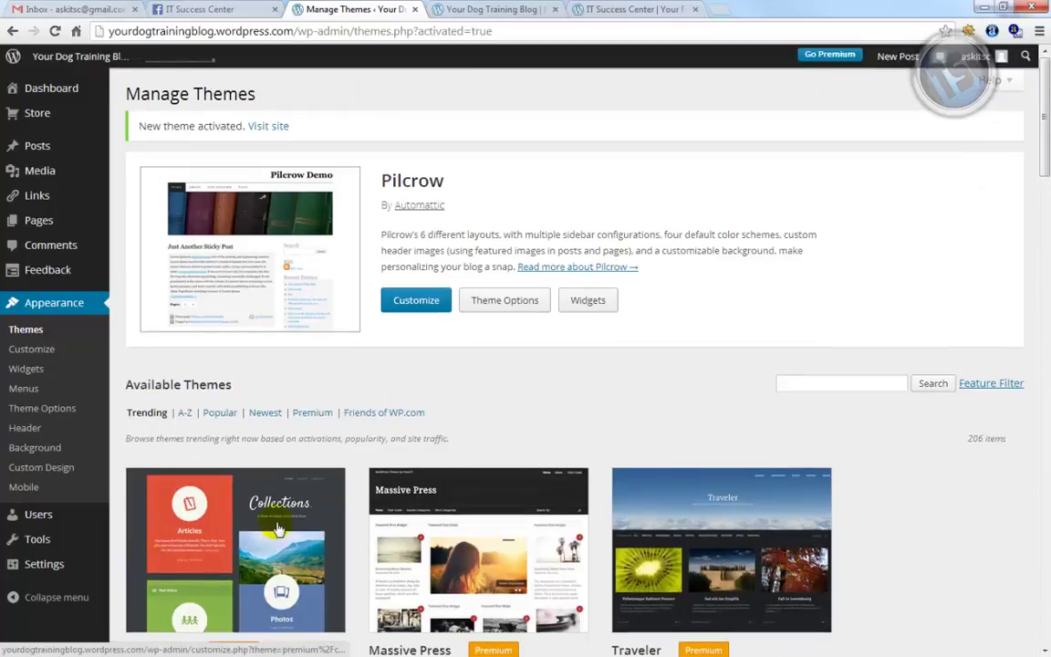
- In the Pilcrow theme options, choose the Content-Sidebar-Sidebar default layout and the Red color scheme, and save the changes
{"action": "left_click", "coordinate": [536, 306]}
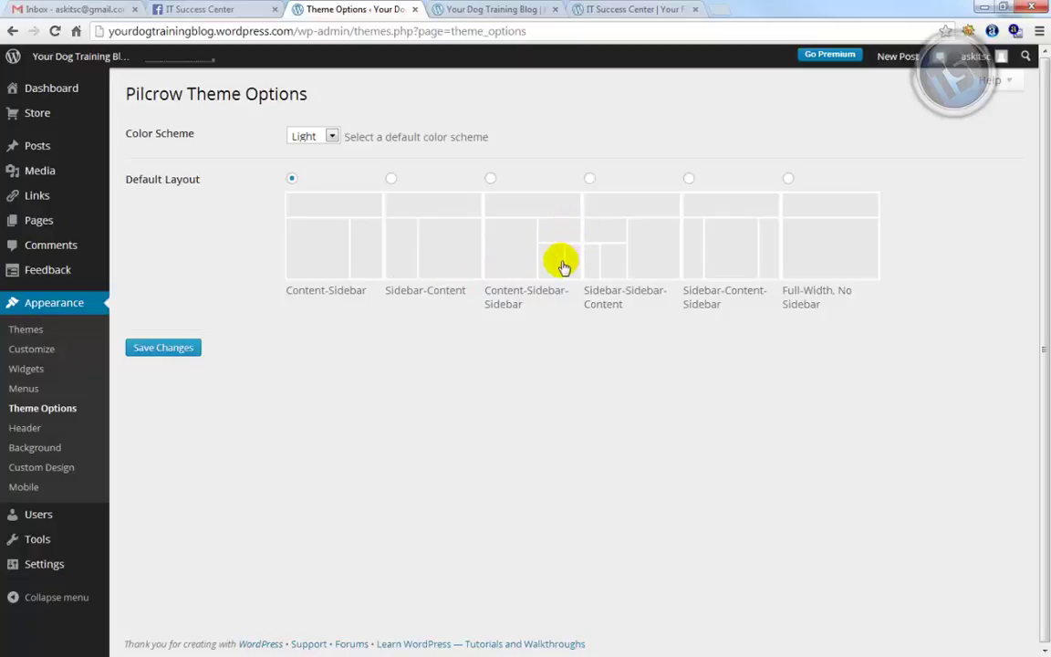
{"action": "left_click", "coordinate": [491, 178]}
{"action": "left_click", "coordinate": [333, 138]}
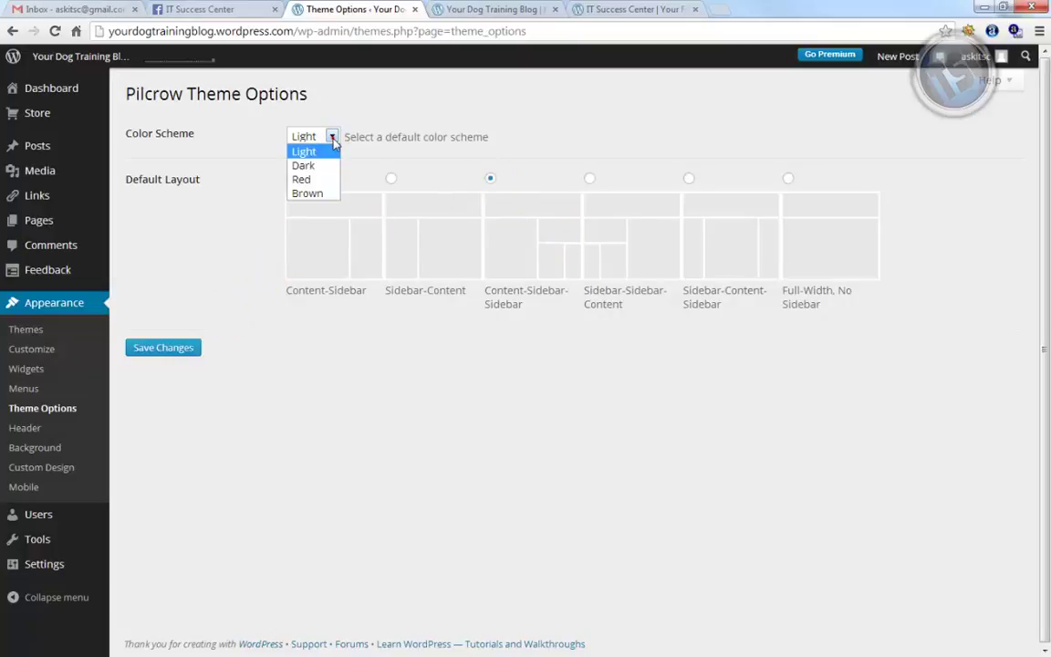
{"action": "left_click", "coordinate": [316, 183]}
{"action": "left_click", "coordinate": [180, 348]}
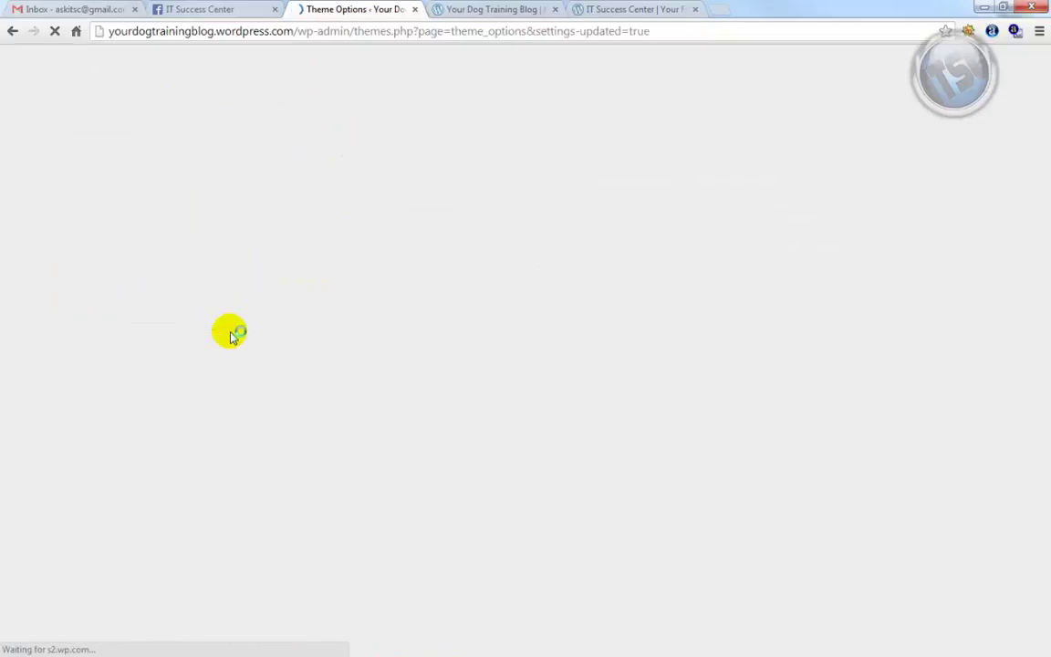
- Reload the live dog training blog, review its header, posts and sidebars, and return to the Pilcrow theme options
{"action": "left_click", "coordinate": [483, 7]}
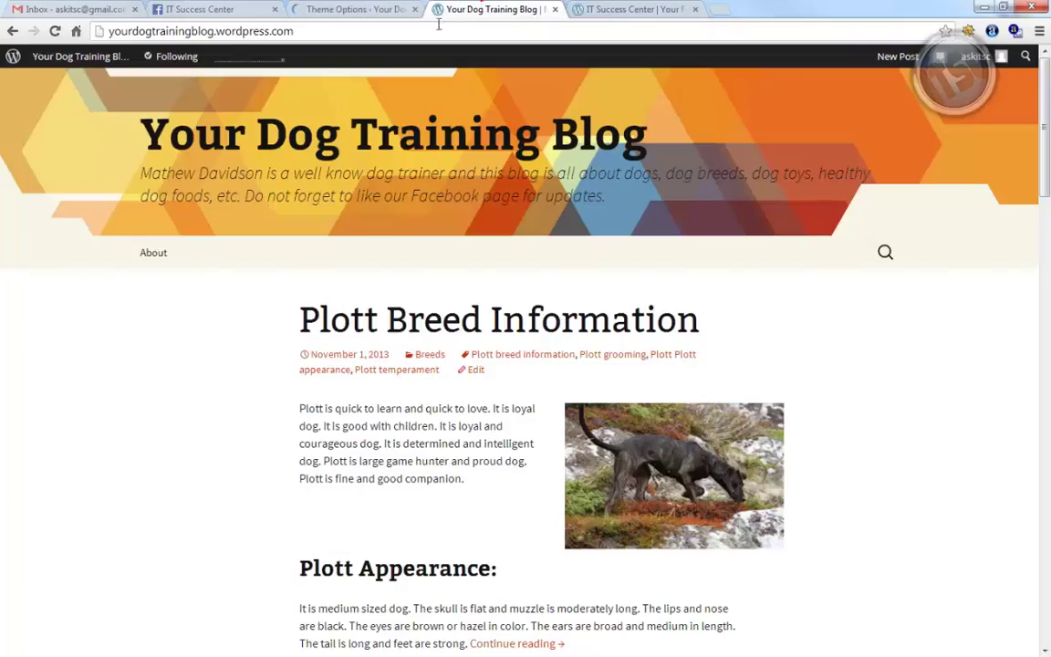
{"action": "left_click", "coordinate": [57, 30]}
{"action": "left_click", "coordinate": [57, 30]}
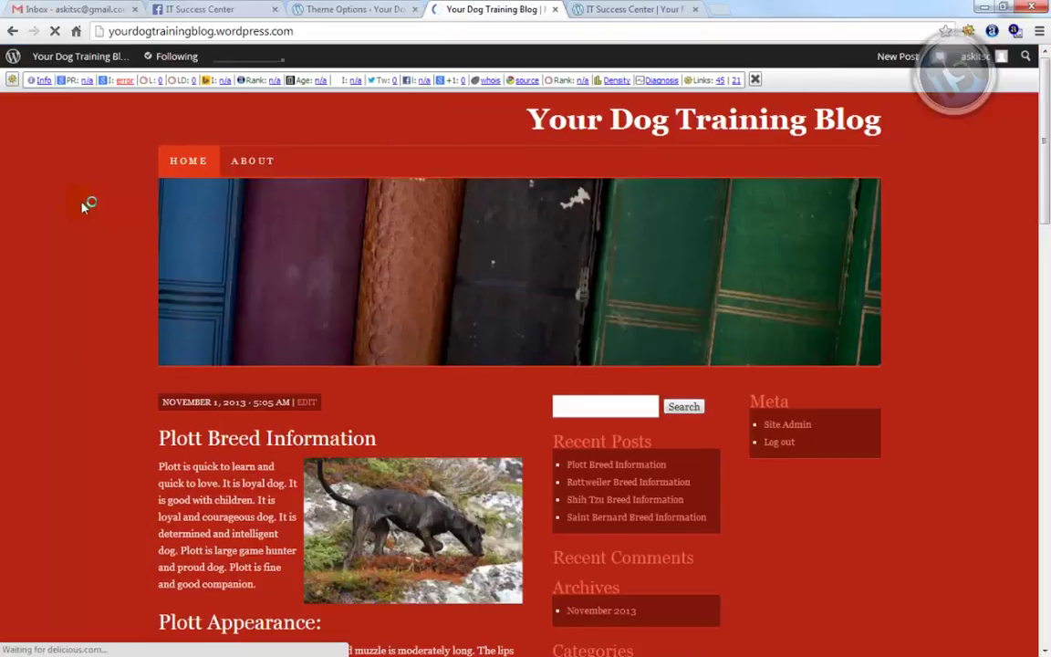
{"action": "scroll", "coordinate": [82, 207], "scroll_direction": "down", "scroll_amount": 5}
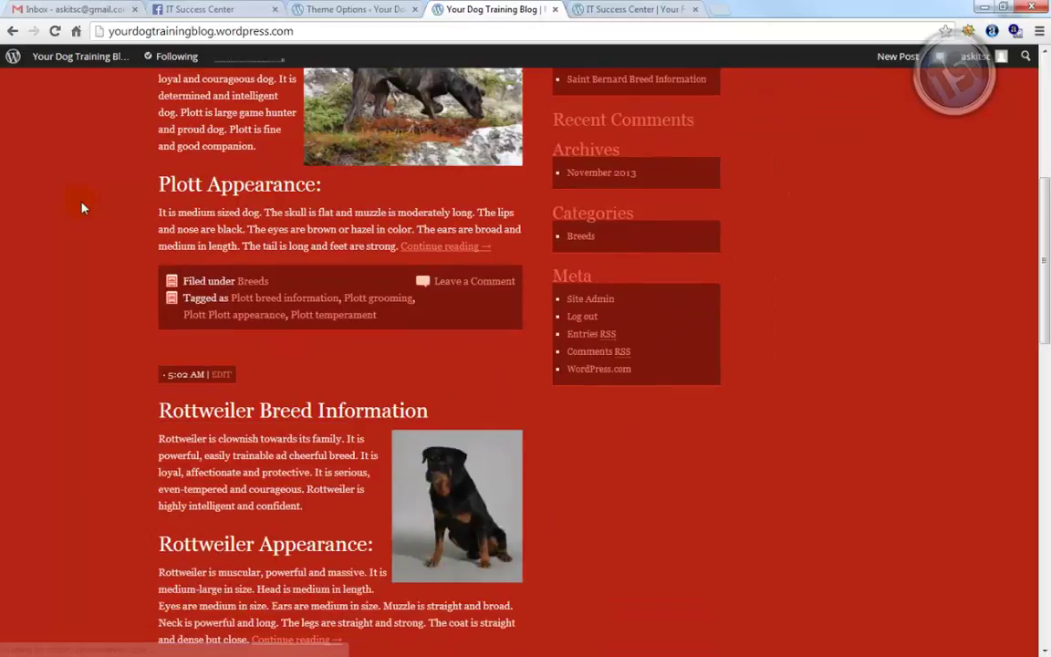
{"action": "scroll", "coordinate": [82, 208], "scroll_direction": "down", "scroll_amount": 2}
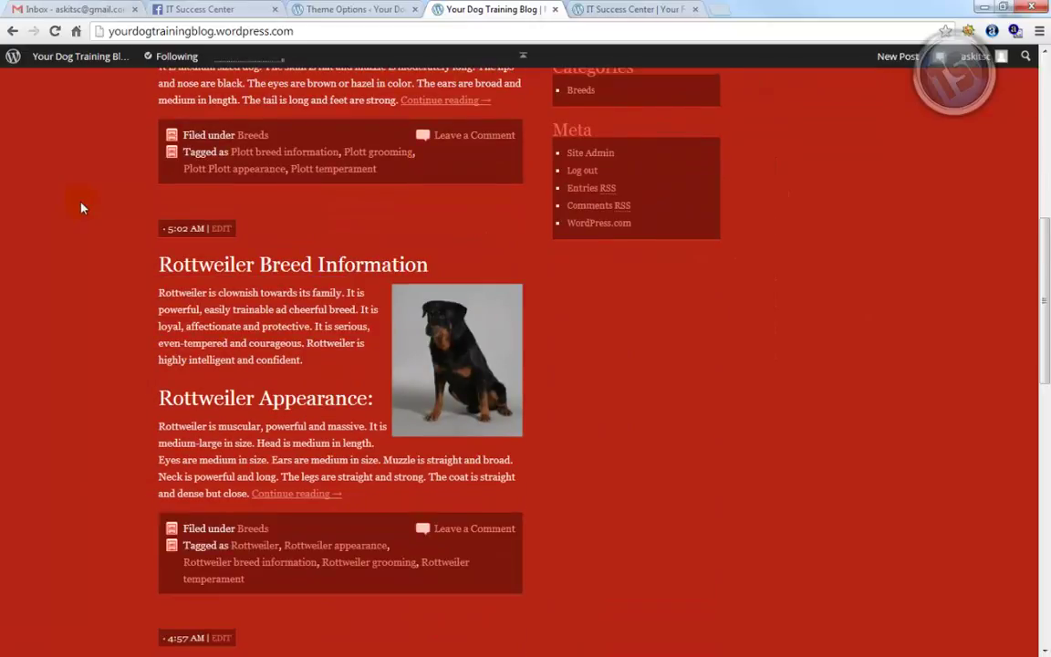
{"action": "scroll", "coordinate": [80, 207], "scroll_direction": "up", "scroll_amount": 4}
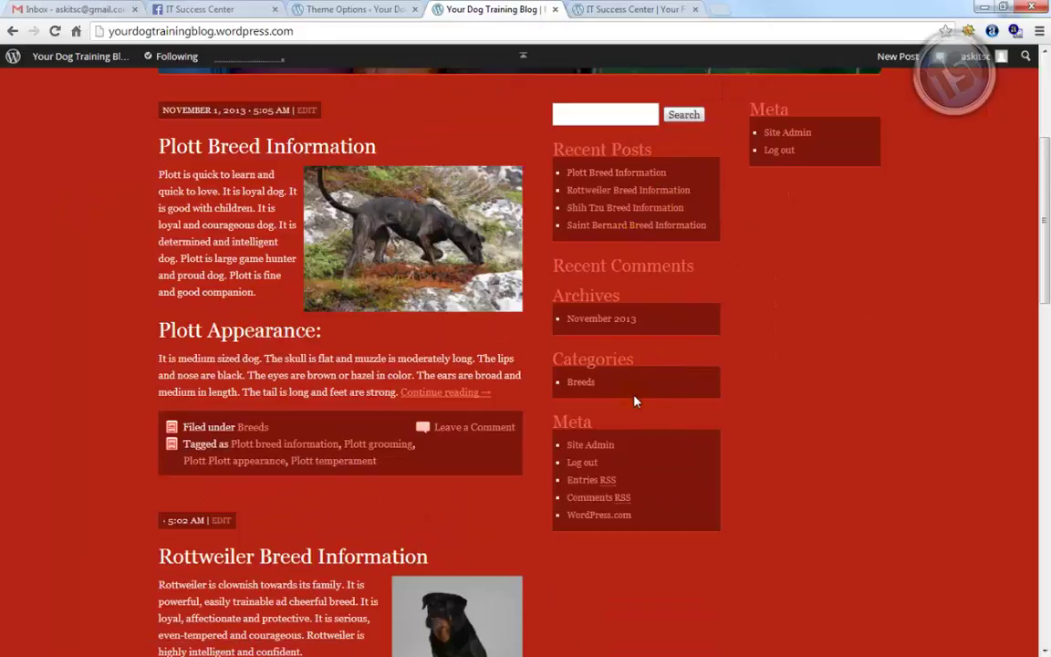
{"action": "left_click", "coordinate": [375, 9]}
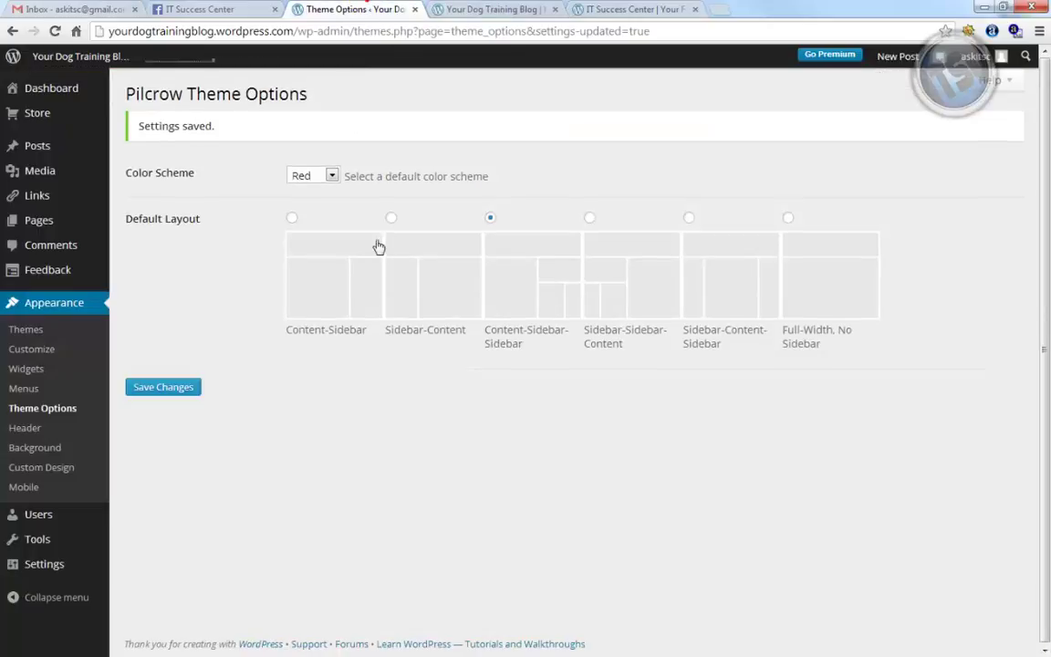
- Switch the Pilcrow color scheme to Dark, save the changes, and check the look on the reloaded live blog
{"action": "left_click", "coordinate": [329, 174]}
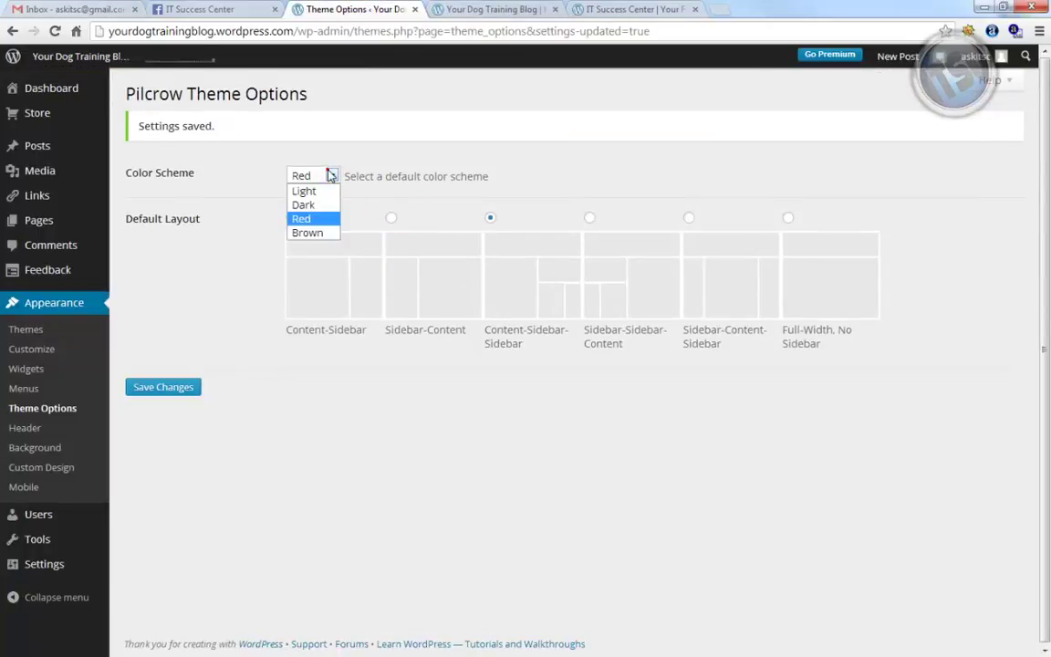
{"action": "left_click", "coordinate": [320, 206]}
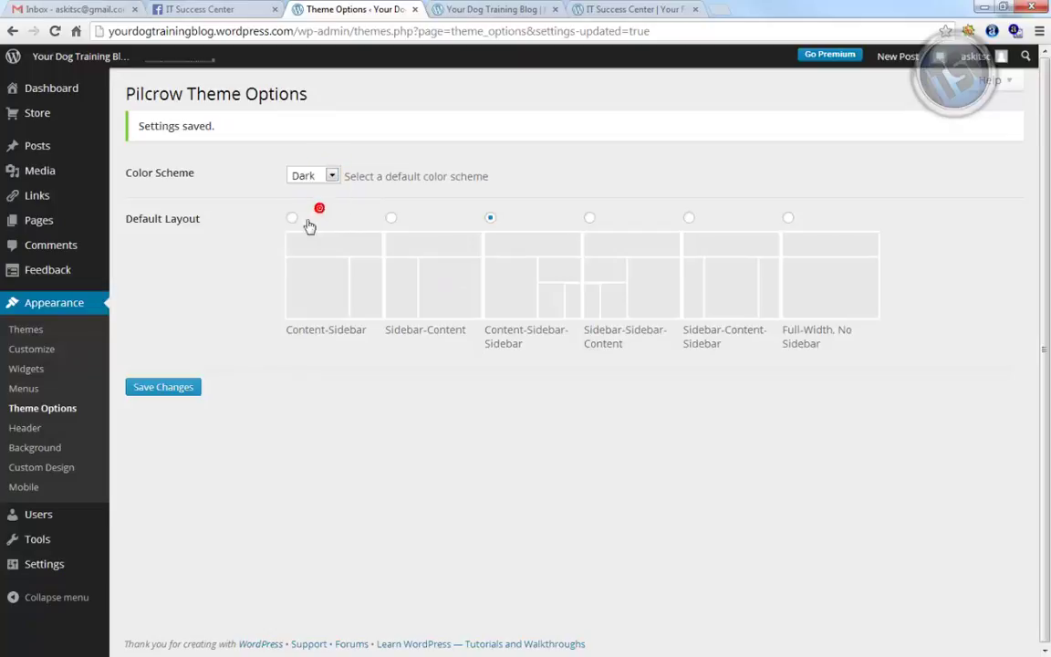
{"action": "left_click", "coordinate": [174, 386]}
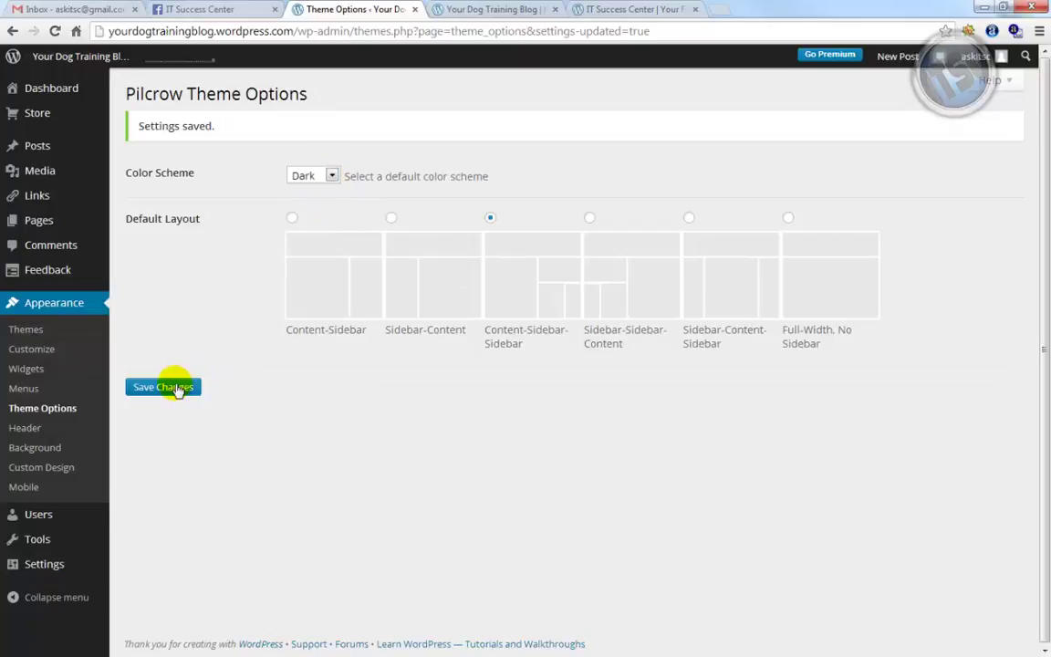
{"action": "left_click", "coordinate": [488, 8]}
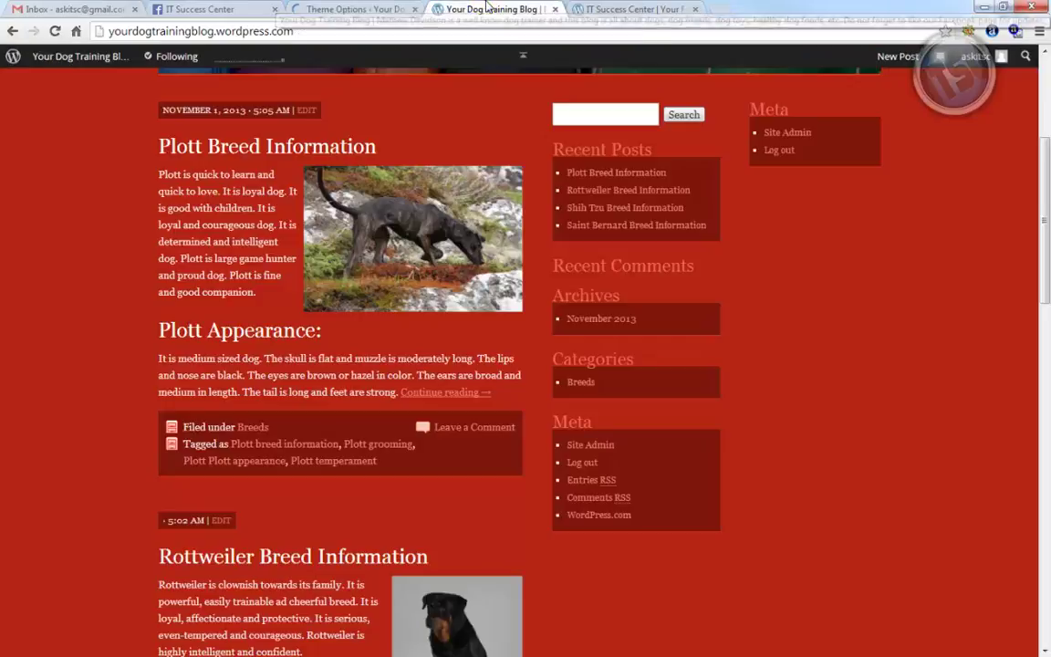
{"action": "left_click", "coordinate": [60, 32]}
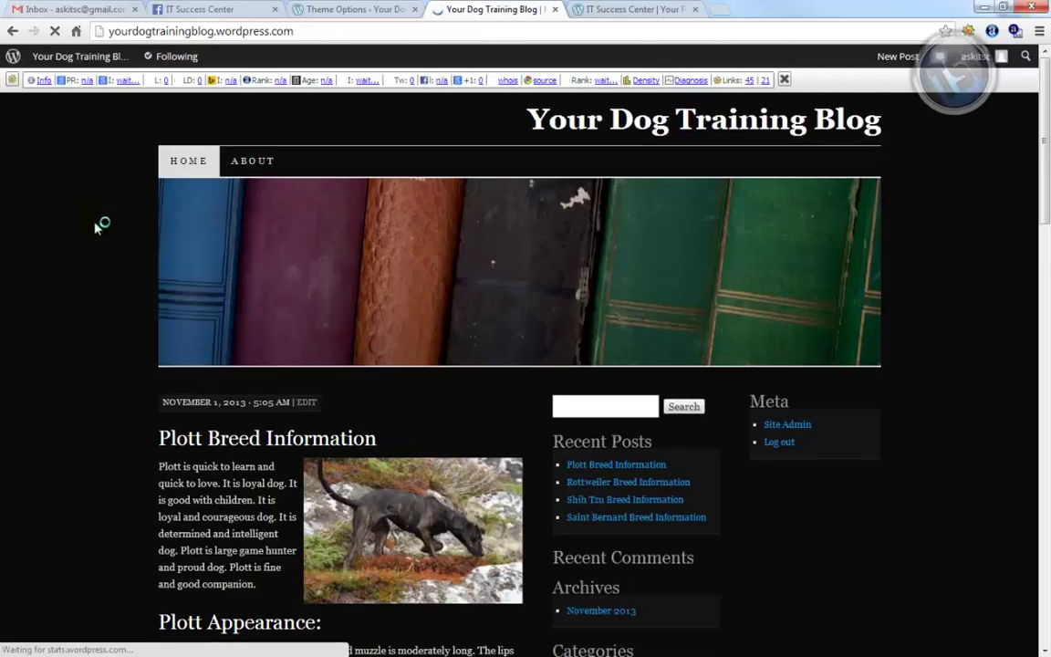
{"action": "scroll", "coordinate": [98, 226], "scroll_direction": "down", "scroll_amount": 4}
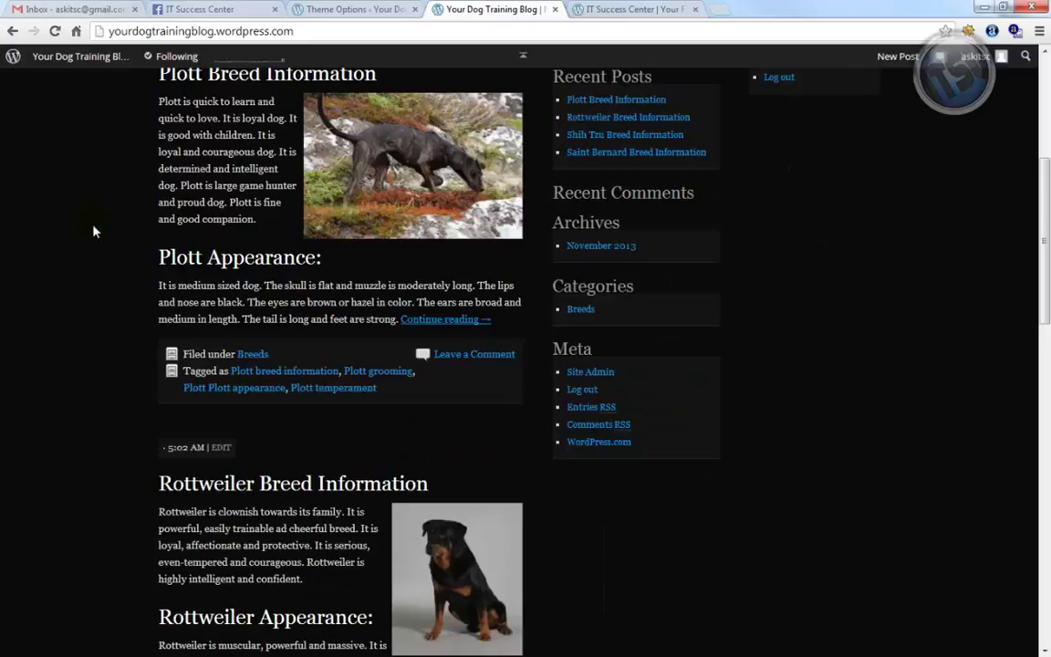
{"action": "scroll", "coordinate": [94, 231], "scroll_direction": "up", "scroll_amount": 3}
- In the Pilcrow theme options, choose the Light color scheme and the Sidebar-Content-Sidebar default layout, and save the changes
{"action": "left_click", "coordinate": [339, 9]}
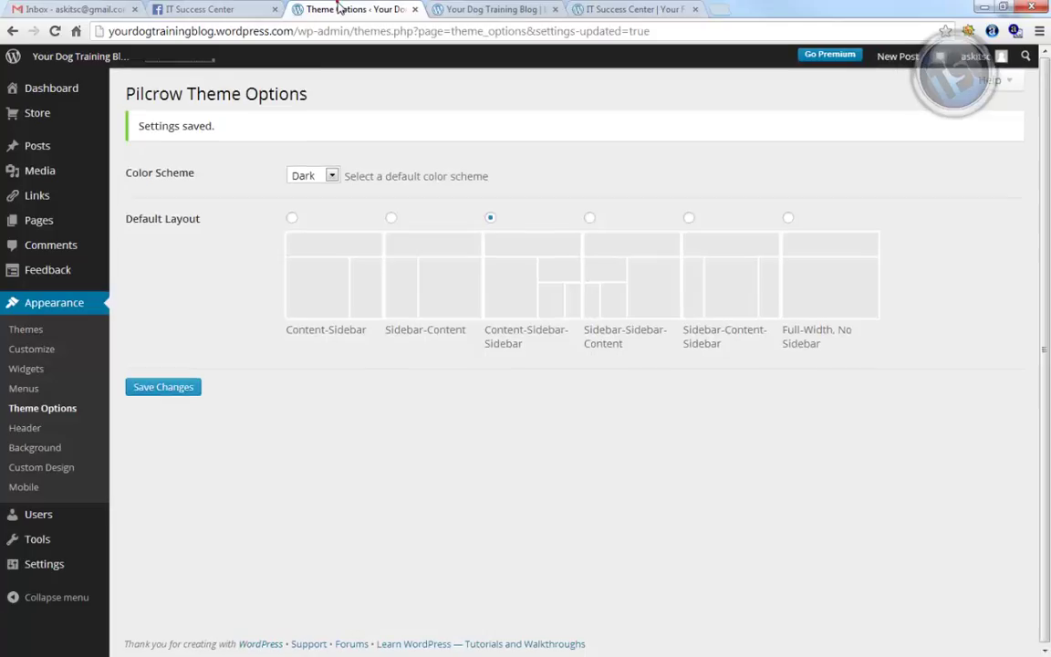
{"action": "left_click", "coordinate": [308, 175]}
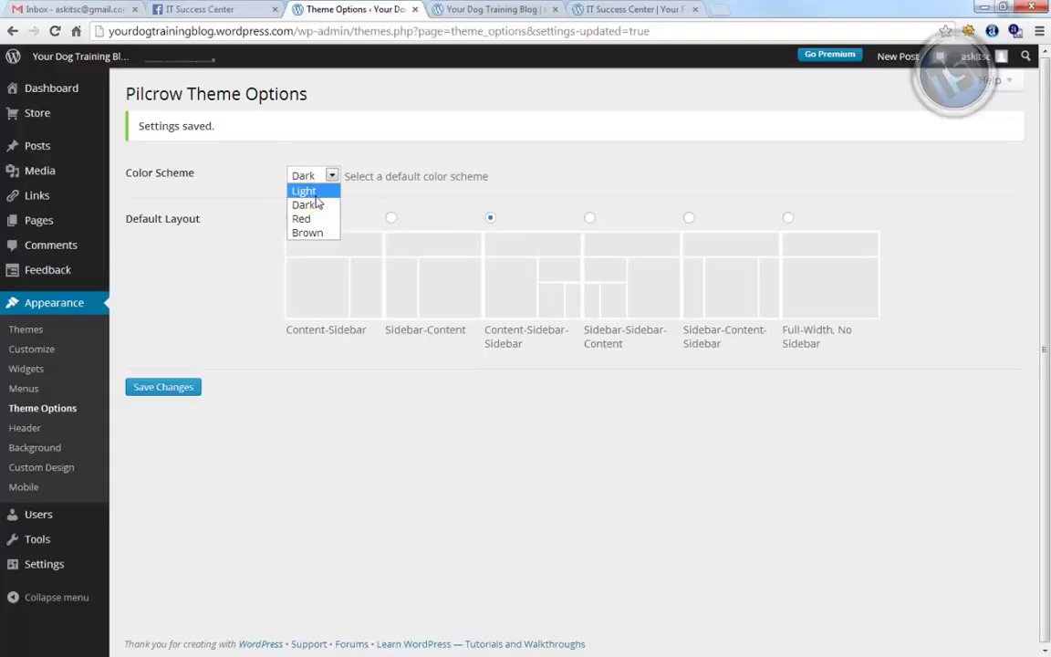
{"action": "left_click", "coordinate": [315, 192]}
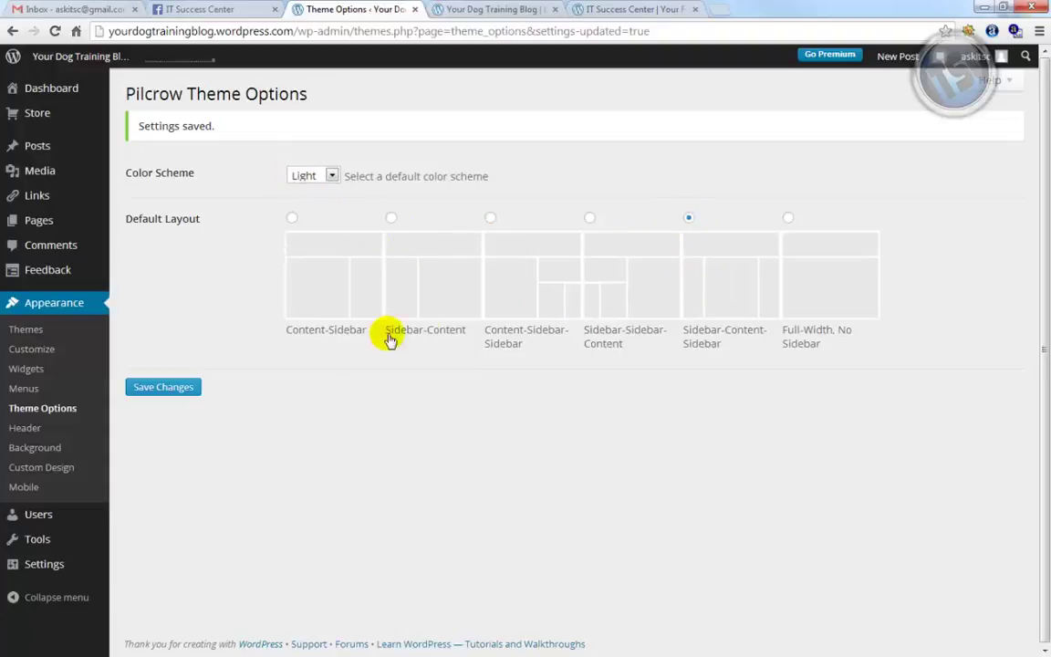
{"action": "left_click", "coordinate": [181, 390]}
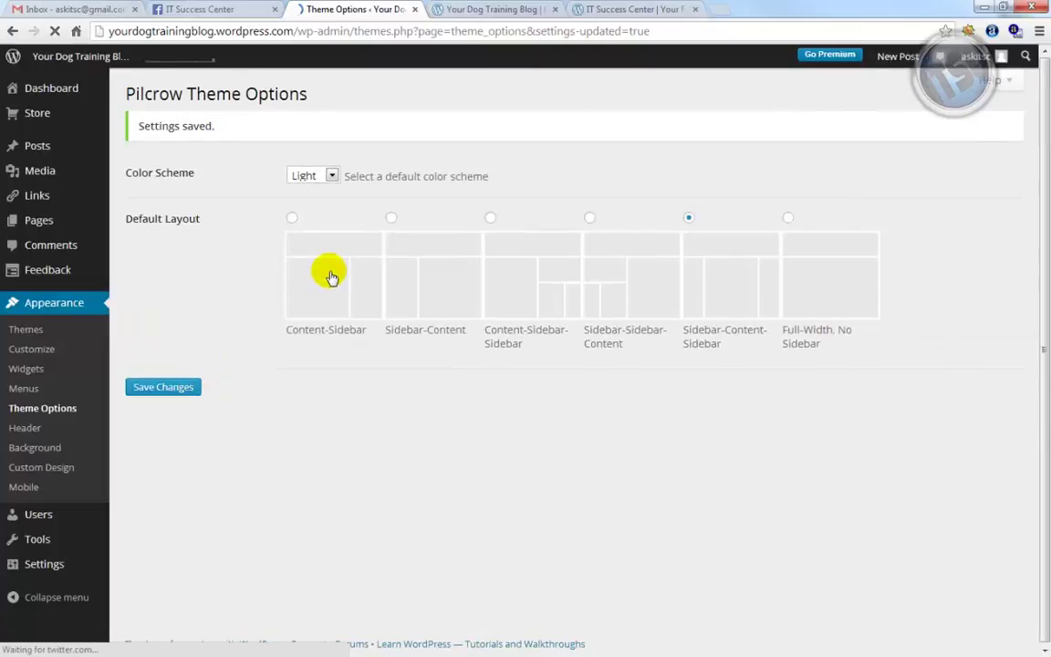
- Reload the live dog training blog and examine its header, both sidebars, breed posts and footer
{"action": "left_click", "coordinate": [472, 8]}
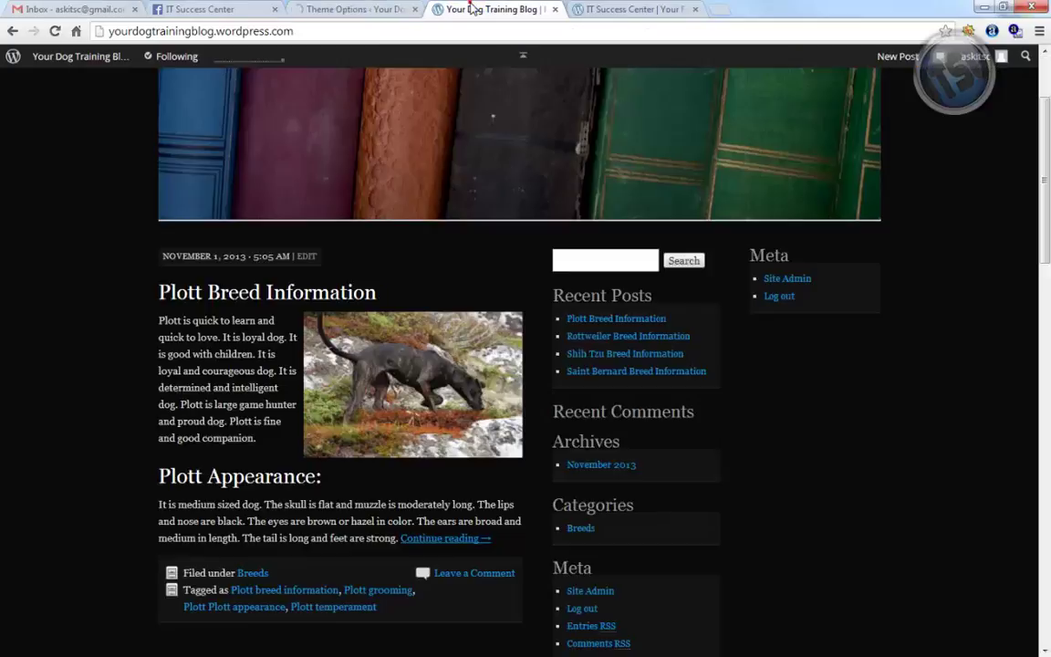
{"action": "left_click", "coordinate": [56, 32]}
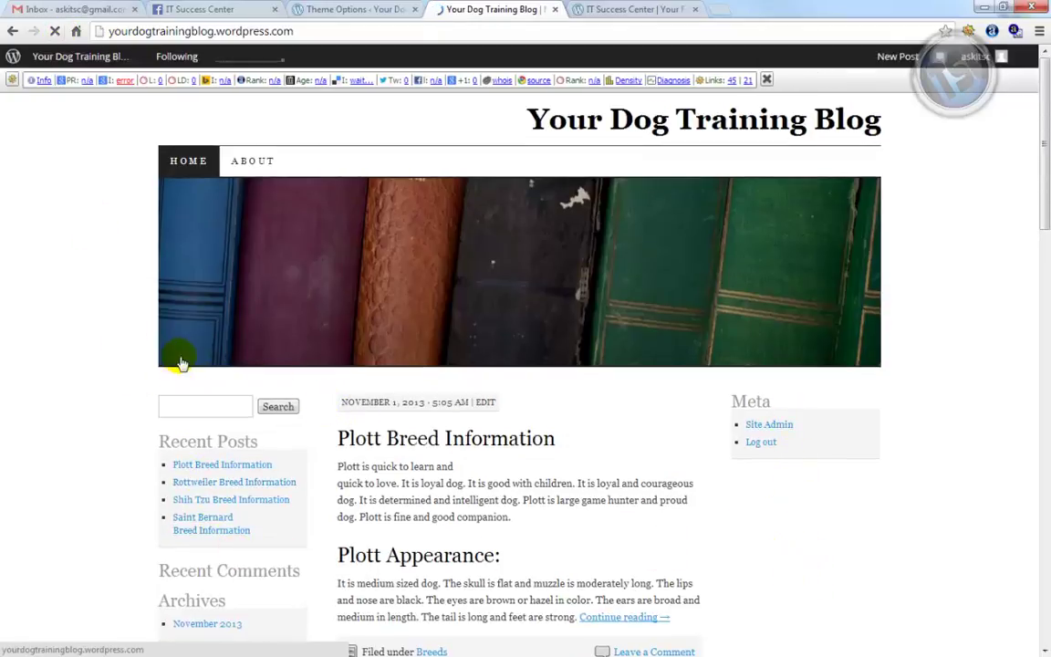
{"action": "scroll", "coordinate": [223, 262], "scroll_direction": "down", "scroll_amount": 2}
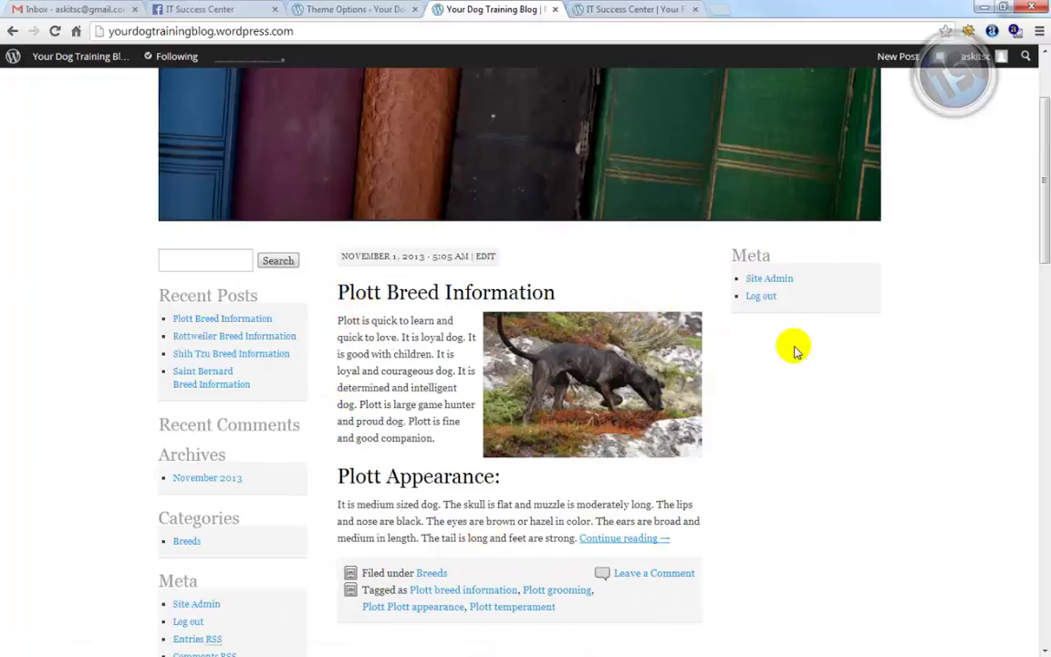
{"action": "scroll", "coordinate": [710, 429], "scroll_direction": "down", "scroll_amount": 6}
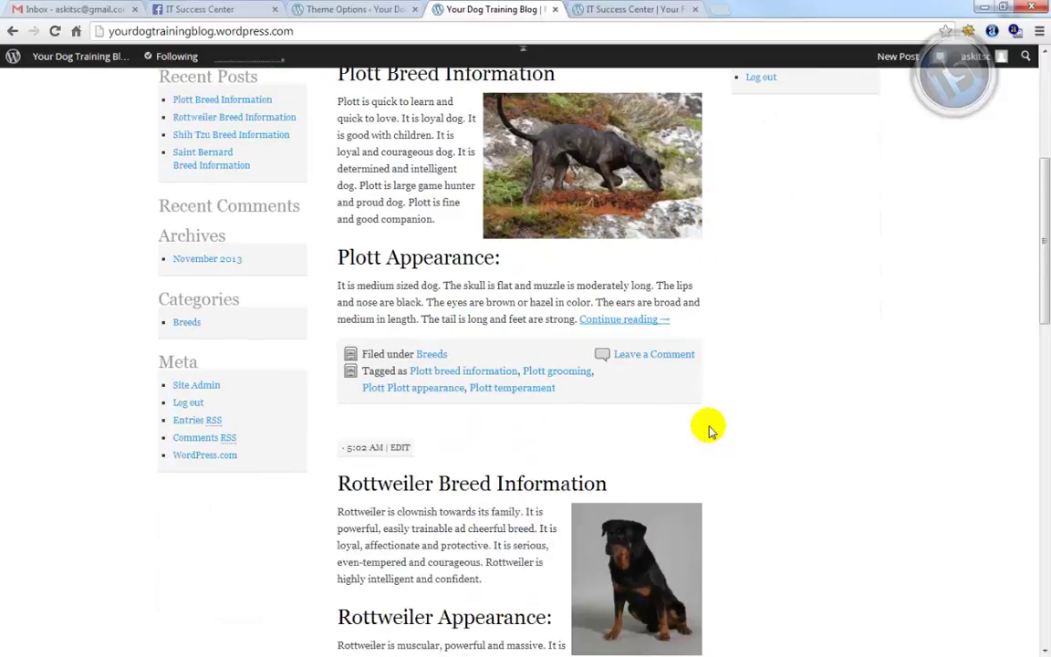
{"action": "scroll", "coordinate": [711, 430], "scroll_direction": "down", "scroll_amount": 8}
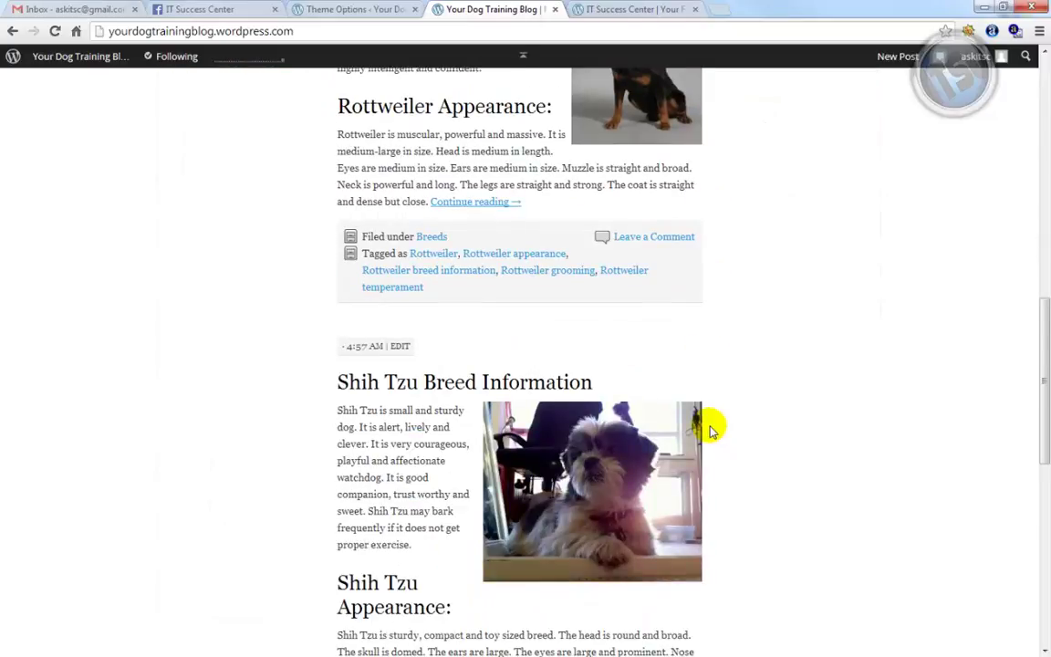
{"action": "scroll", "coordinate": [711, 431], "scroll_direction": "down", "scroll_amount": 1}
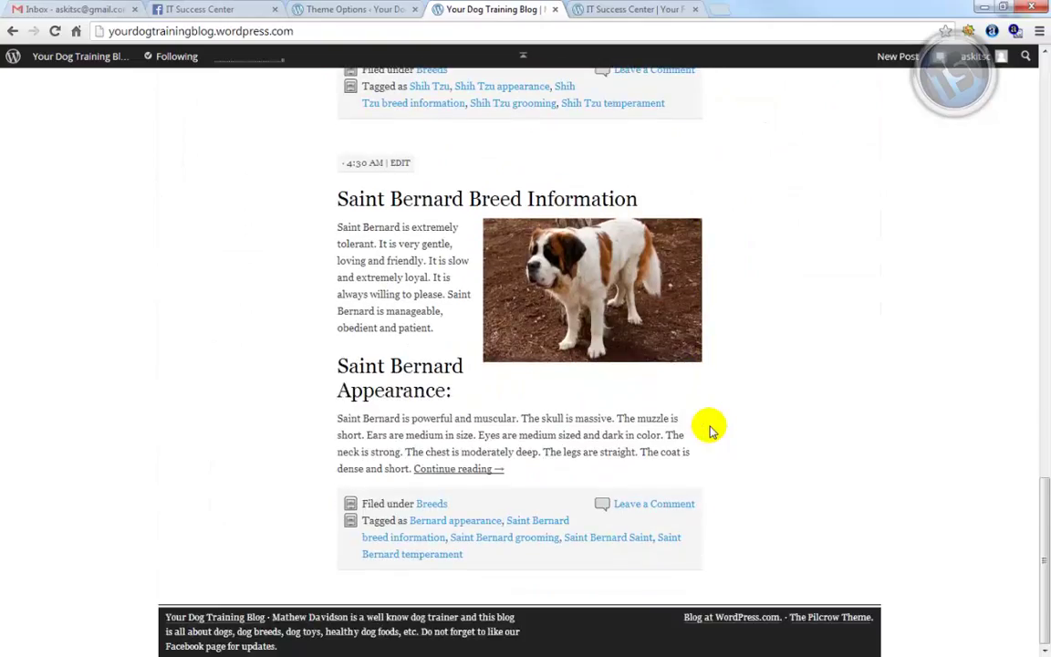
{"action": "scroll", "coordinate": [712, 430], "scroll_direction": "up", "scroll_amount": 14}
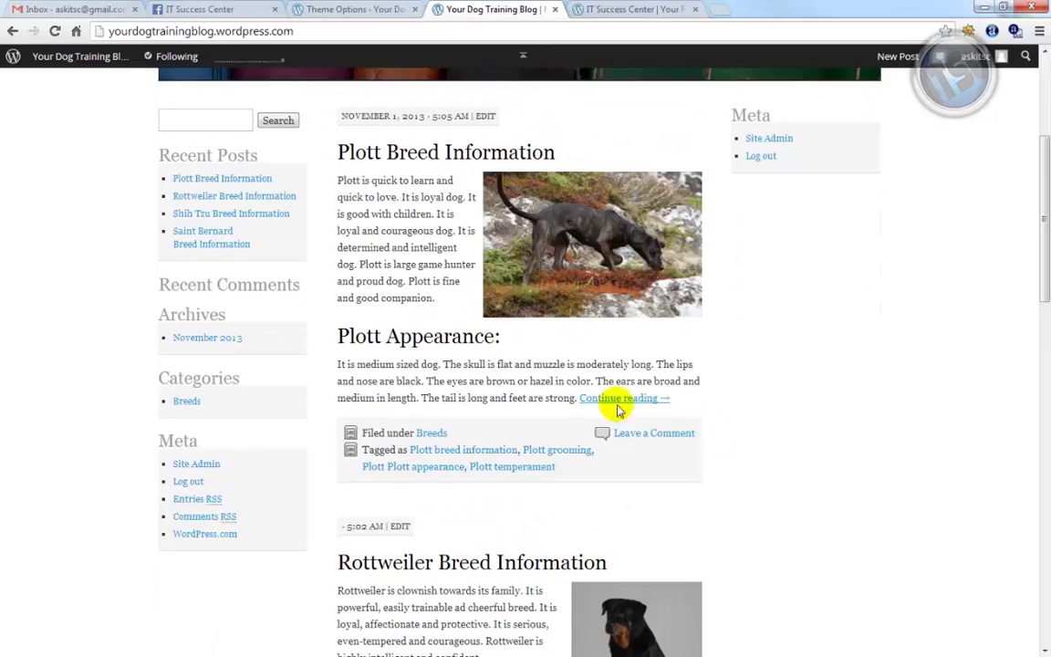
{"action": "scroll", "coordinate": [525, 375], "scroll_direction": "down", "scroll_amount": 8}
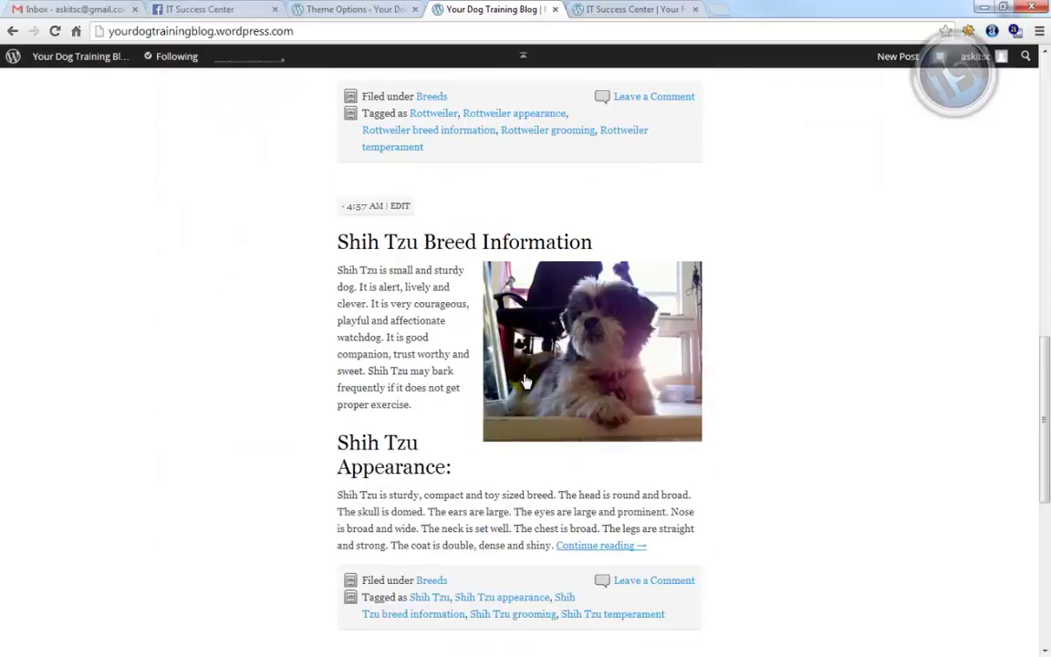
{"action": "scroll", "coordinate": [525, 375], "scroll_direction": "down", "scroll_amount": 3}
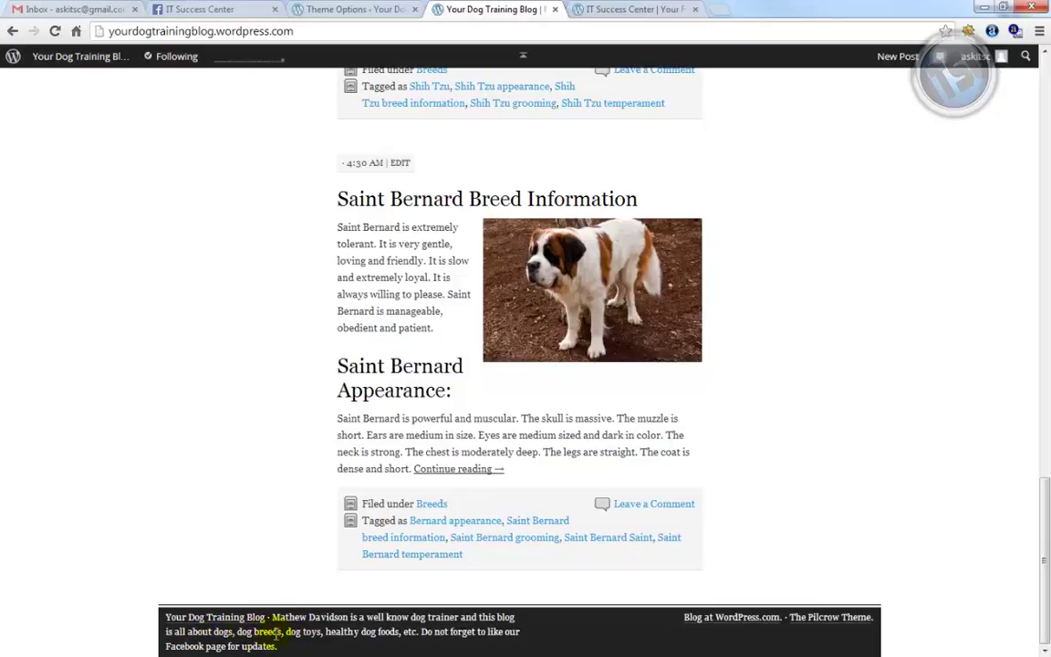
- Search Google for "dog breeds" in a new browser tab and look through the listed results
{"action": "left_click", "coordinate": [721, 10]}
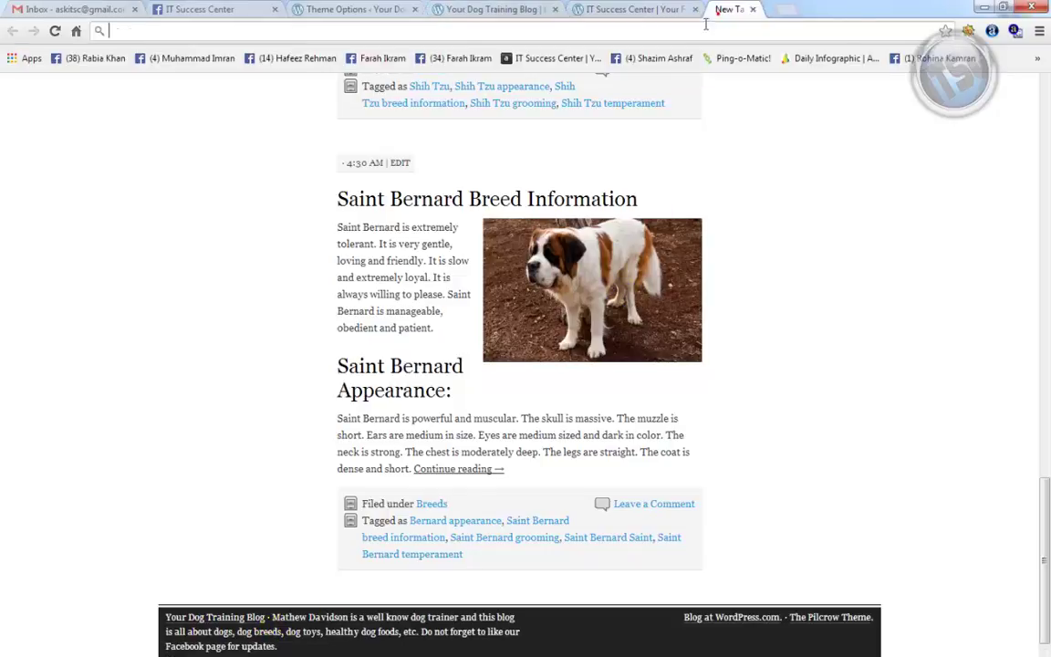
{"action": "left_click", "coordinate": [677, 37]}
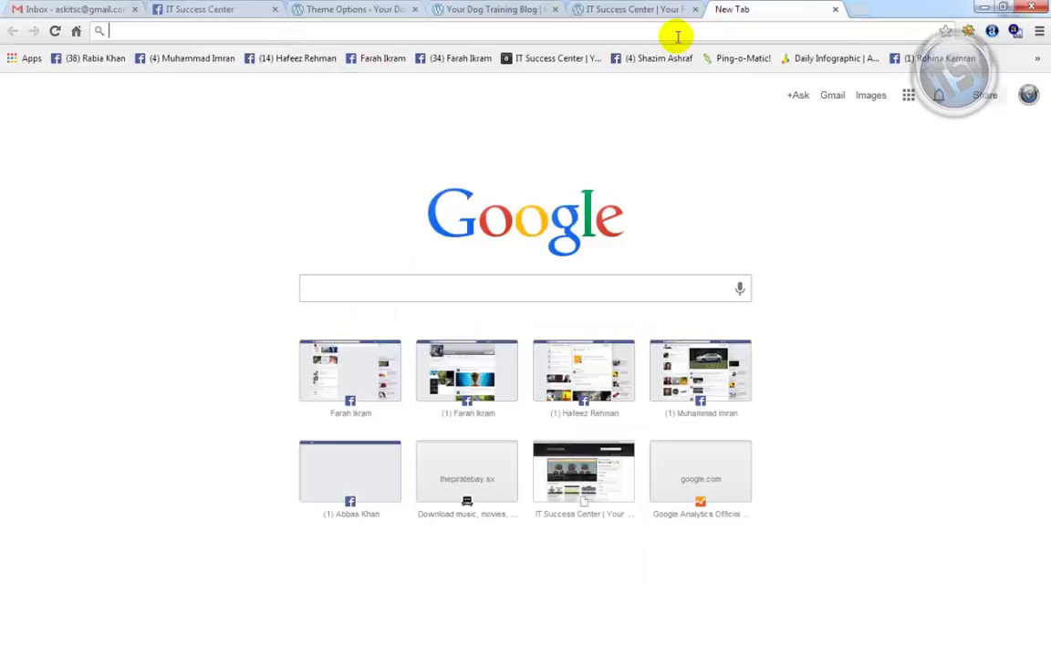
{"action": "type", "text": "dog bree"}
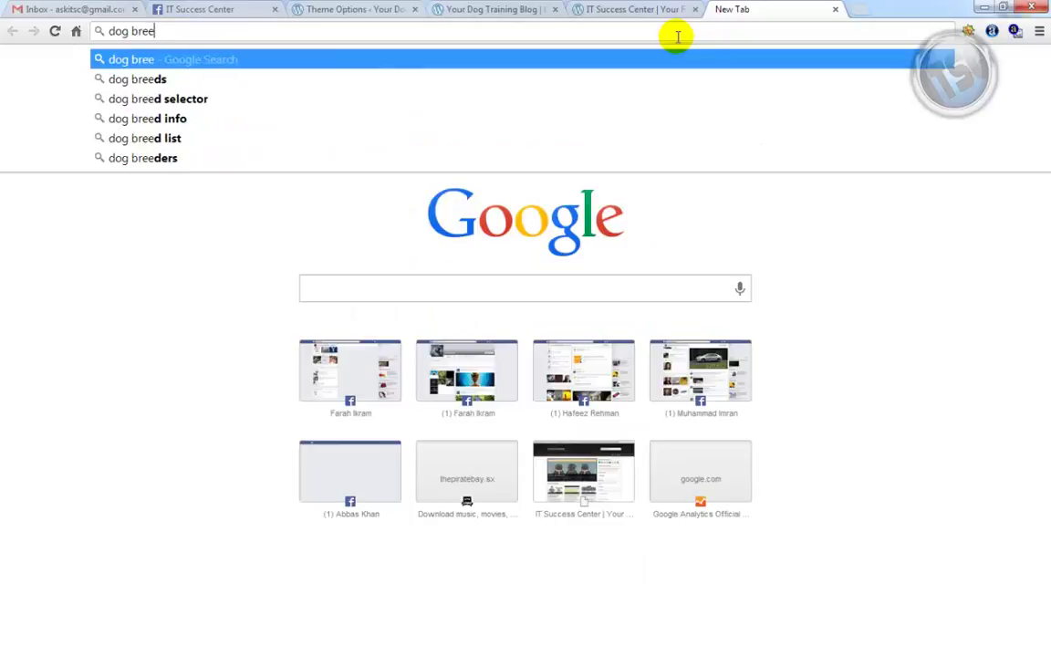
{"action": "type", "text": "ds"}
{"action": "key", "text": "Return"}
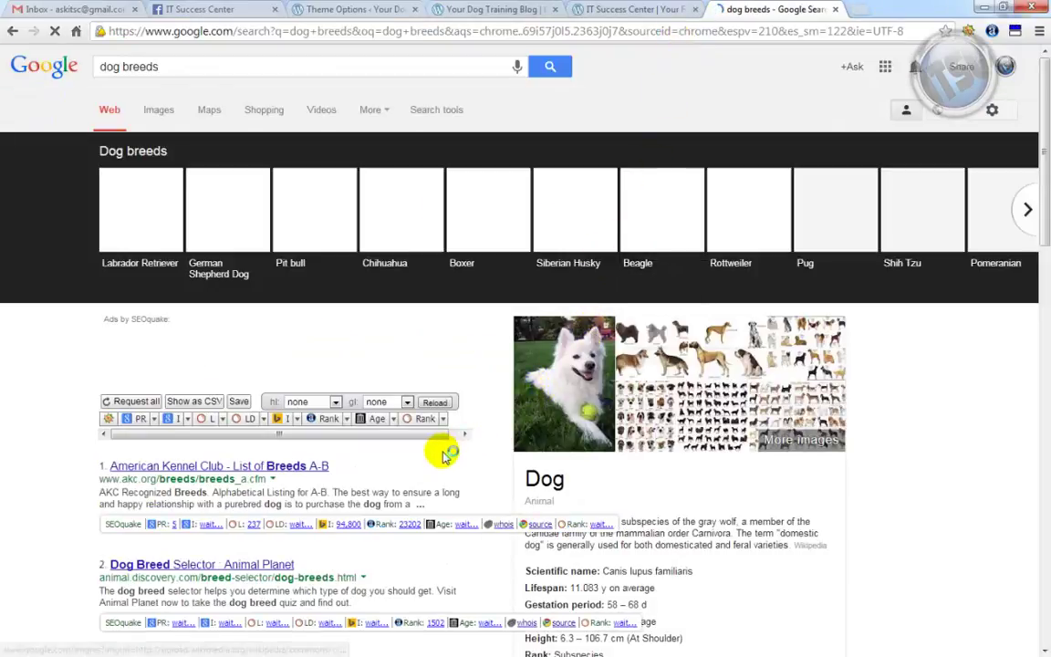
{"action": "scroll", "coordinate": [444, 456], "scroll_direction": "down", "scroll_amount": 1}
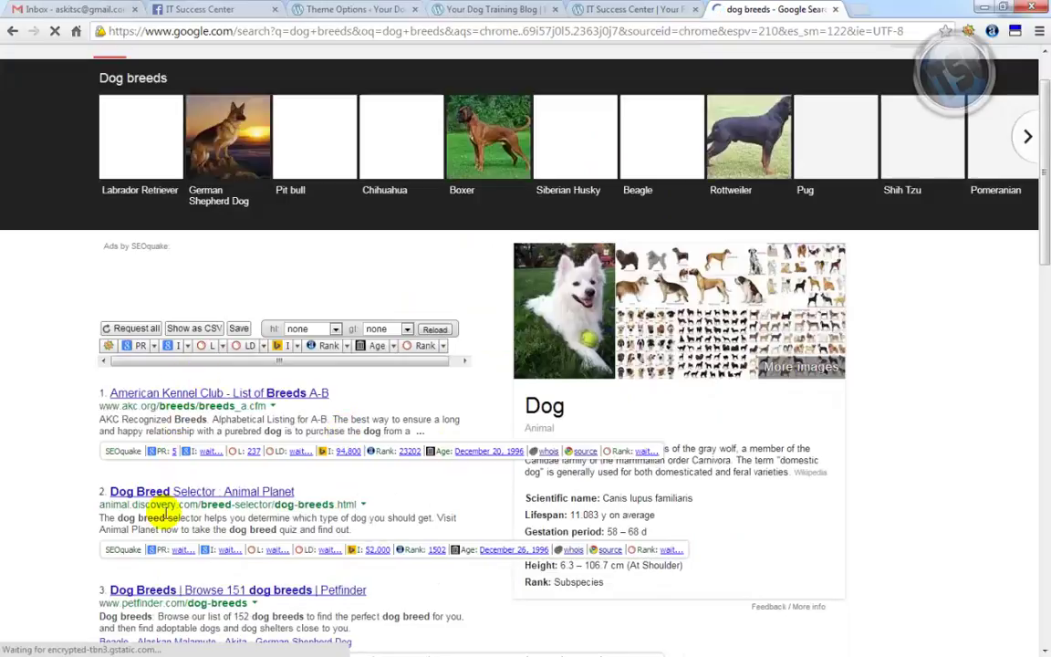
{"action": "scroll", "coordinate": [162, 513], "scroll_direction": "down", "scroll_amount": 3}
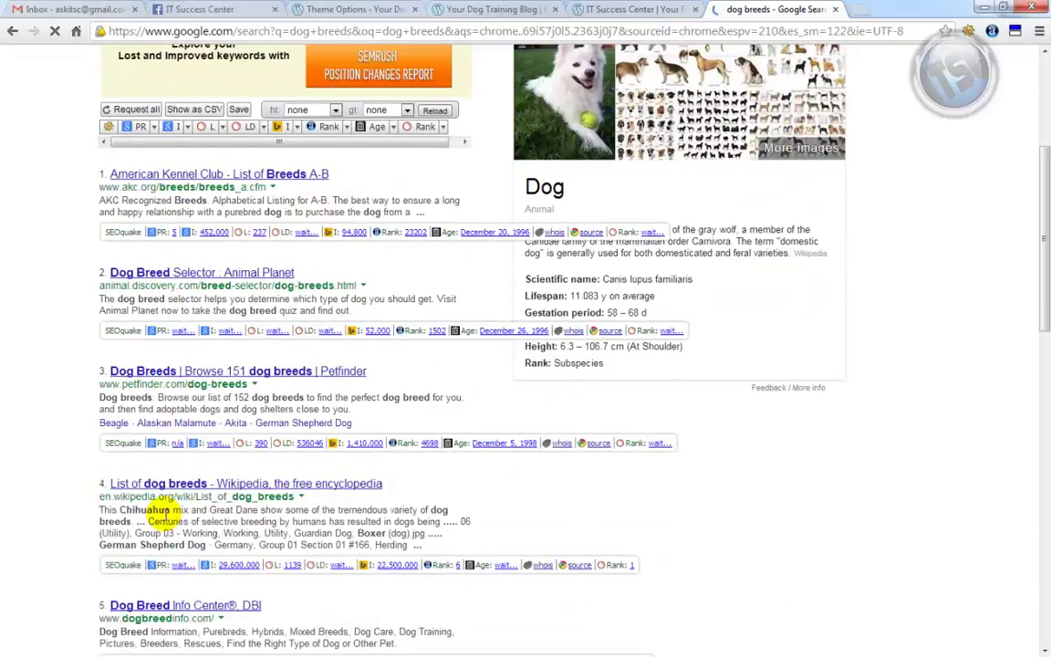
{"action": "scroll", "coordinate": [161, 512], "scroll_direction": "up", "scroll_amount": 1}
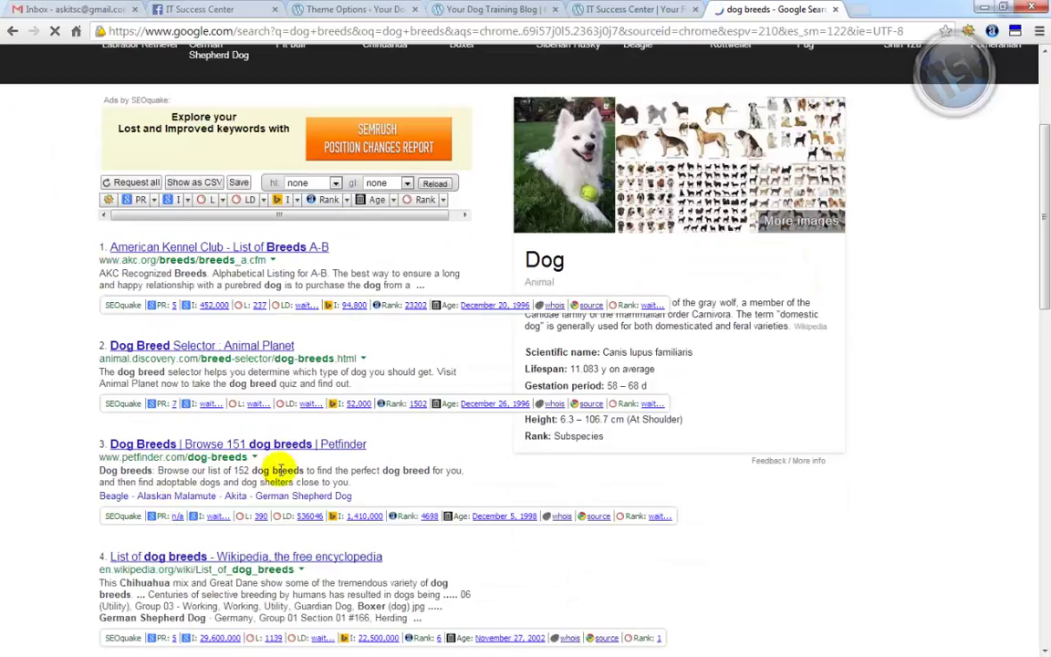
{"action": "scroll", "coordinate": [299, 320], "scroll_direction": "up", "scroll_amount": 1}
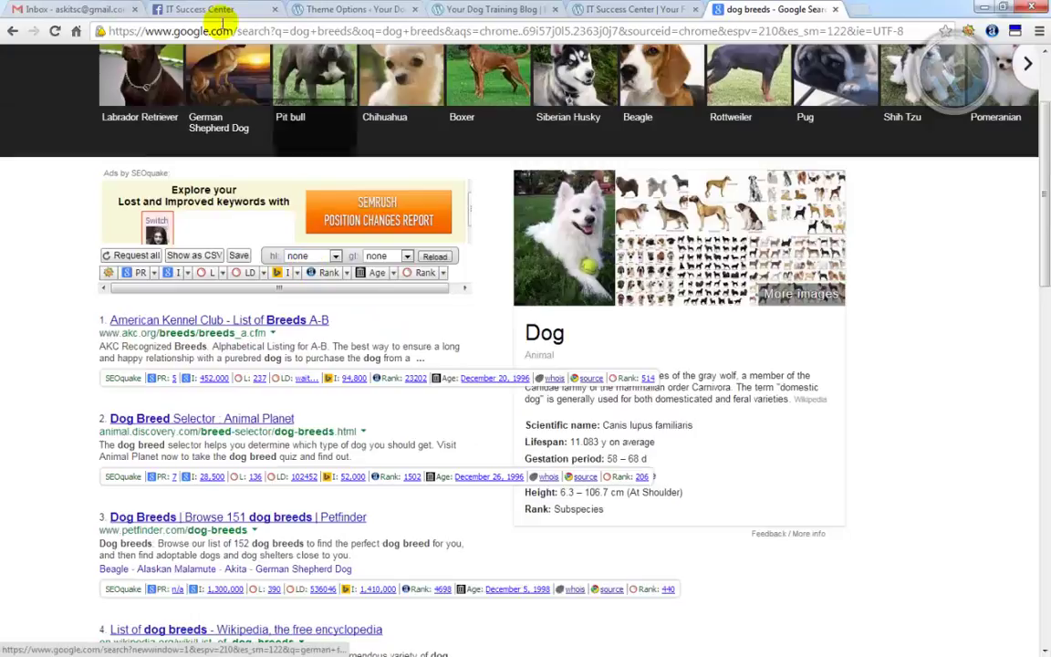
- Return to the dog training blog's dashboard and open the Widgets page
{"action": "left_click", "coordinate": [342, 11]}
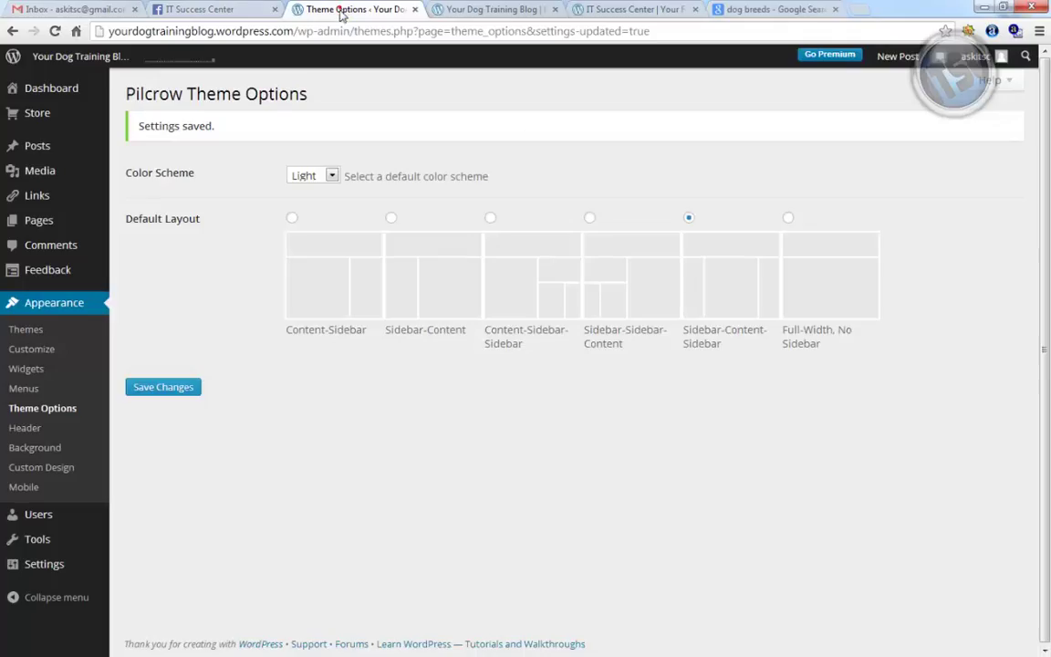
{"action": "left_click", "coordinate": [446, 9]}
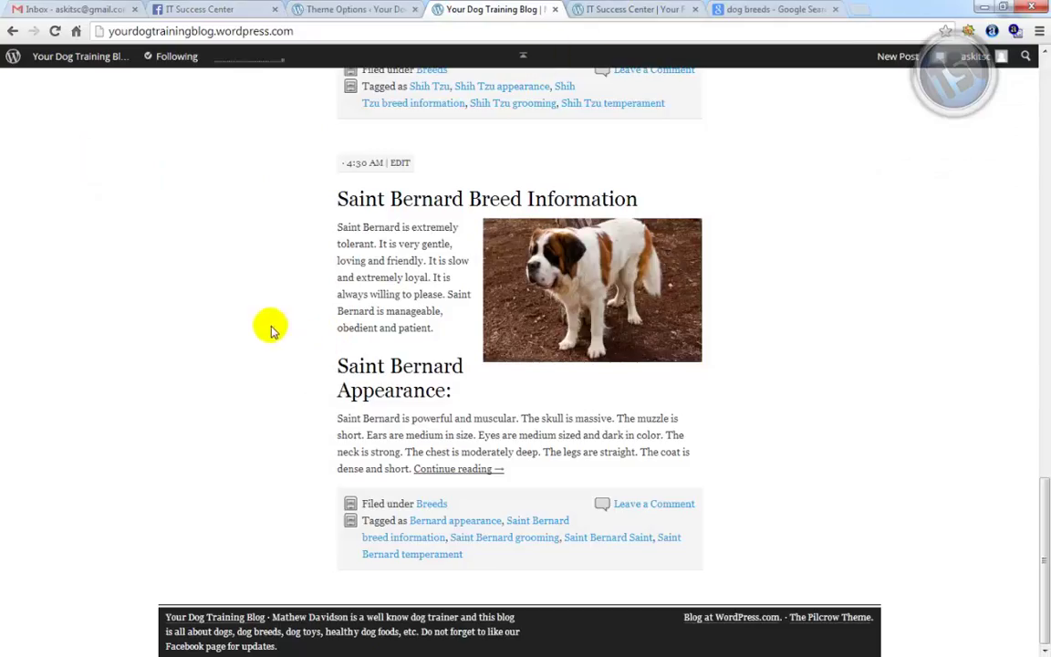
{"action": "left_click", "coordinate": [315, 9]}
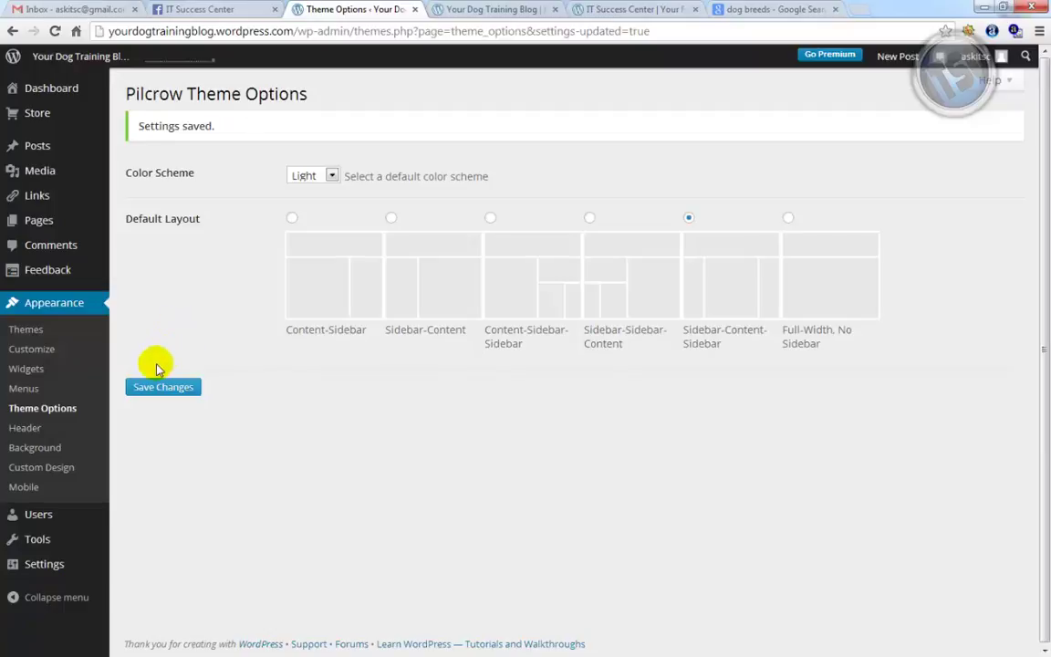
{"action": "left_click", "coordinate": [28, 370]}
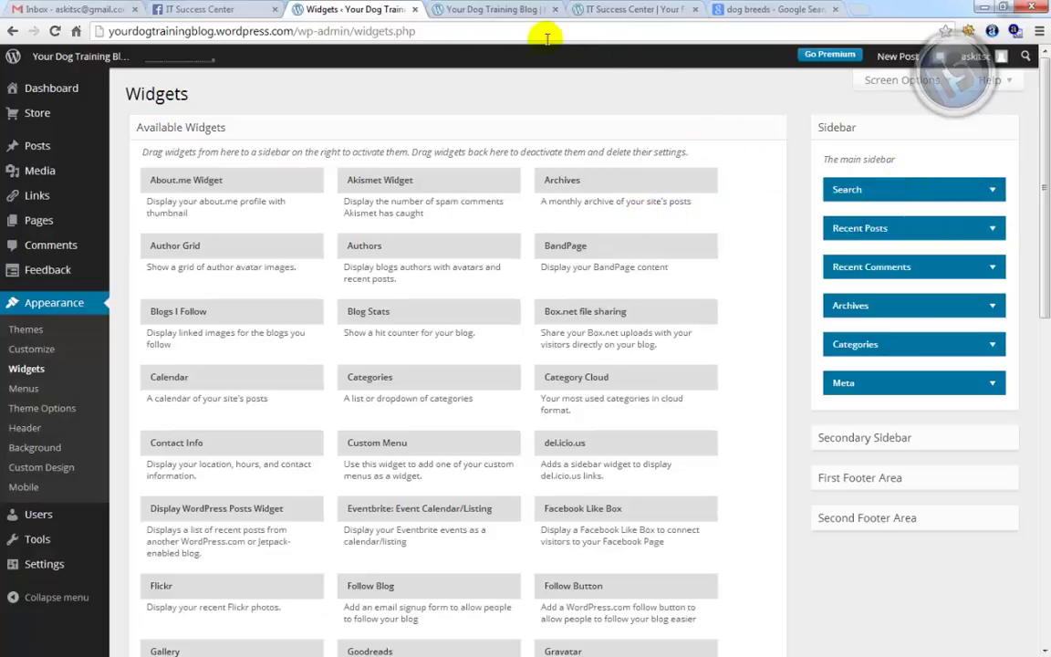
- Examine the widgets shown in both sidebars of the live blog and return to the Widgets page
{"action": "left_click", "coordinate": [483, 15]}
{"action": "scroll", "coordinate": [763, 275], "scroll_direction": "up", "scroll_amount": 15}
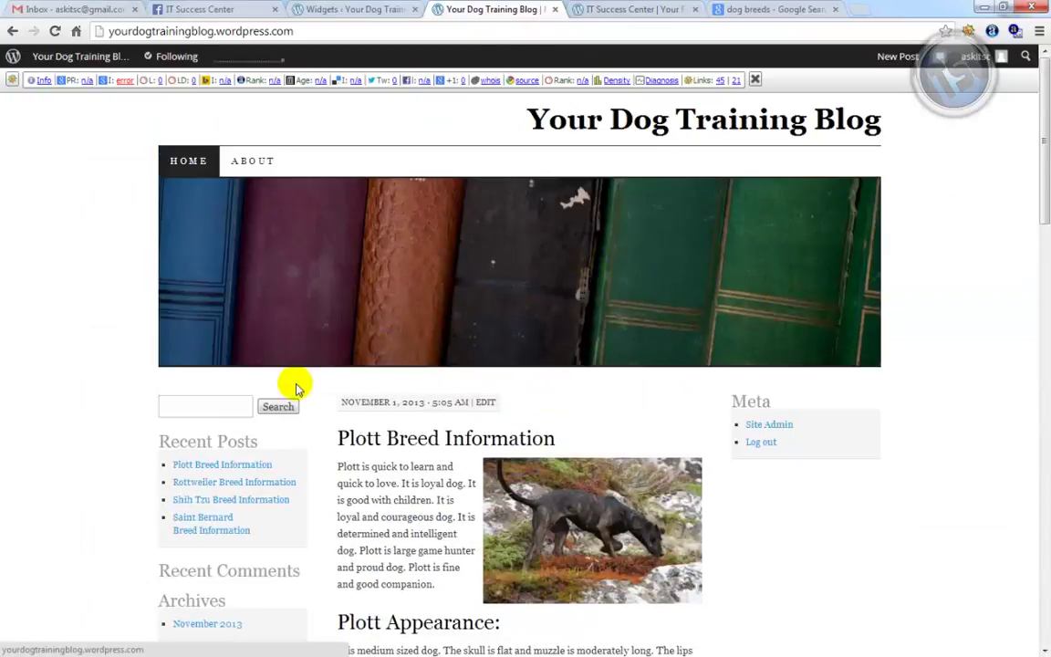
{"action": "scroll", "coordinate": [232, 445], "scroll_direction": "down", "scroll_amount": 1}
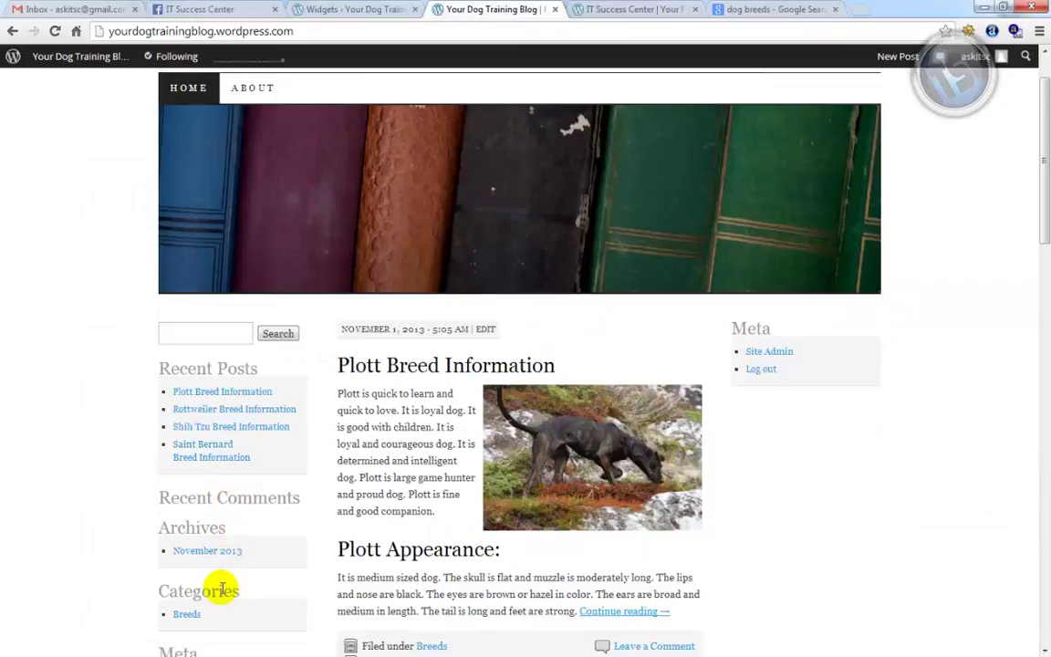
{"action": "scroll", "coordinate": [216, 598], "scroll_direction": "down", "scroll_amount": 1}
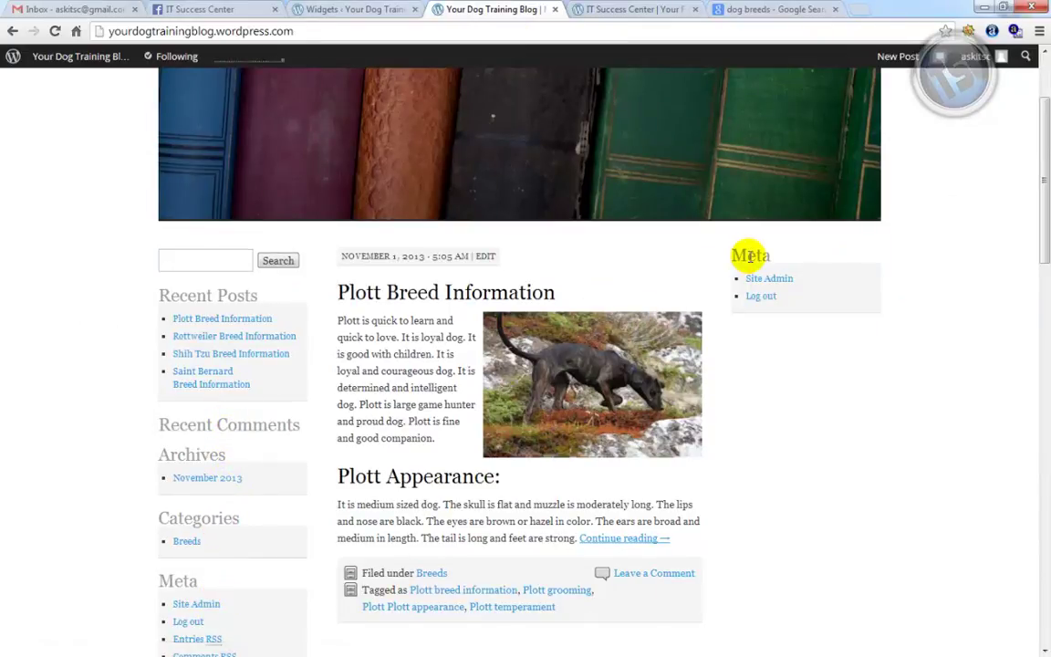
{"action": "left_click", "coordinate": [340, 11]}
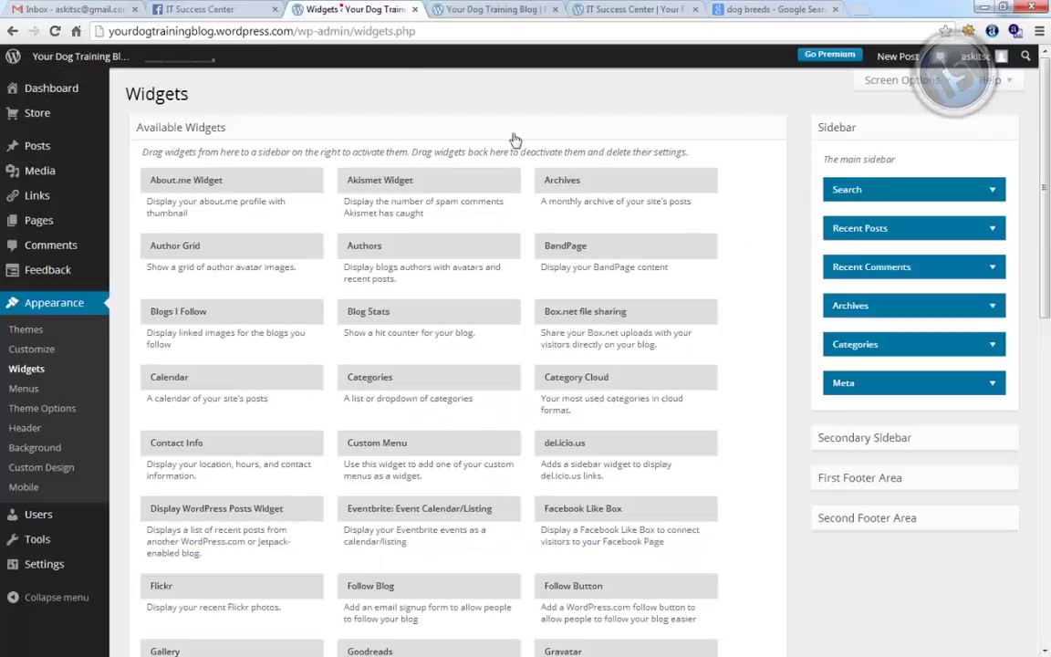
- Expand the Secondary Sidebar, First Footer Area and Second Footer Area on the Widgets page
{"action": "left_click", "coordinate": [840, 340]}
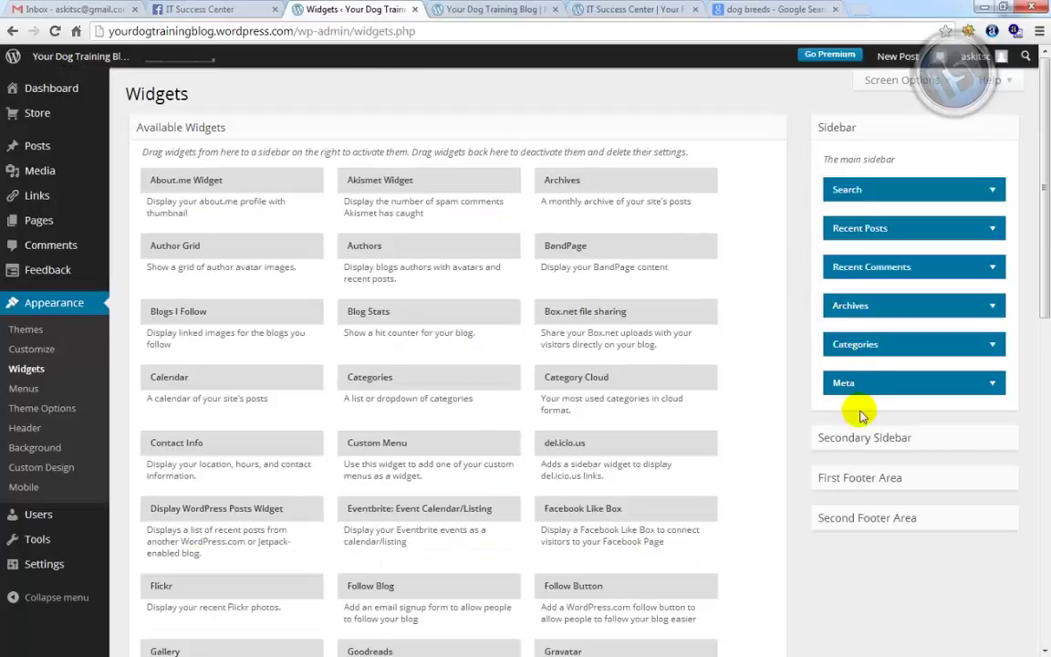
{"action": "left_click", "coordinate": [1011, 440]}
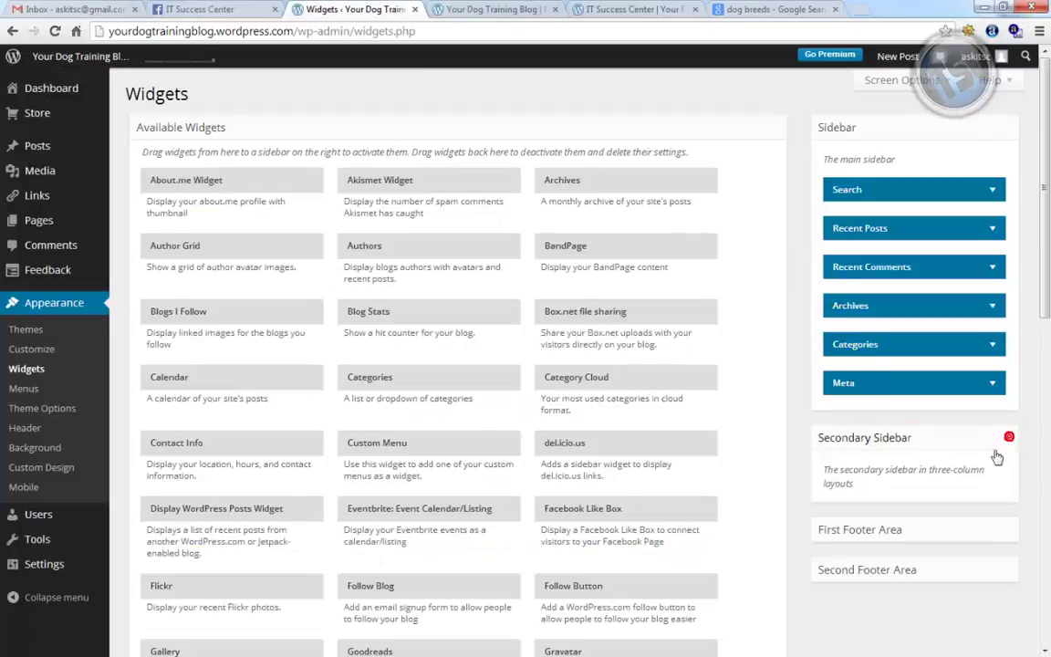
{"action": "left_click", "coordinate": [999, 535]}
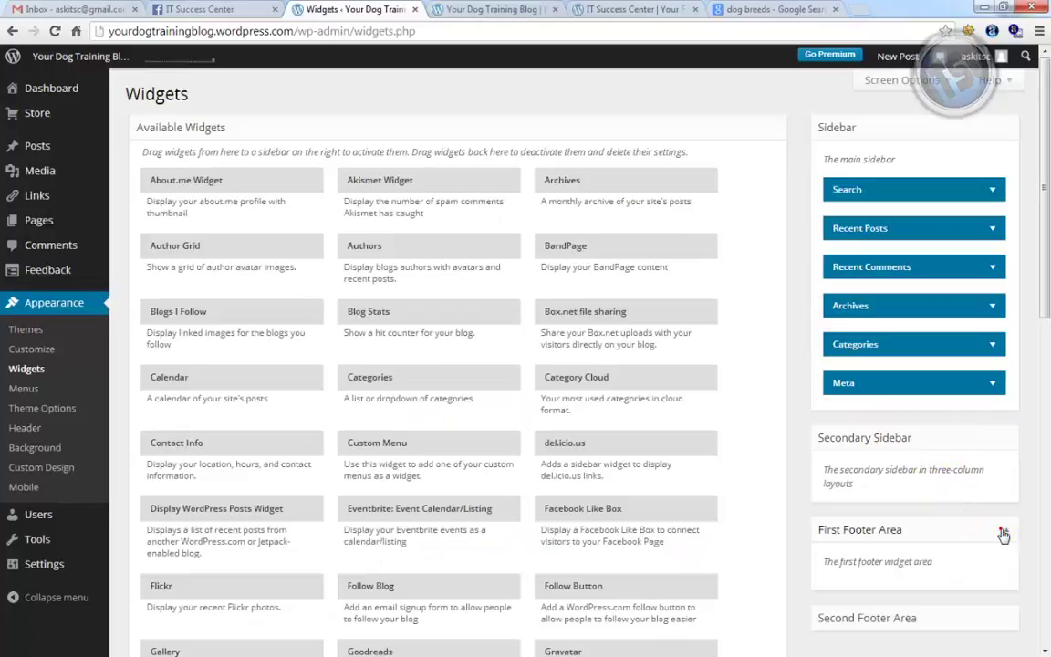
{"action": "scroll", "coordinate": [994, 561], "scroll_direction": "down", "scroll_amount": 1}
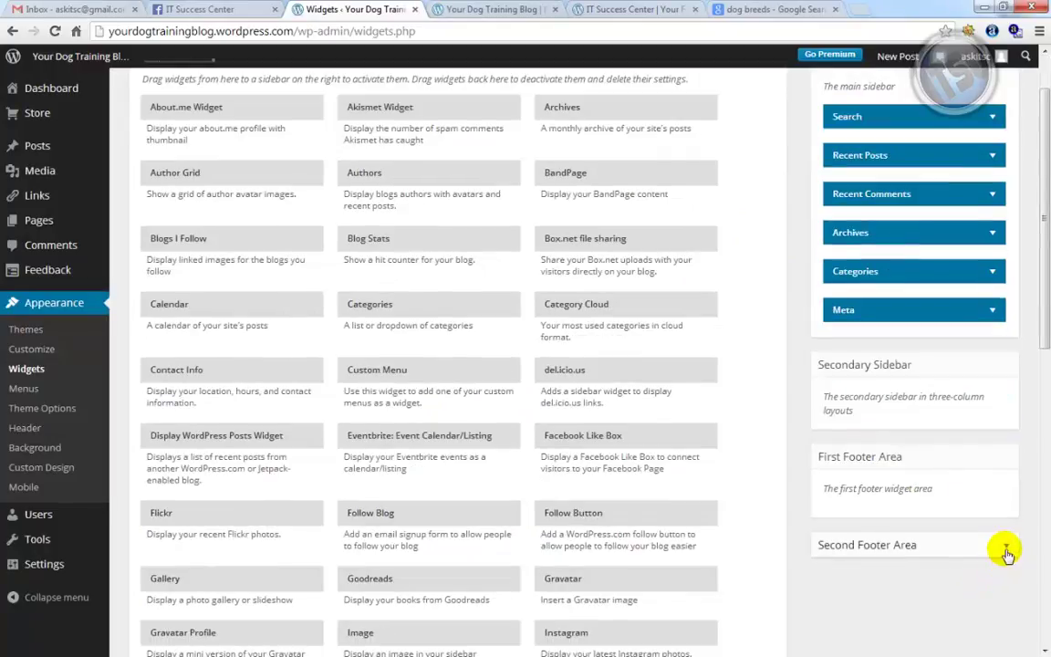
{"action": "left_click", "coordinate": [1006, 551]}
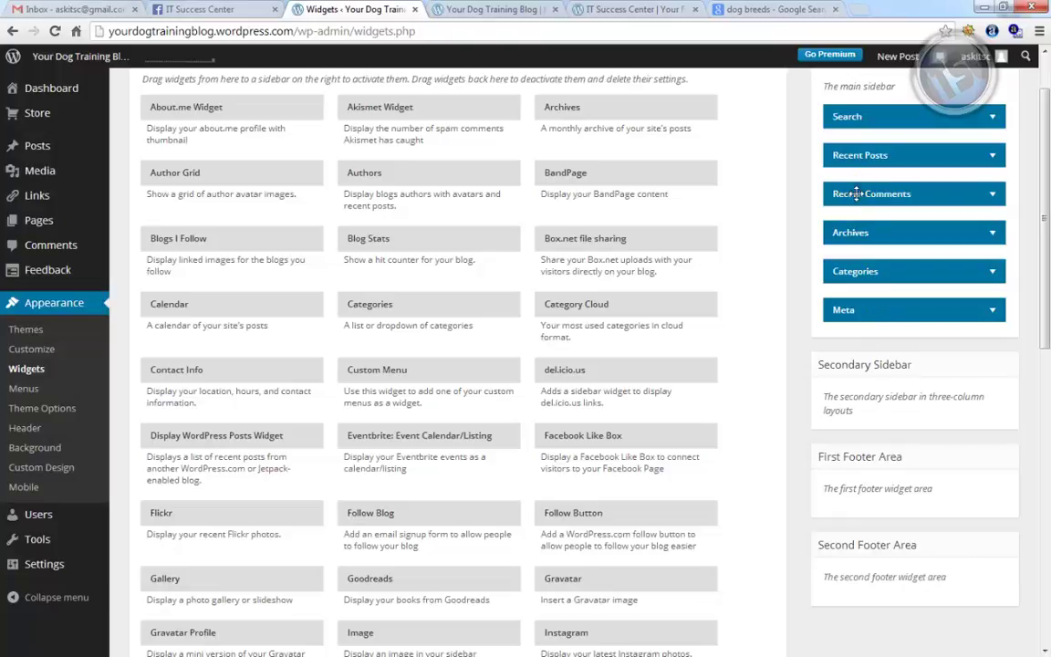
- Move the Recent Comments, Recent Posts and Meta widgets from the main sidebar to the Secondary Sidebar, placing Recent Posts first and Meta last
{"action": "left_click_drag", "start_coordinate": [856, 194], "coordinate": [879, 428]}
{"action": "left_click", "coordinate": [857, 235]}
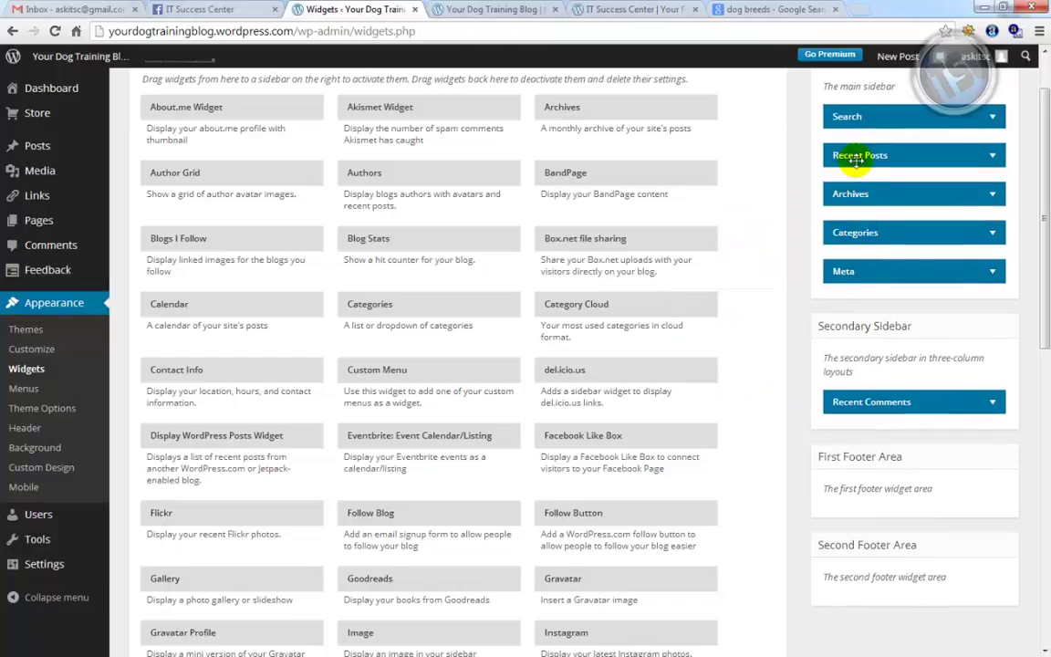
{"action": "left_click_drag", "start_coordinate": [857, 157], "coordinate": [870, 394]}
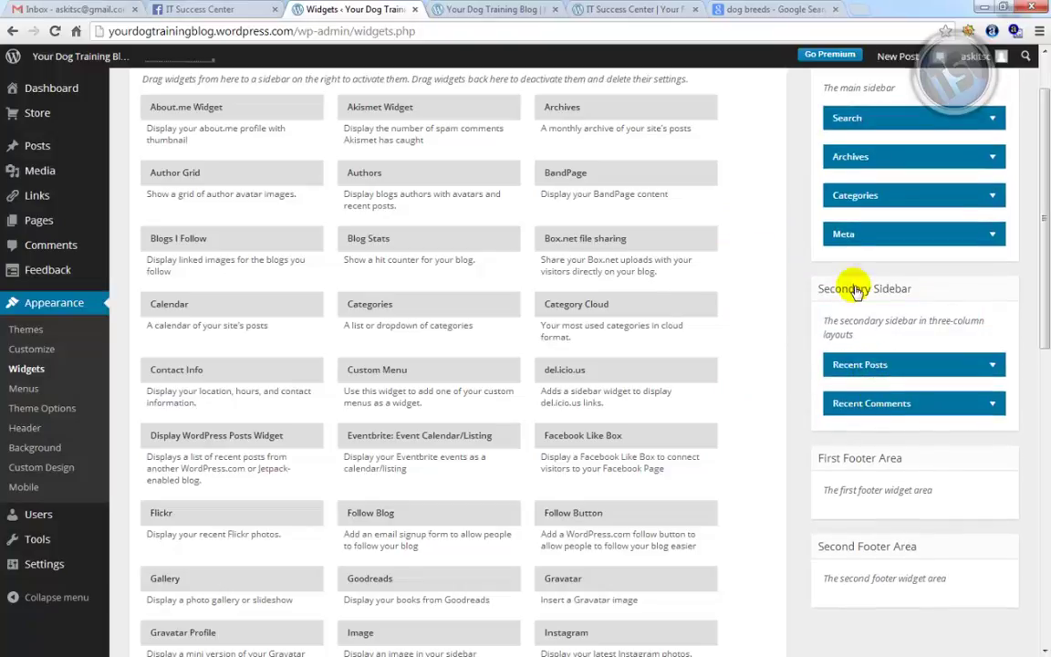
{"action": "scroll", "coordinate": [845, 244], "scroll_direction": "up", "scroll_amount": 1}
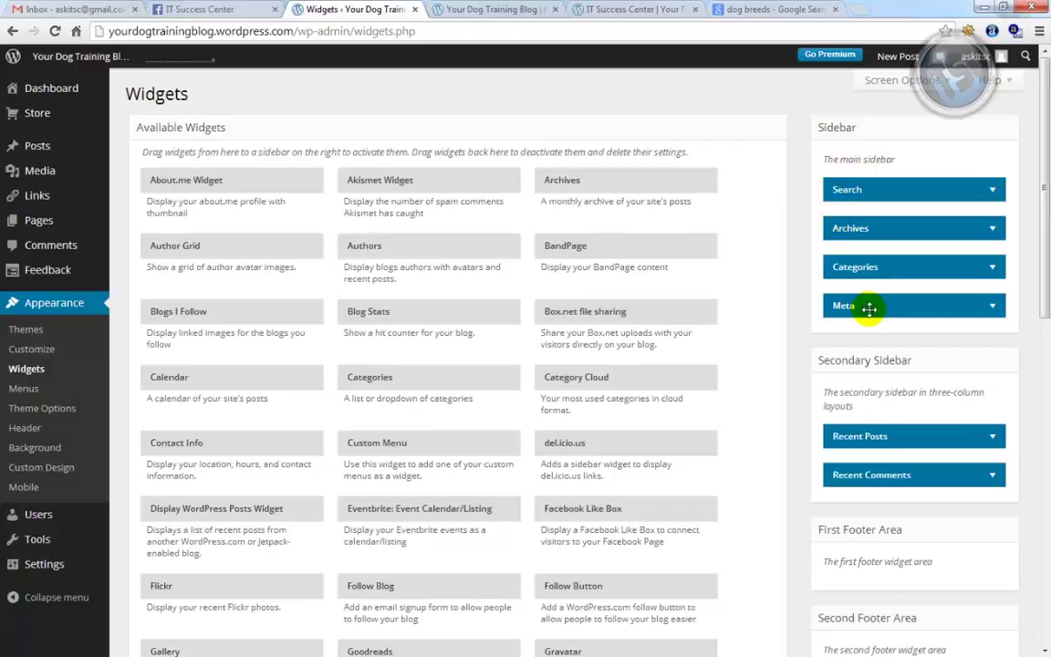
{"action": "left_click_drag", "start_coordinate": [869, 308], "coordinate": [874, 479]}
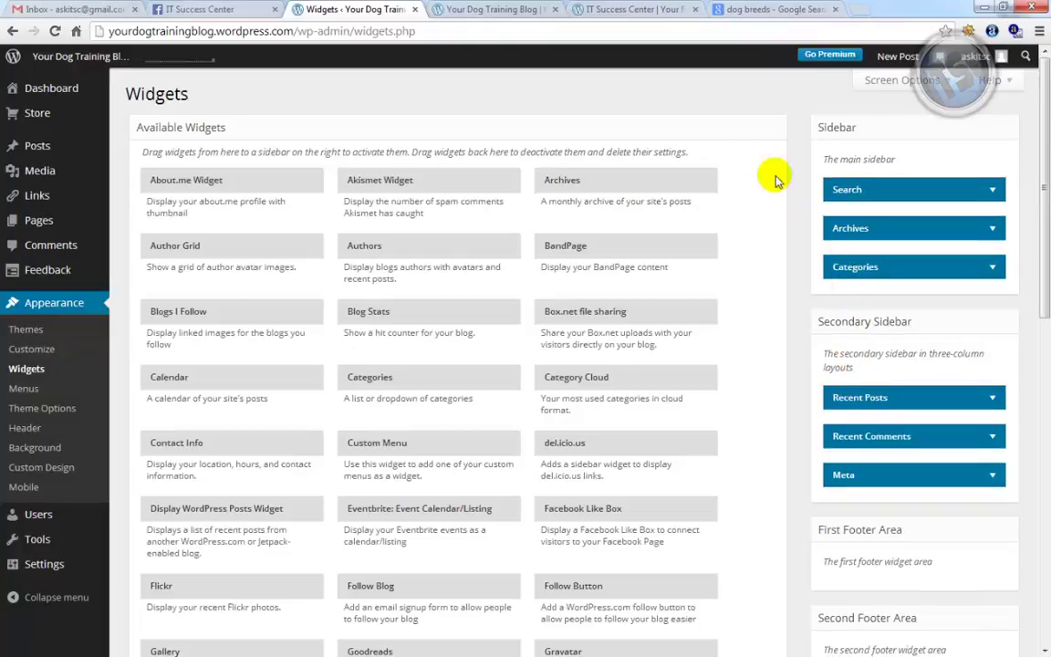
- Reload the live dog training blog and compare the widgets in both its sidebars with the arrangement on the Widgets page
{"action": "scroll", "coordinate": [774, 392], "scroll_direction": "down", "scroll_amount": 3}
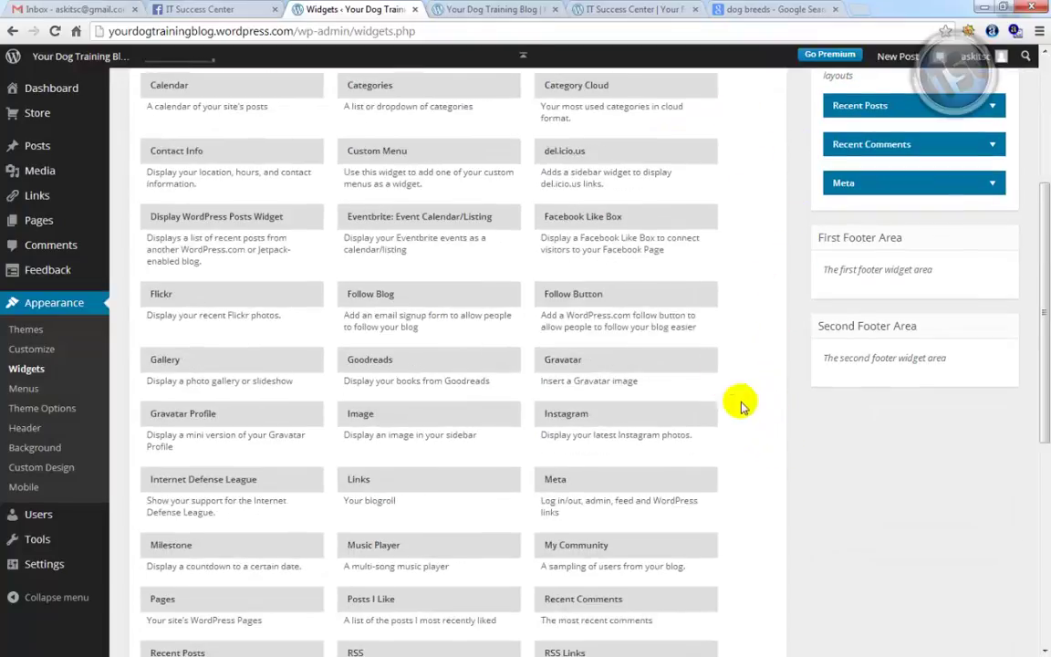
{"action": "scroll", "coordinate": [735, 396], "scroll_direction": "up", "scroll_amount": 3}
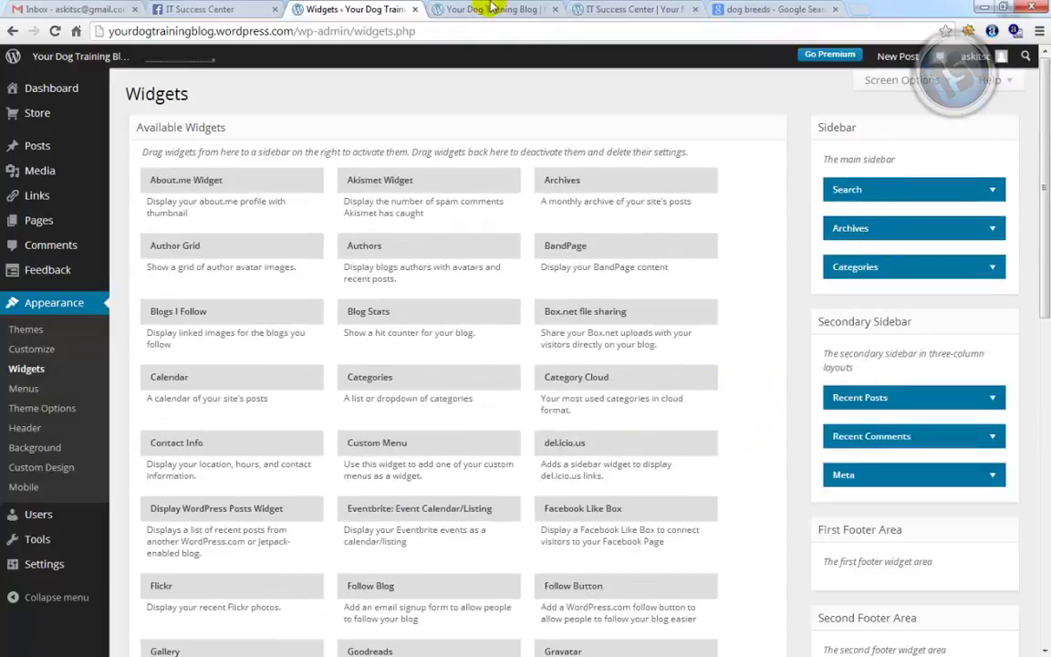
{"action": "left_click", "coordinate": [491, 8]}
{"action": "left_click", "coordinate": [55, 31]}
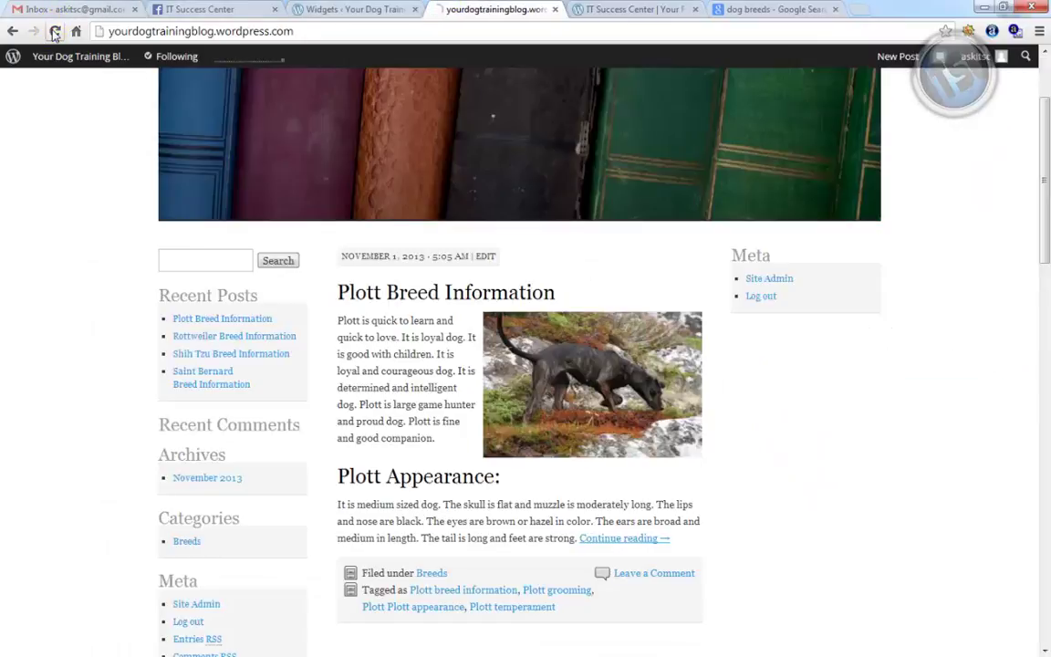
{"action": "left_click", "coordinate": [55, 31]}
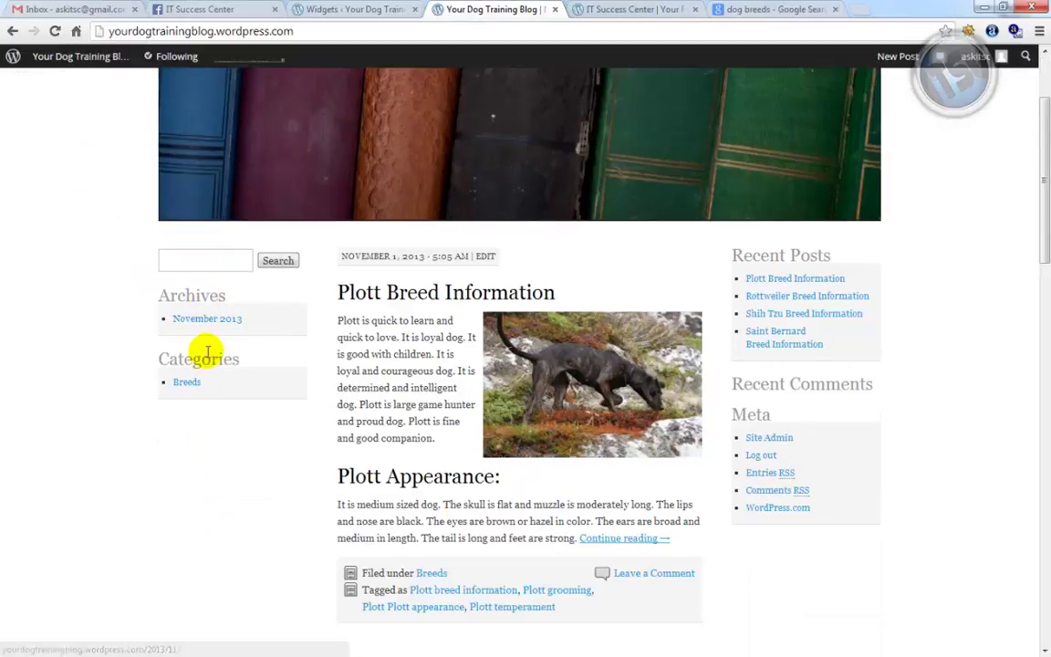
{"action": "left_click", "coordinate": [368, 8]}
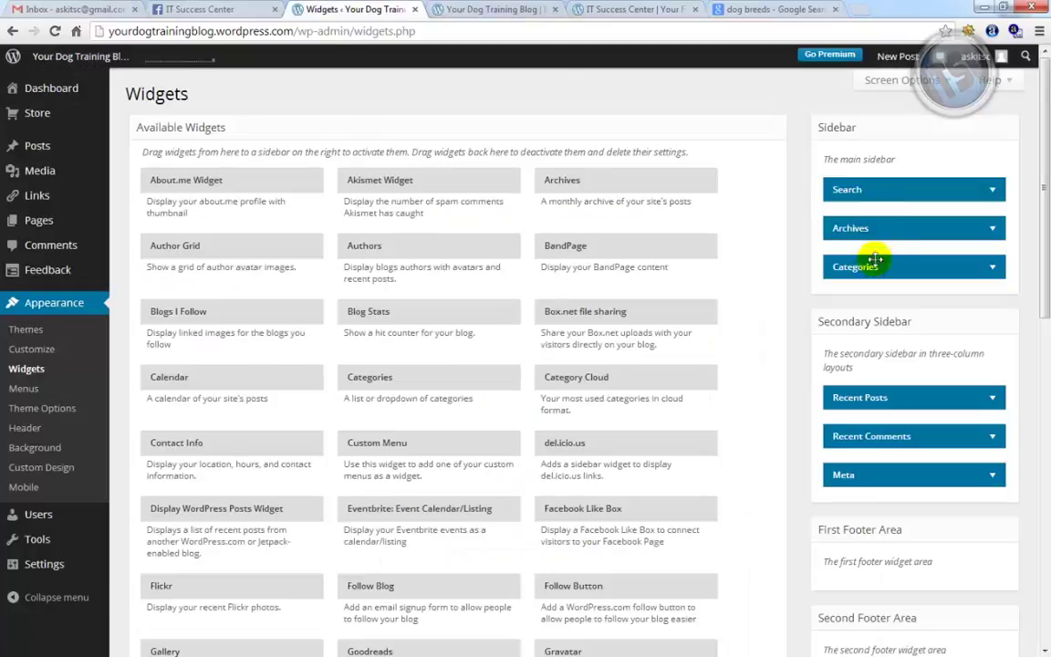
{"action": "left_click", "coordinate": [497, 10]}
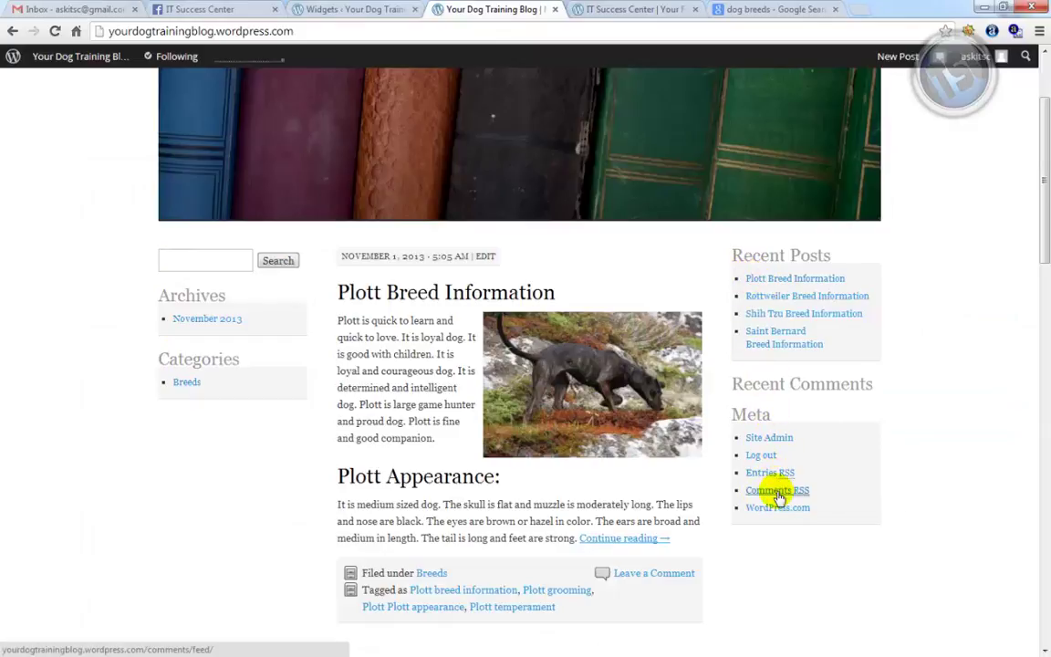
{"action": "left_click", "coordinate": [335, 10]}
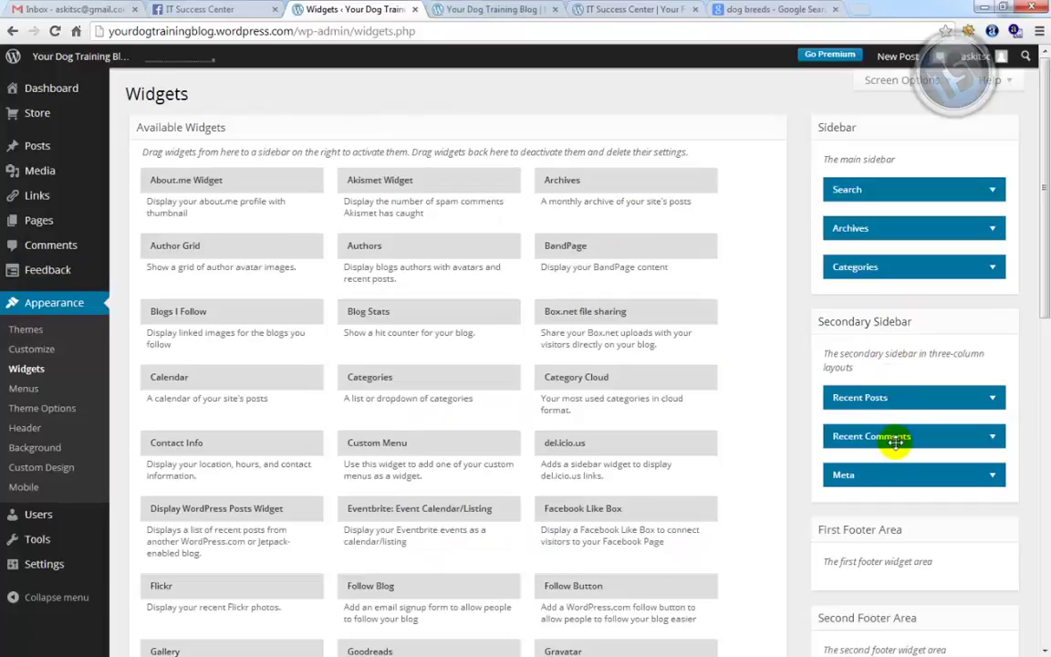
{"action": "left_click", "coordinate": [493, 11]}
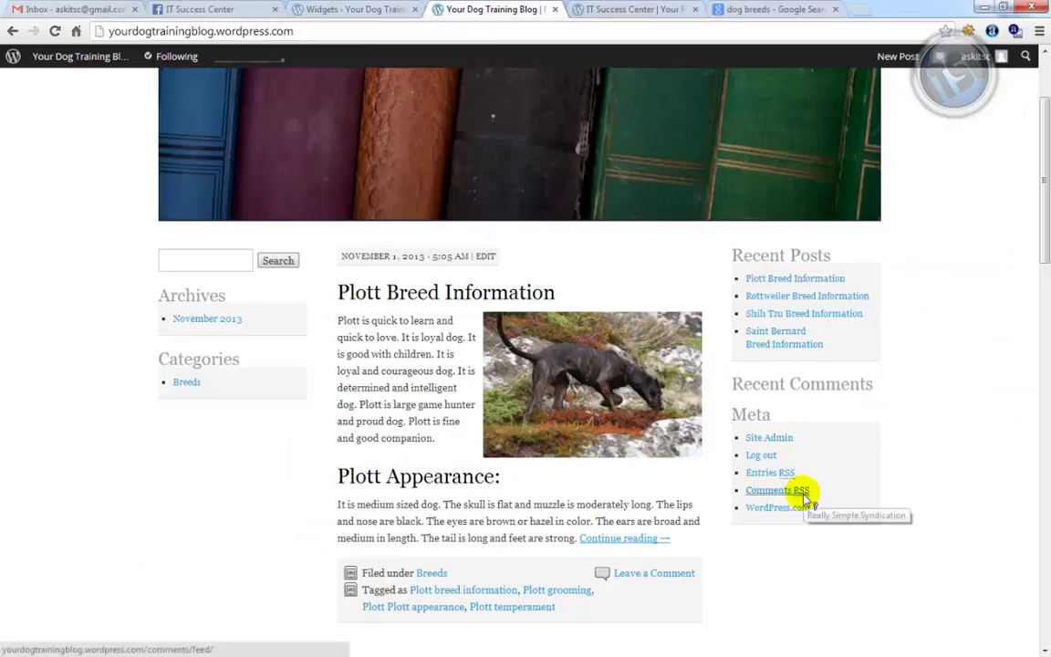
- Return to the Widgets page and remove the Meta widget from the Secondary Sidebar
{"action": "left_click", "coordinate": [383, 8]}
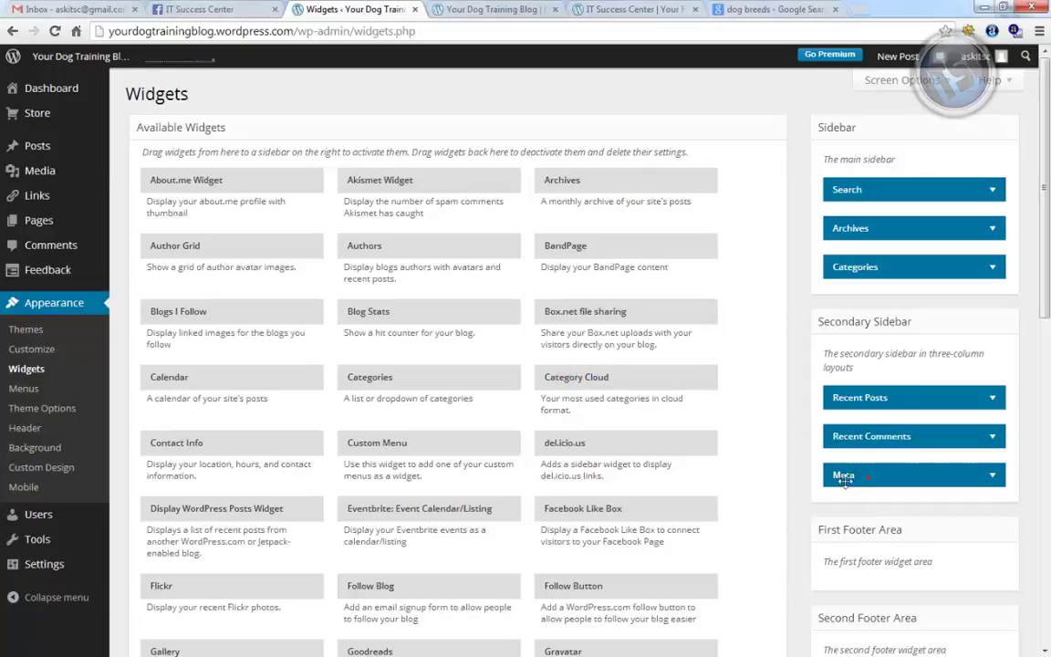
{"action": "left_click_drag", "start_coordinate": [878, 474], "coordinate": [515, 497]}
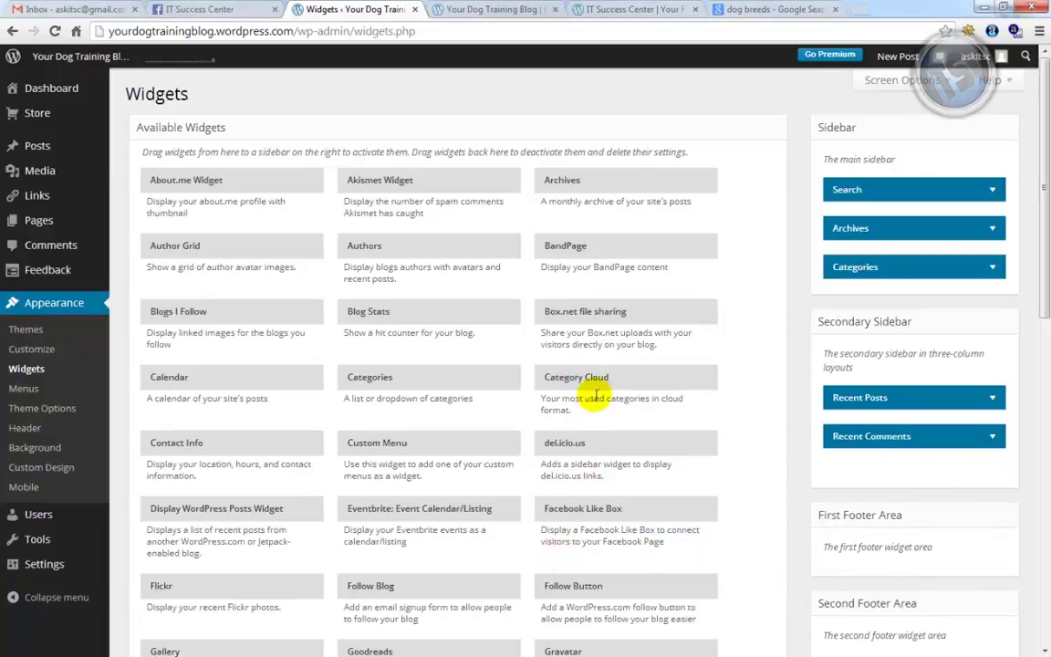
{"action": "left_click_drag", "start_coordinate": [590, 383], "coordinate": [876, 486]}
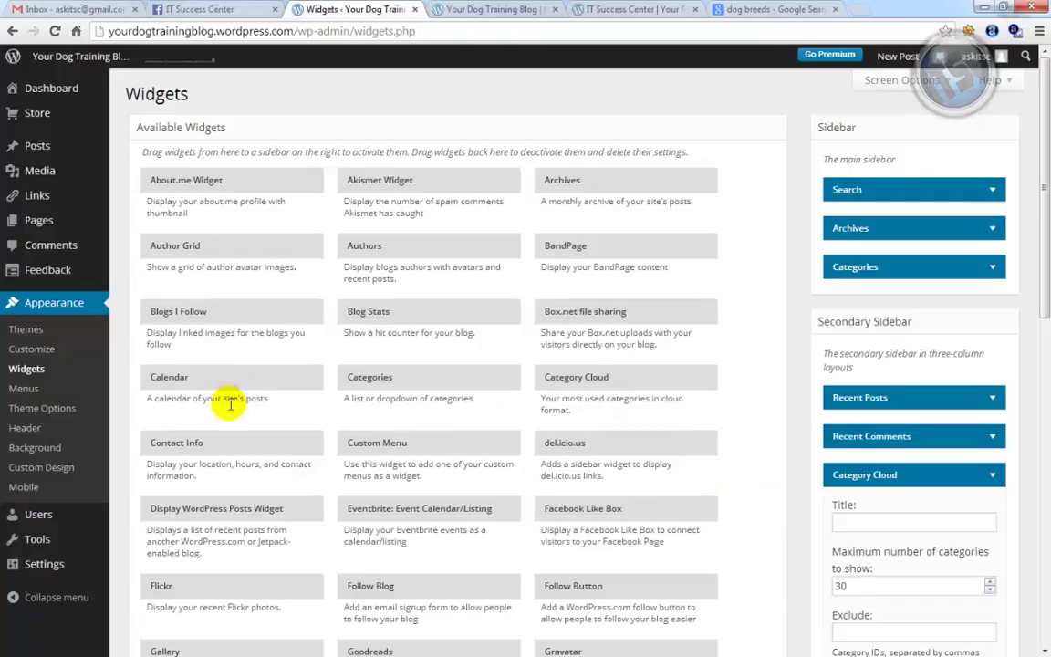
{"action": "scroll", "coordinate": [274, 547], "scroll_direction": "down", "scroll_amount": 3}
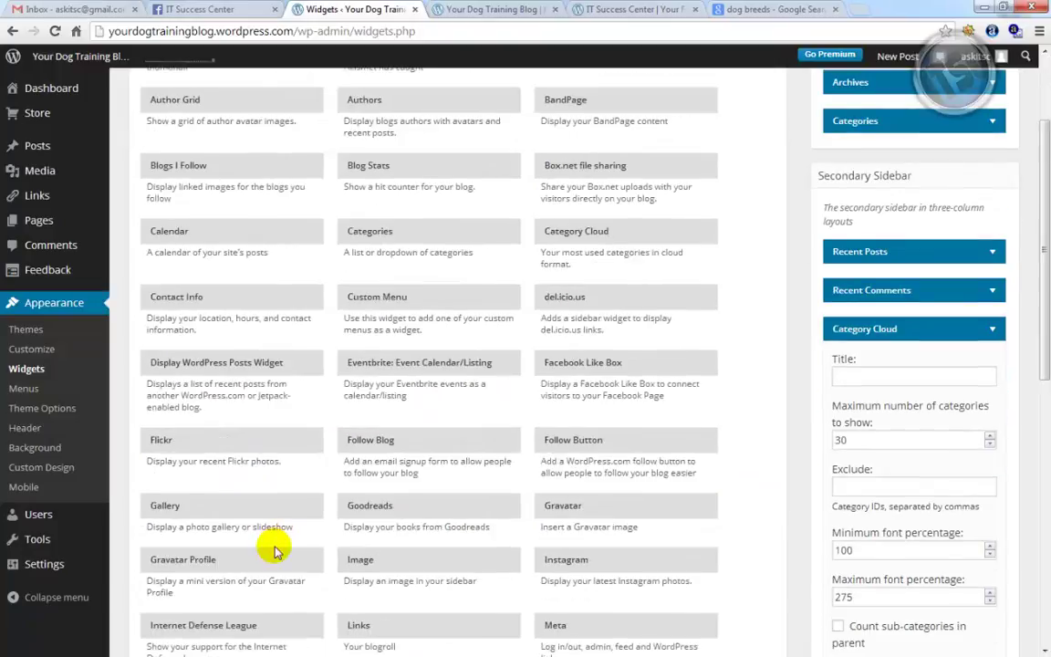
{"action": "scroll", "coordinate": [269, 567], "scroll_direction": "down", "scroll_amount": 5}
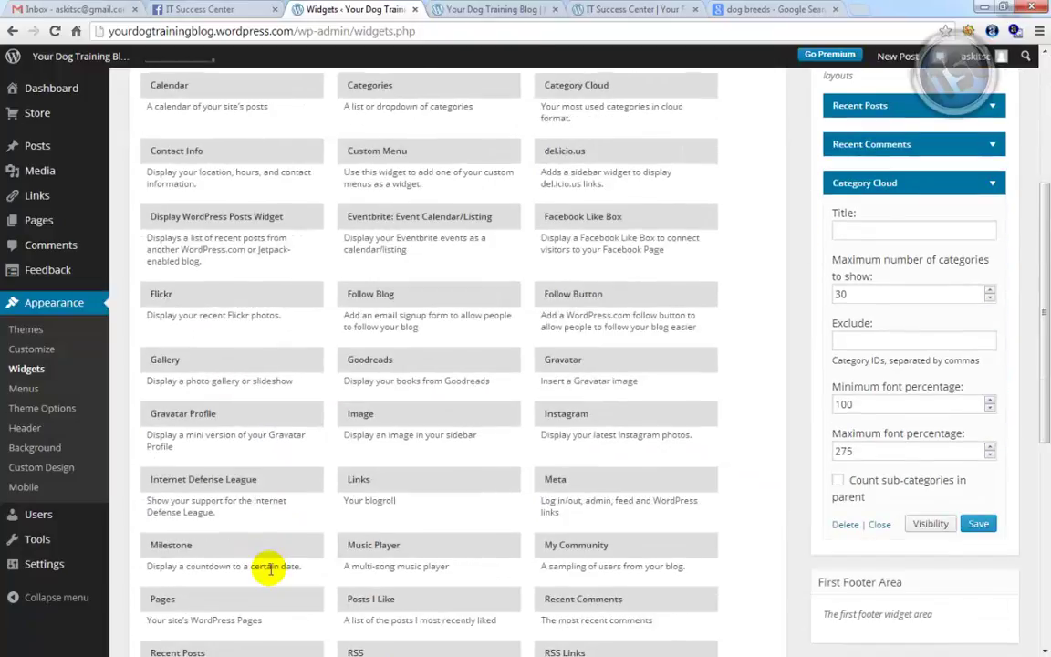
{"action": "scroll", "coordinate": [269, 569], "scroll_direction": "down", "scroll_amount": 2}
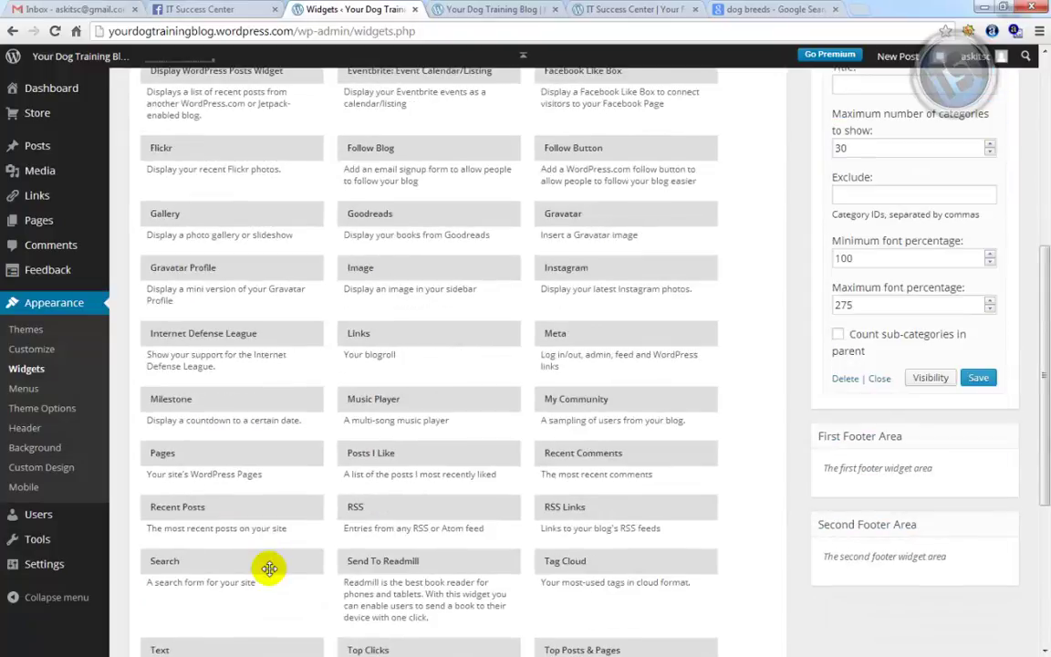
{"action": "scroll", "coordinate": [269, 567], "scroll_direction": "down", "scroll_amount": 2}
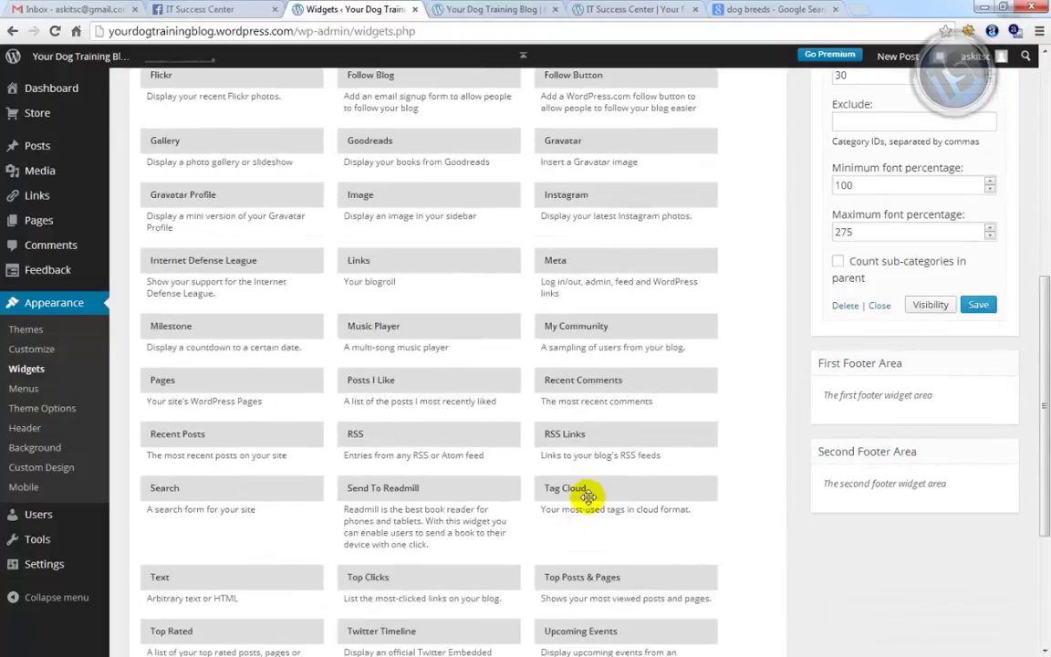
{"action": "scroll", "coordinate": [797, 483], "scroll_direction": "up", "scroll_amount": 2}
{"action": "scroll", "coordinate": [809, 467], "scroll_direction": "up", "scroll_amount": 3}
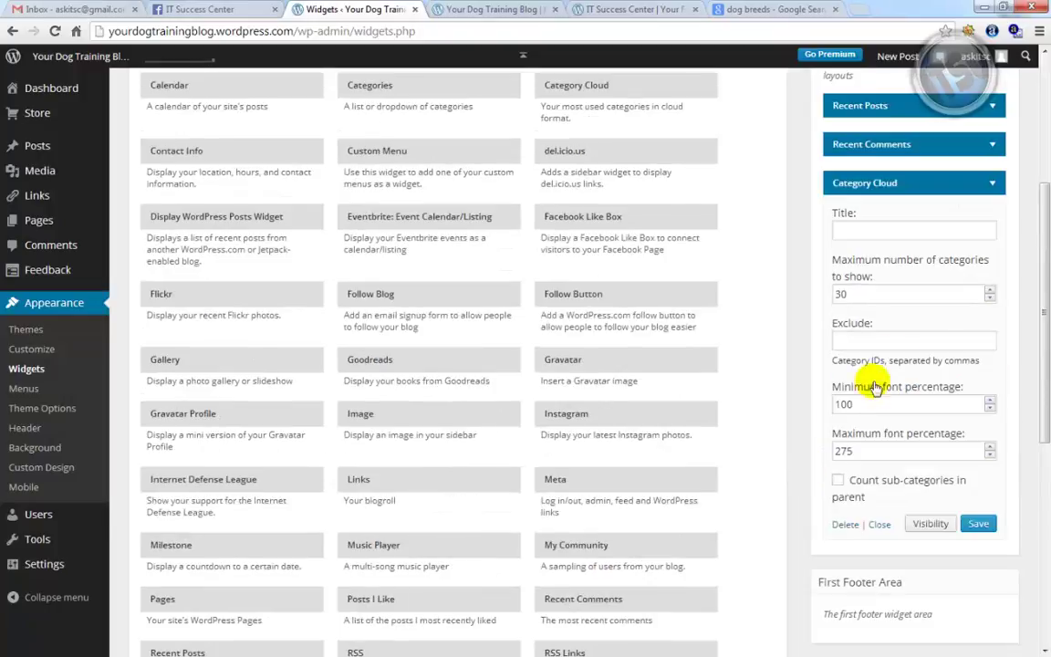
{"action": "left_click", "coordinate": [994, 190]}
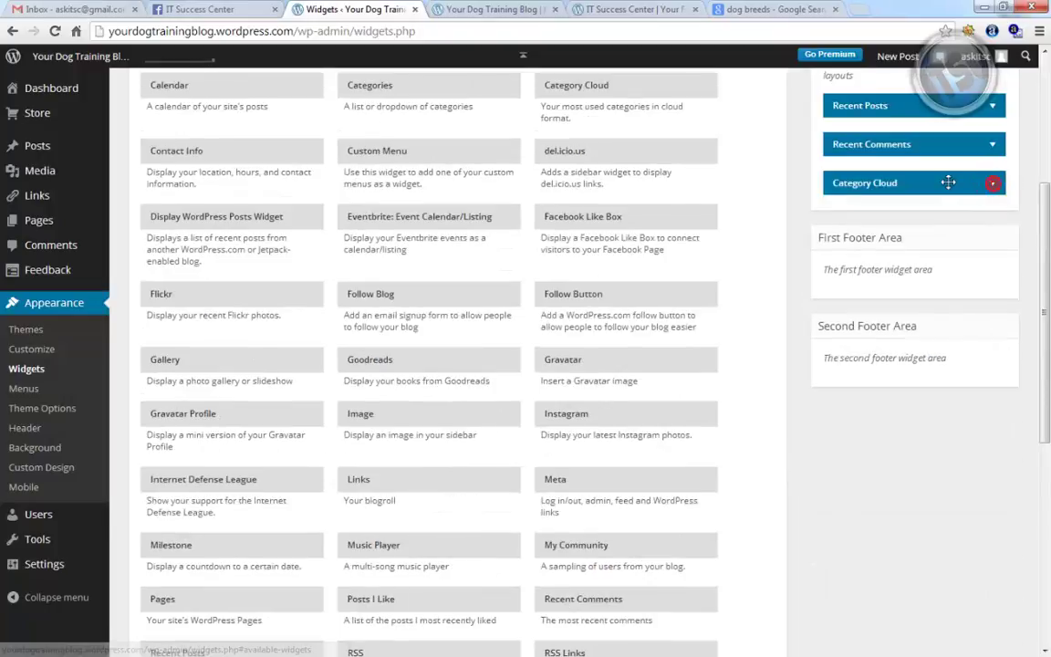
{"action": "left_click_drag", "start_coordinate": [948, 181], "coordinate": [706, 227]}
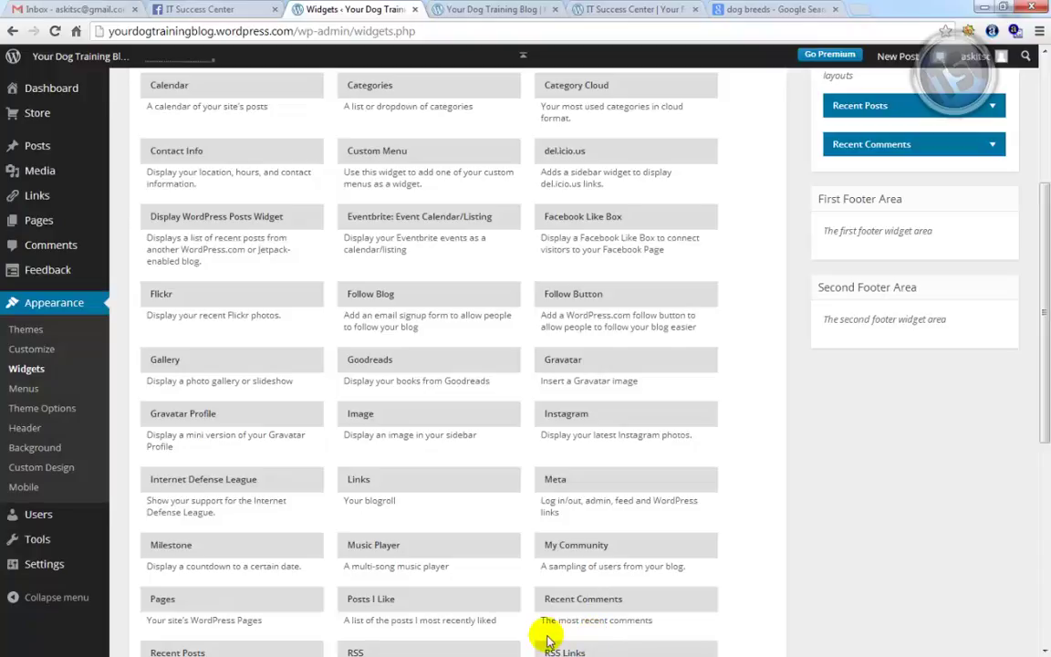
- Add the Tag Cloud widget below Recent Comments in the Secondary Sidebar, save it with the title Tags and collapse its settings
{"action": "scroll", "coordinate": [511, 634], "scroll_direction": "down", "scroll_amount": 1}
{"action": "left_click_drag", "start_coordinate": [580, 629], "coordinate": [871, 102]}
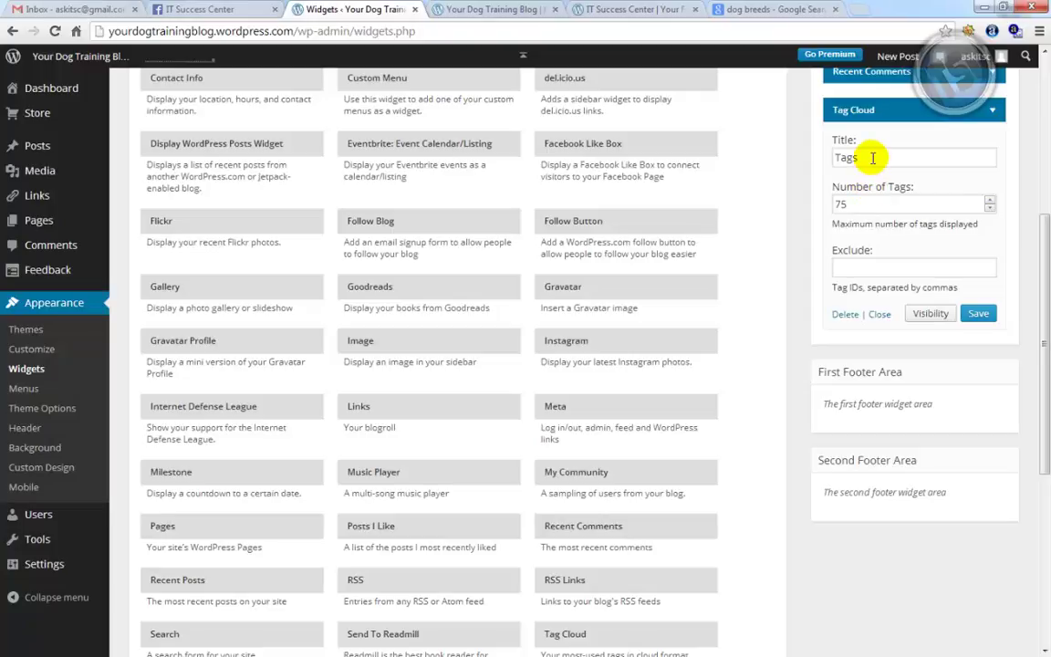
{"action": "left_click", "coordinate": [979, 313]}
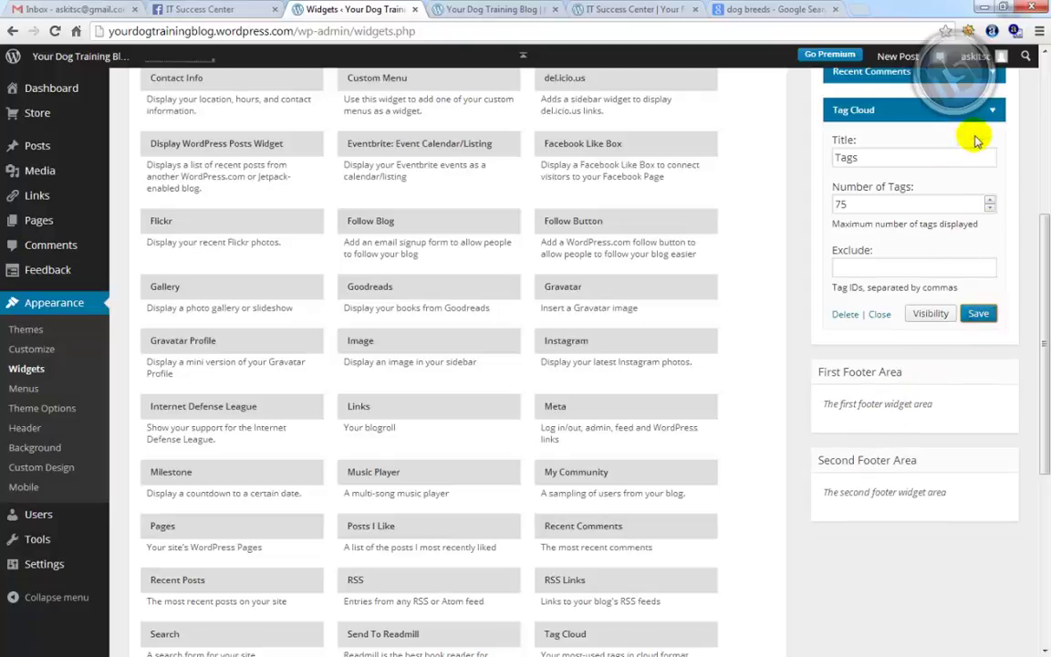
{"action": "left_click", "coordinate": [996, 111]}
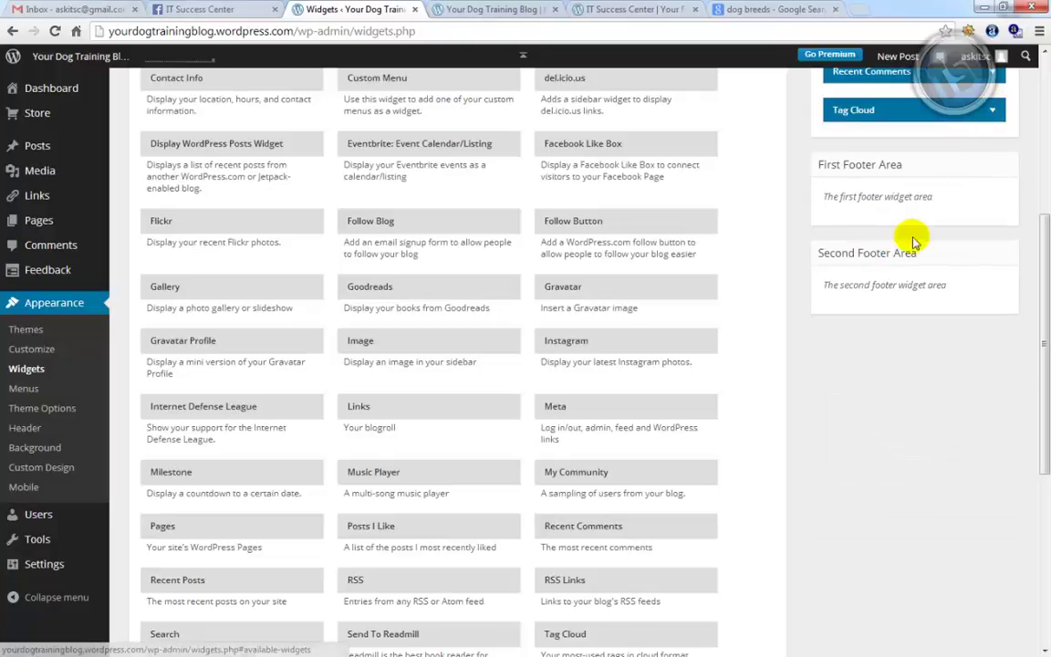
{"action": "scroll", "coordinate": [669, 474], "scroll_direction": "down", "scroll_amount": 1}
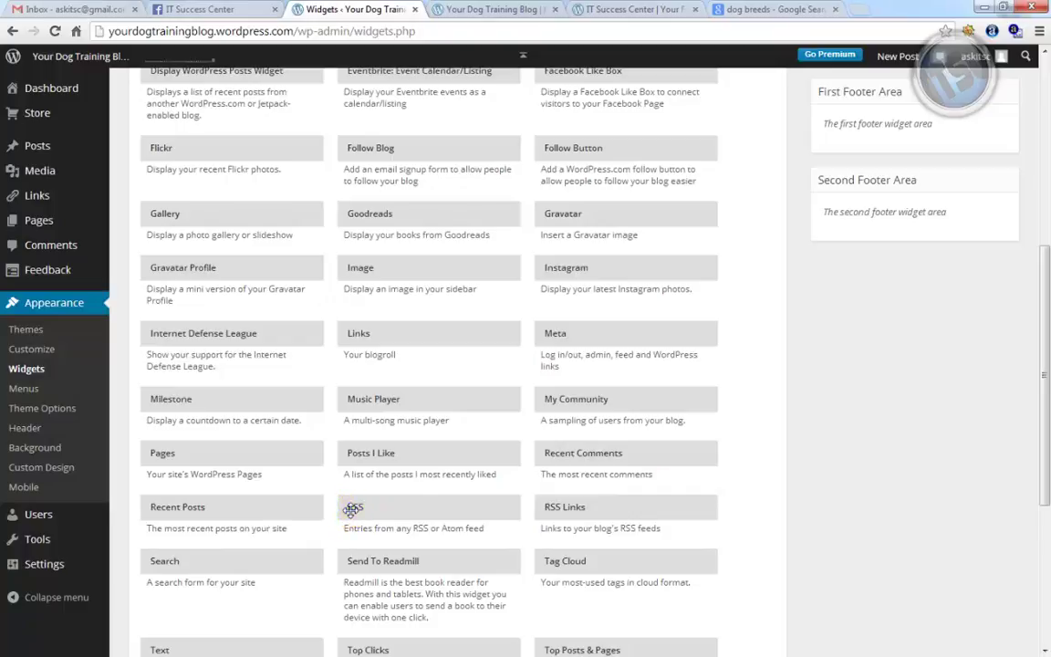
{"action": "left_click_drag", "start_coordinate": [351, 509], "coordinate": [838, 220]}
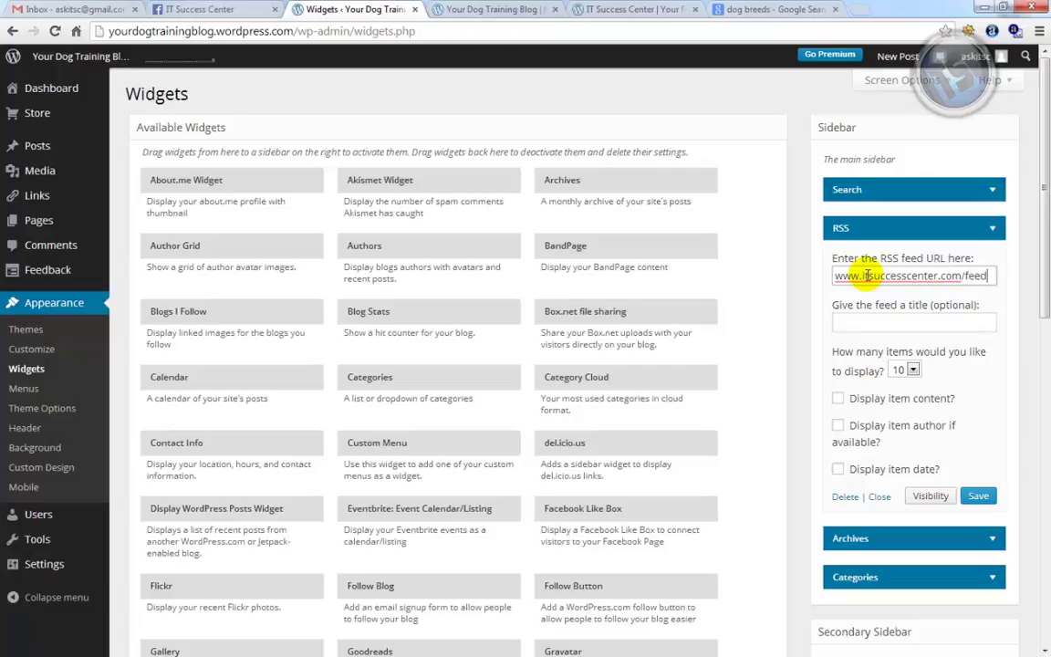
{"action": "type", "text": "/"}
{"action": "key", "text": "Tab"}
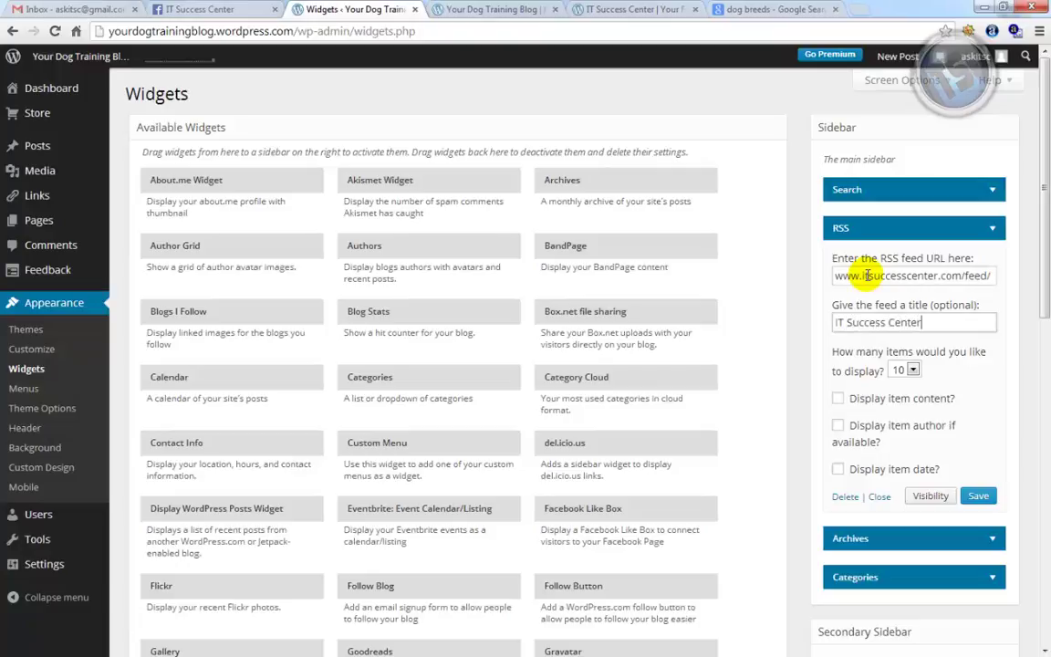
- Set the RSS widget to display 5 items with item content, save it and collapse its settings
{"action": "left_click", "coordinate": [910, 370]}
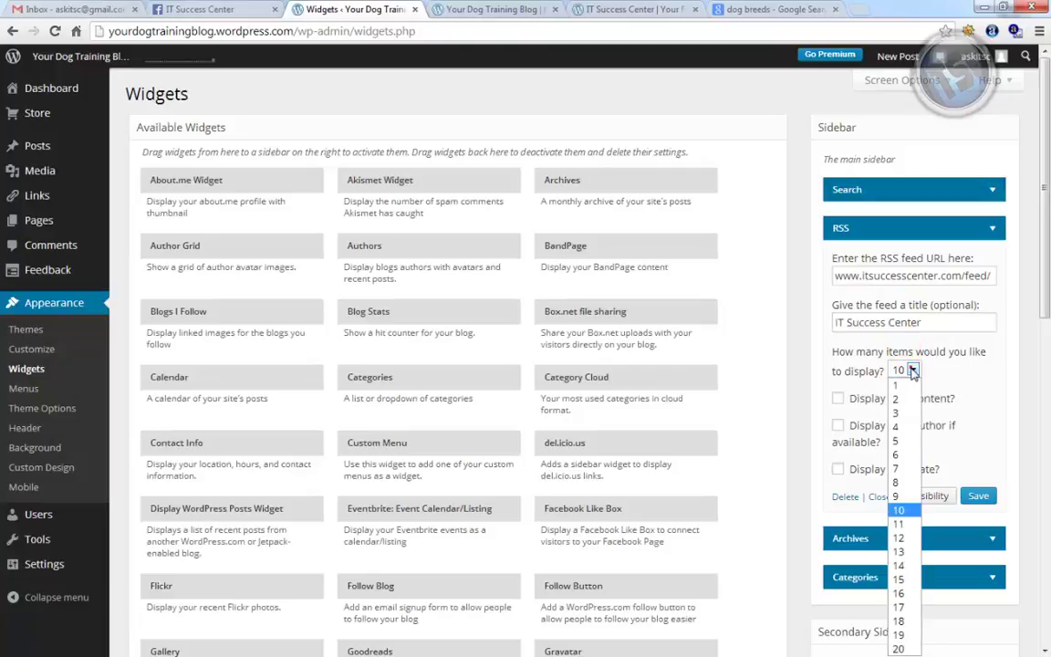
{"action": "left_click", "coordinate": [899, 441]}
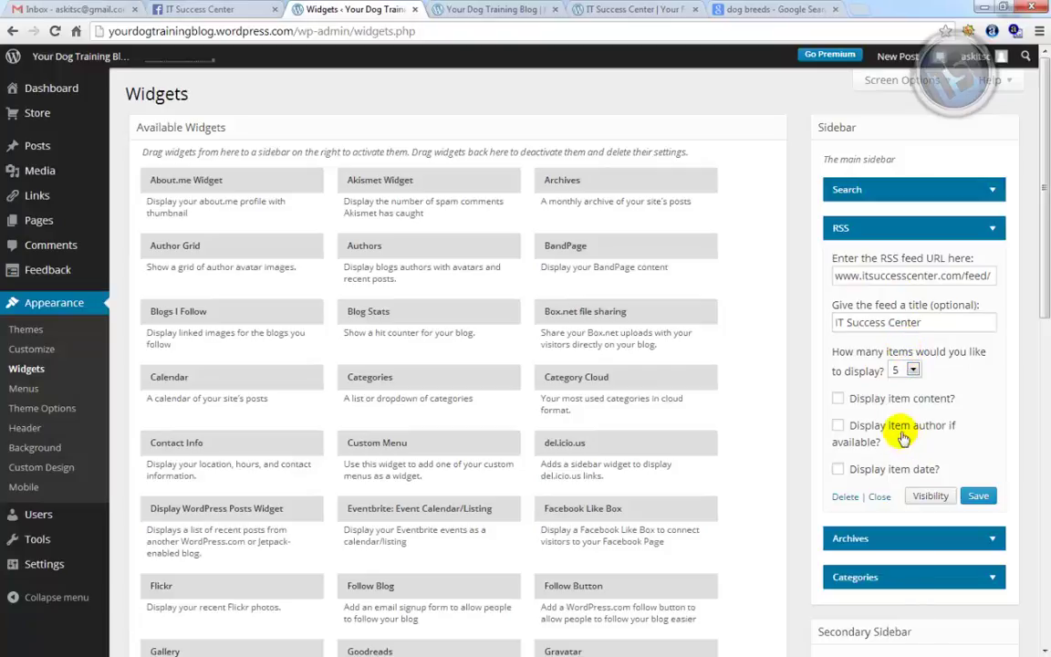
{"action": "left_click", "coordinate": [838, 398]}
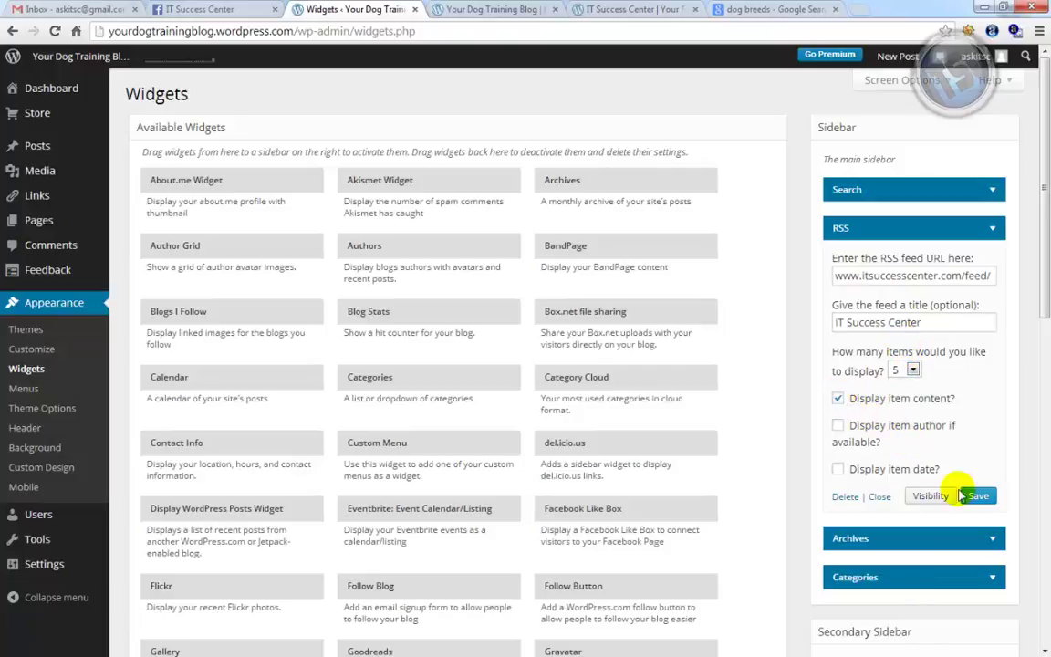
{"action": "left_click", "coordinate": [963, 495]}
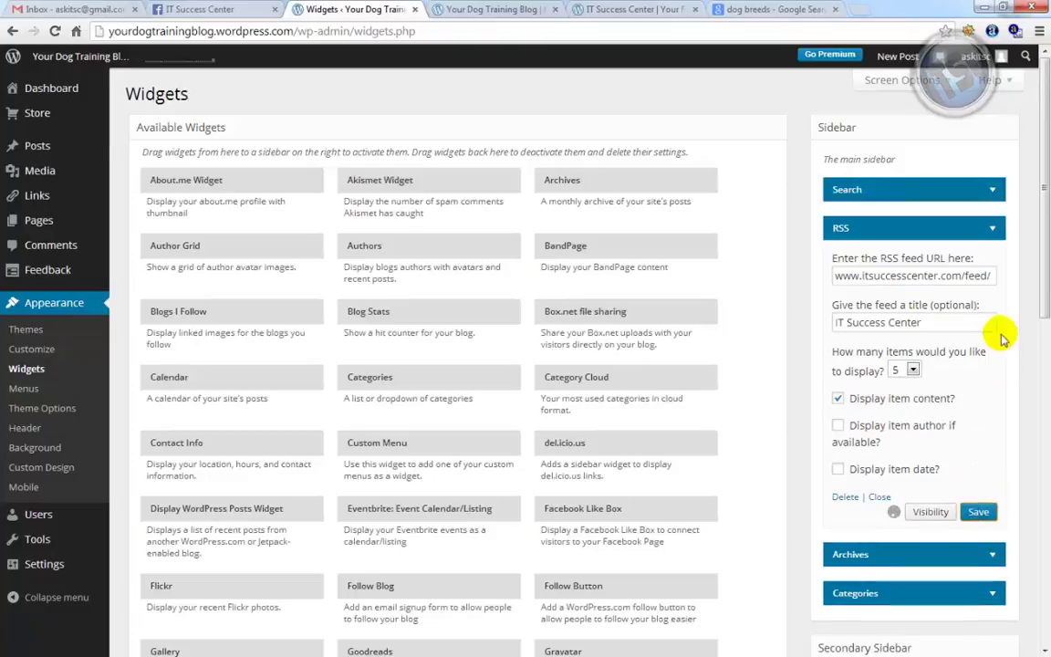
{"action": "left_click", "coordinate": [990, 228]}
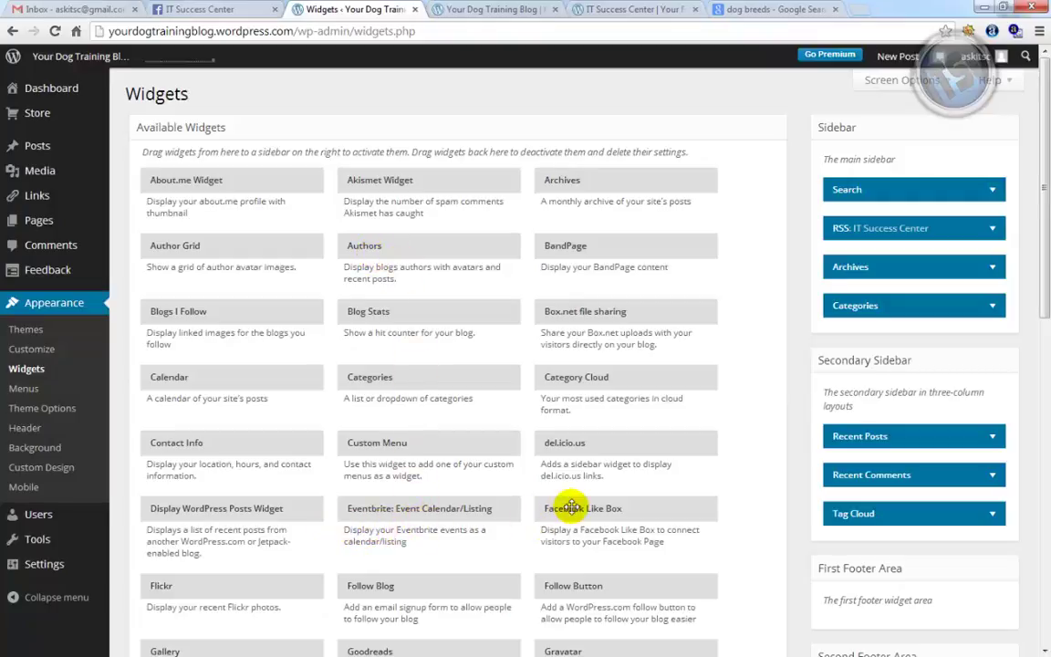
{"action": "left_click_drag", "start_coordinate": [573, 508], "coordinate": [861, 432]}
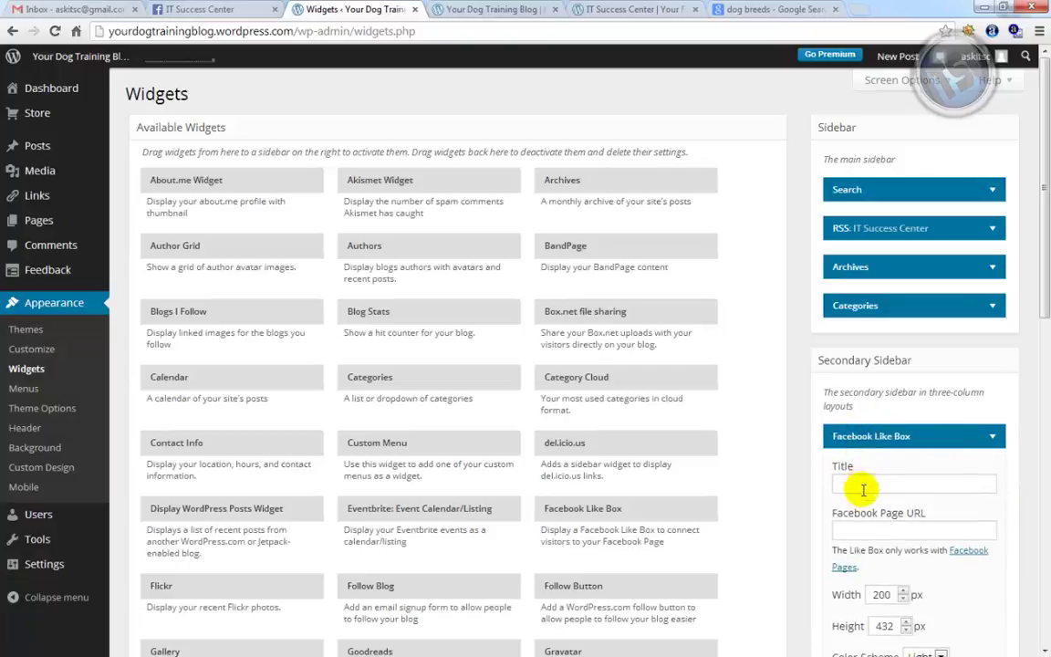
{"action": "left_click", "coordinate": [212, 11]}
{"action": "left_click", "coordinate": [304, 32]}
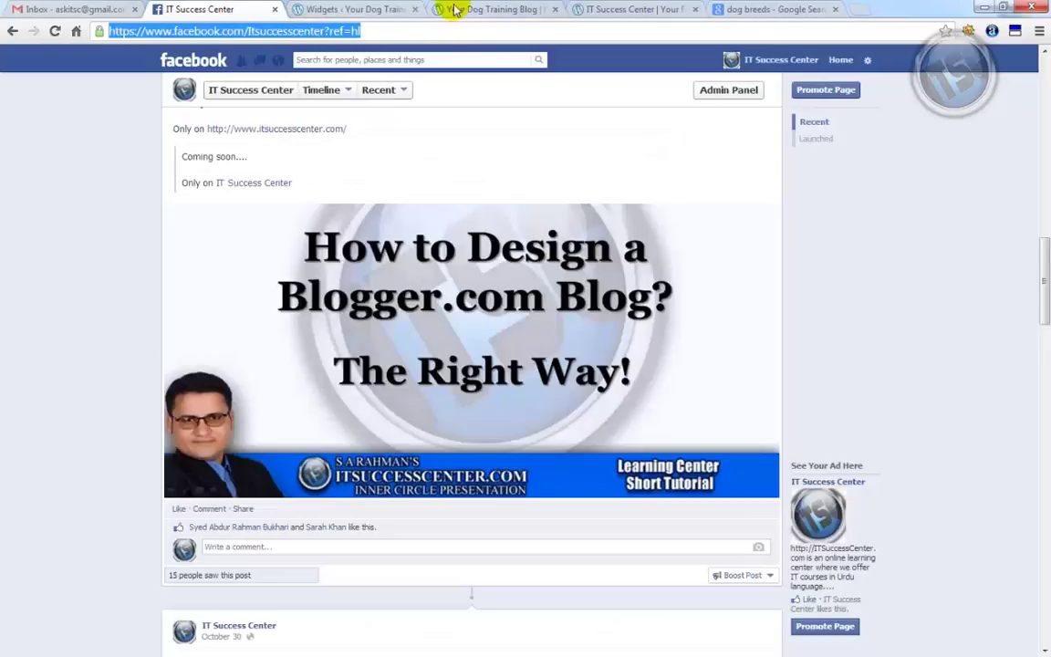
{"action": "left_click", "coordinate": [360, 9]}
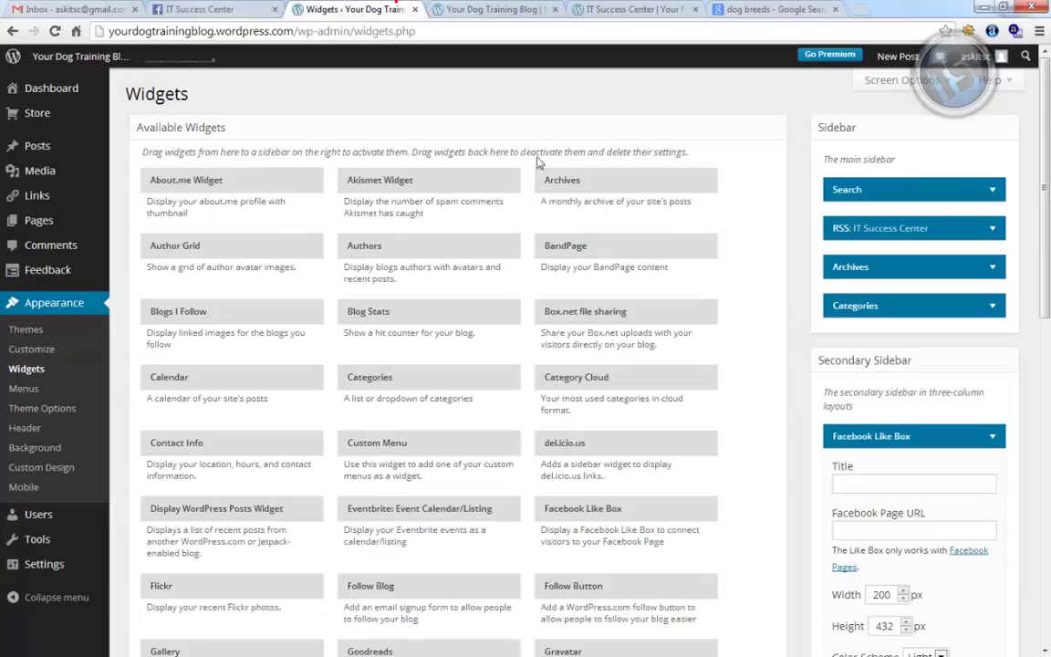
{"action": "left_click", "coordinate": [870, 530]}
{"action": "type", "text": "https://www.facebook.com/itsuccesscenter?ref=hl"}
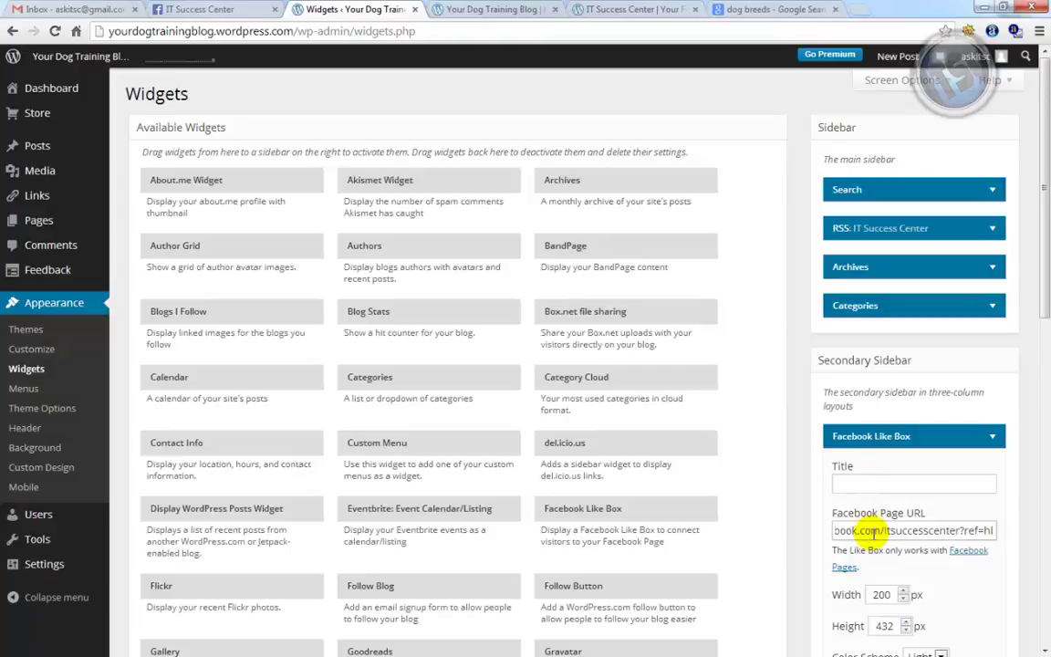
{"action": "key", "text": "BackSpace"}
{"action": "key", "text": "BackSpace"}
{"action": "key", "text": "BackSpace"}
{"action": "key", "text": "BackSpace"}
{"action": "key", "text": "BackSpace"}
{"action": "key", "text": "BackSpace"}
{"action": "key", "text": "BackSpace"}
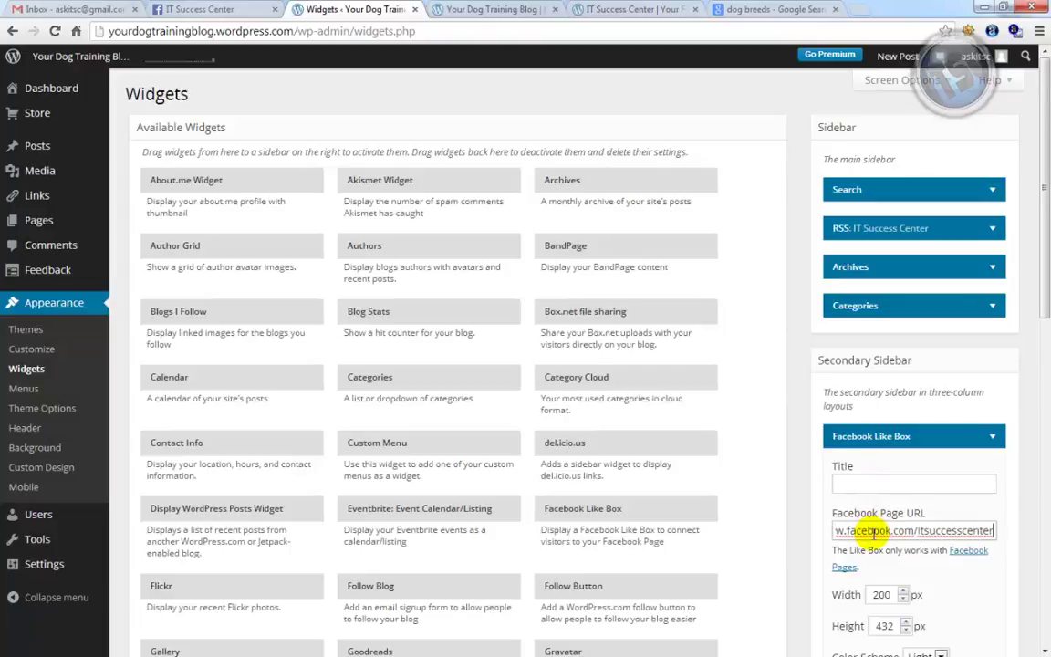
- Title the Facebook Like Box IT Success Center, review its size and display options, and save the widget
{"action": "left_click", "coordinate": [869, 483]}
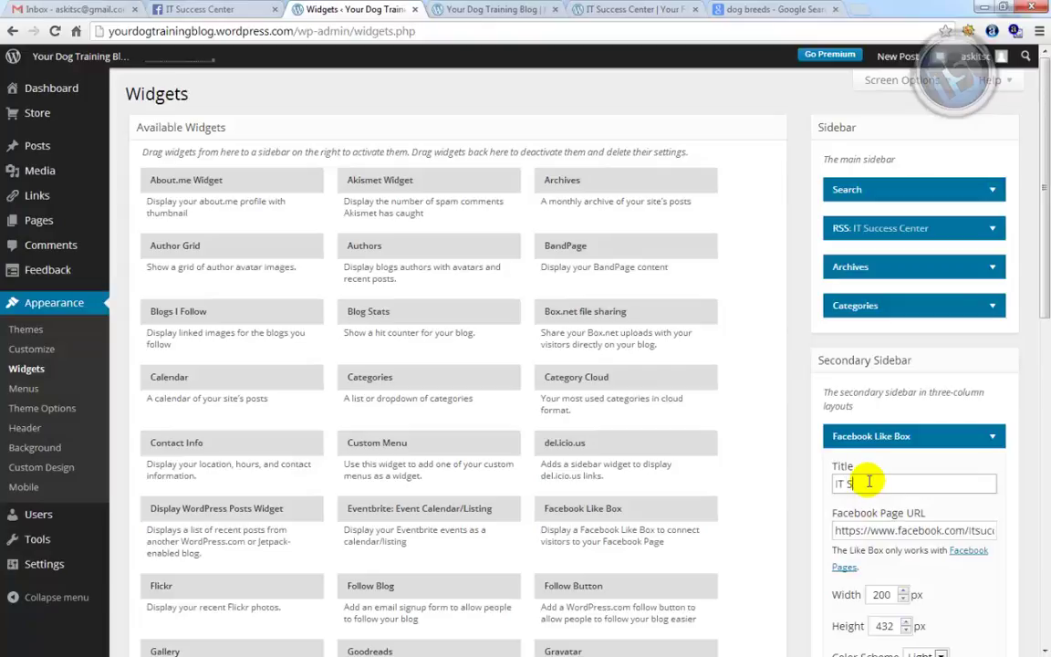
{"action": "type", "text": "IT Success Center"}
{"action": "scroll", "coordinate": [868, 484], "scroll_direction": "down", "scroll_amount": 2}
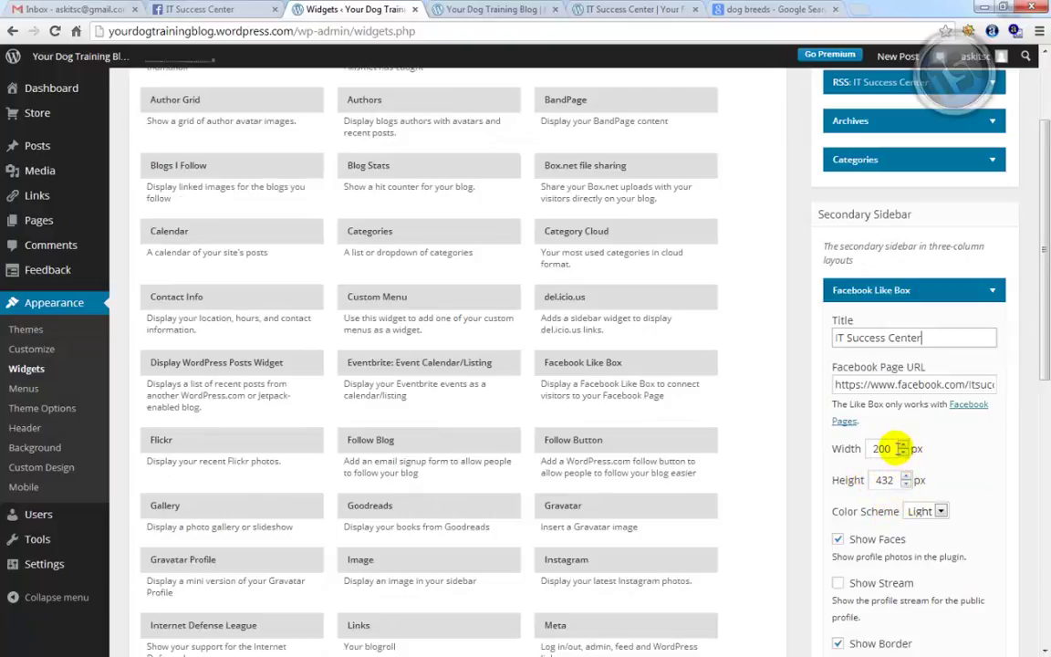
{"action": "left_click", "coordinate": [889, 447]}
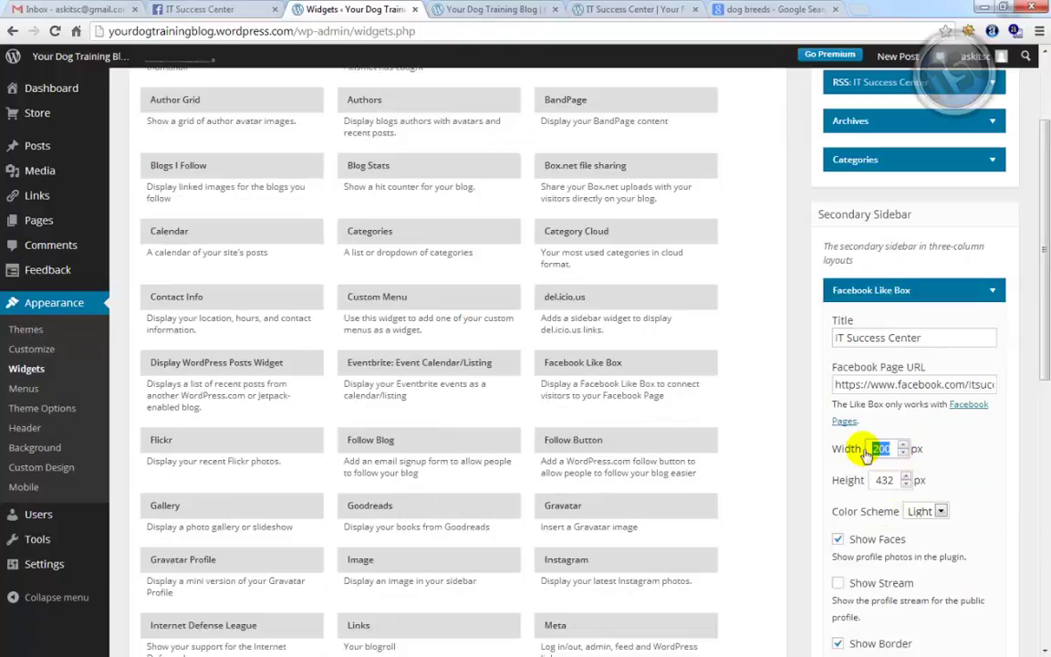
{"action": "left_click", "coordinate": [881, 448]}
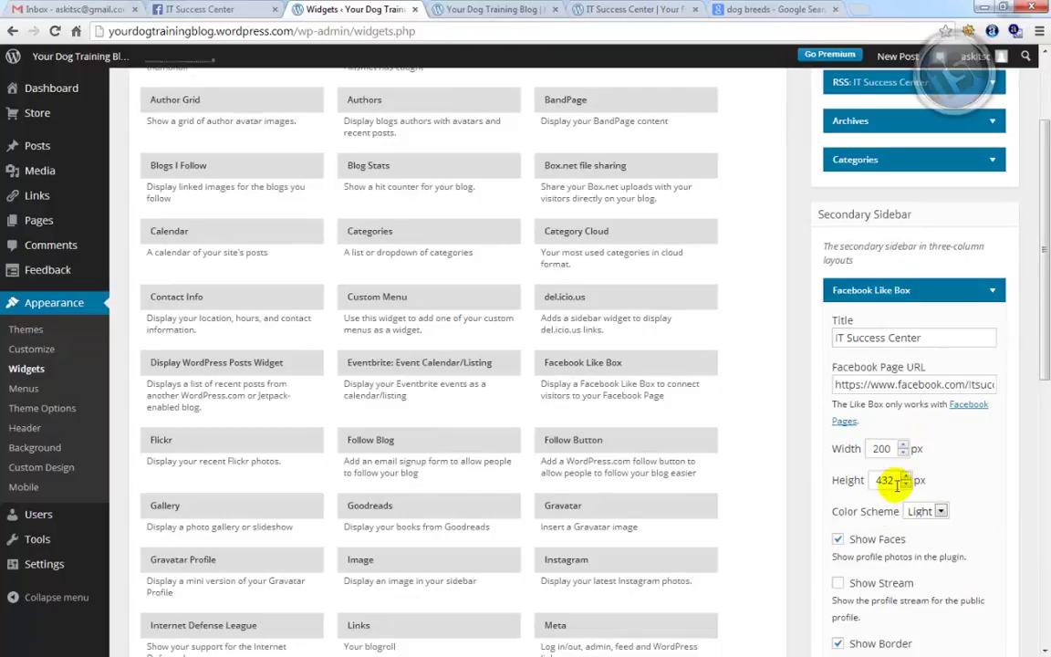
{"action": "scroll", "coordinate": [957, 521], "scroll_direction": "down", "scroll_amount": 1}
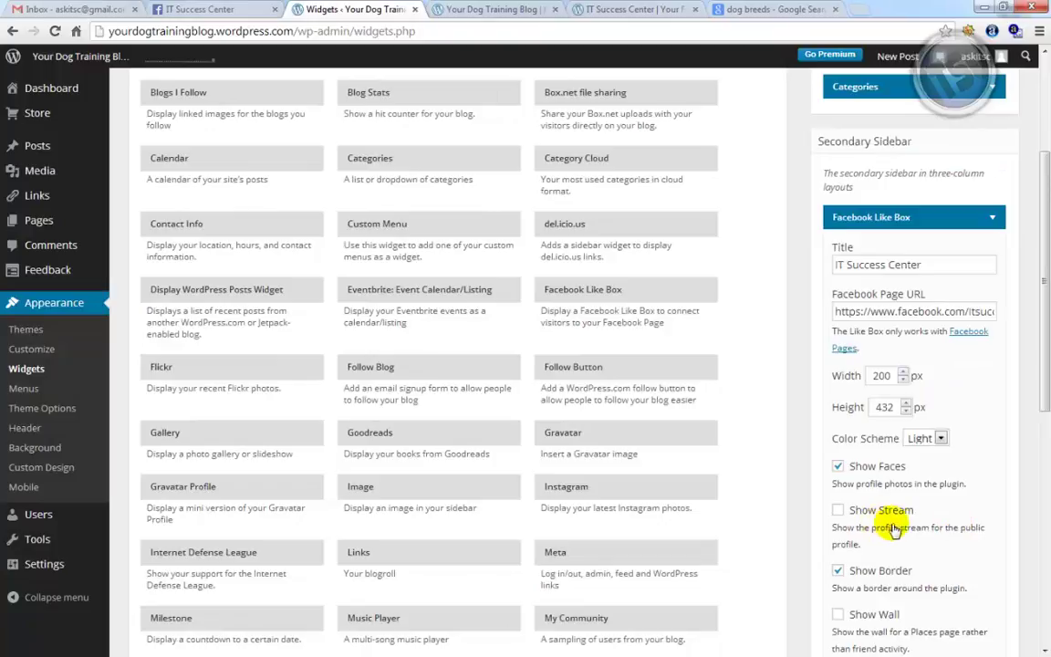
{"action": "scroll", "coordinate": [853, 524], "scroll_direction": "down", "scroll_amount": 1}
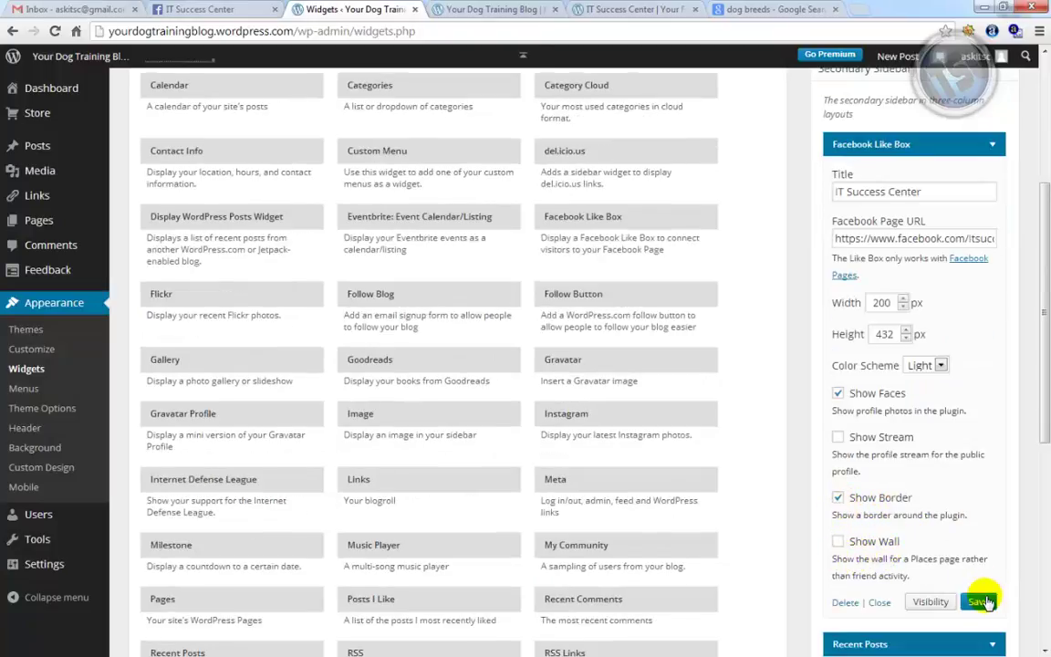
{"action": "left_click", "coordinate": [979, 602]}
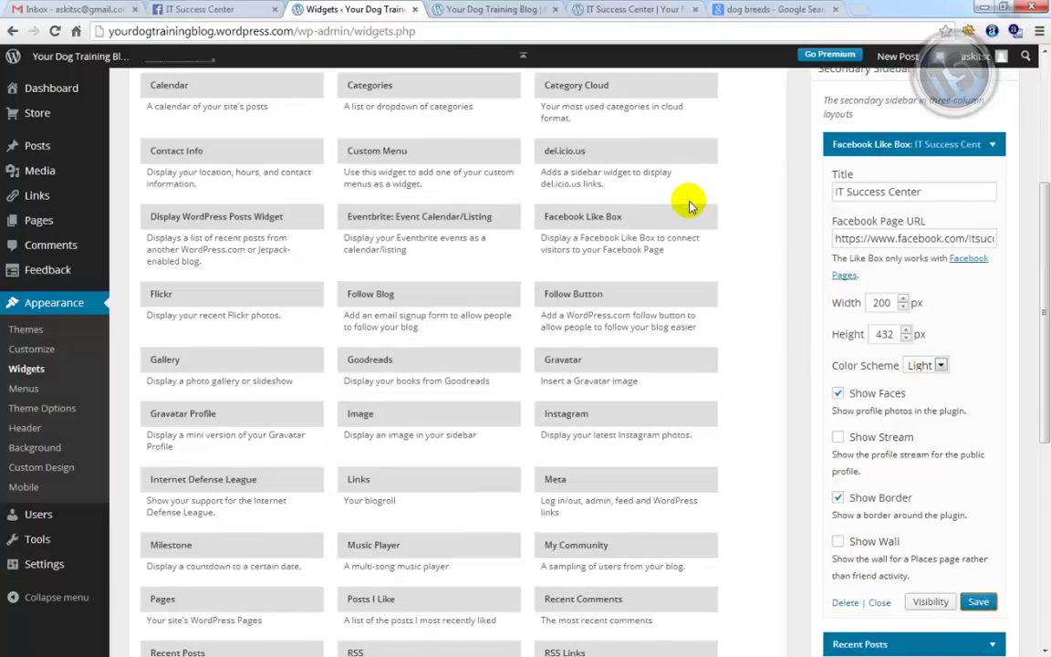
- Reload the live dog training blog and examine the RSS feed, Facebook Like Box and tag cloud in its sidebars
{"action": "left_click", "coordinate": [447, 9]}
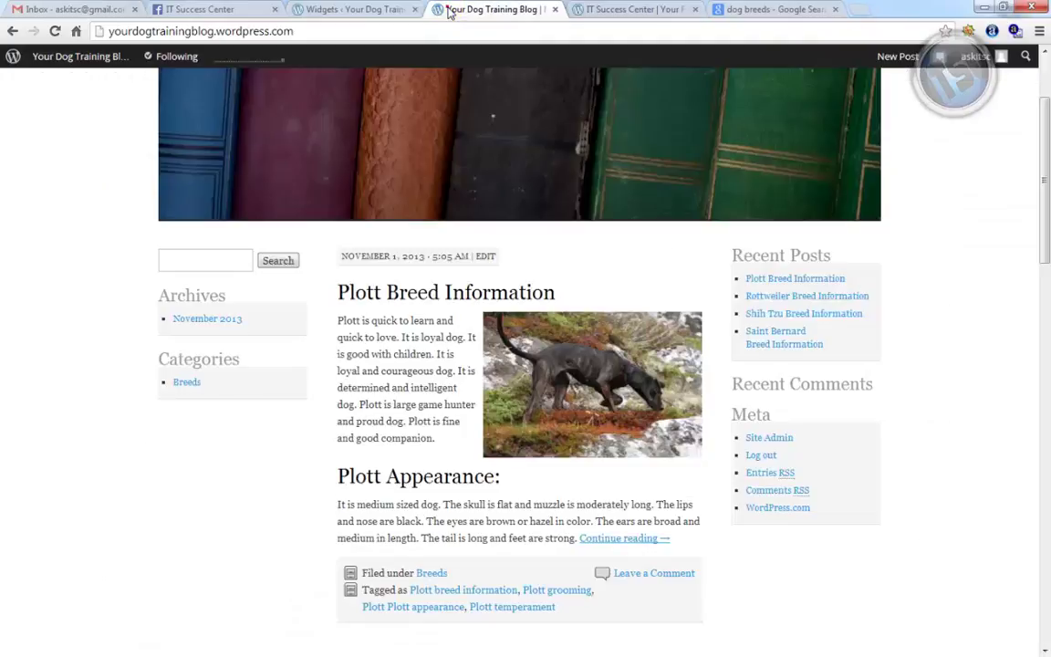
{"action": "left_click", "coordinate": [55, 32]}
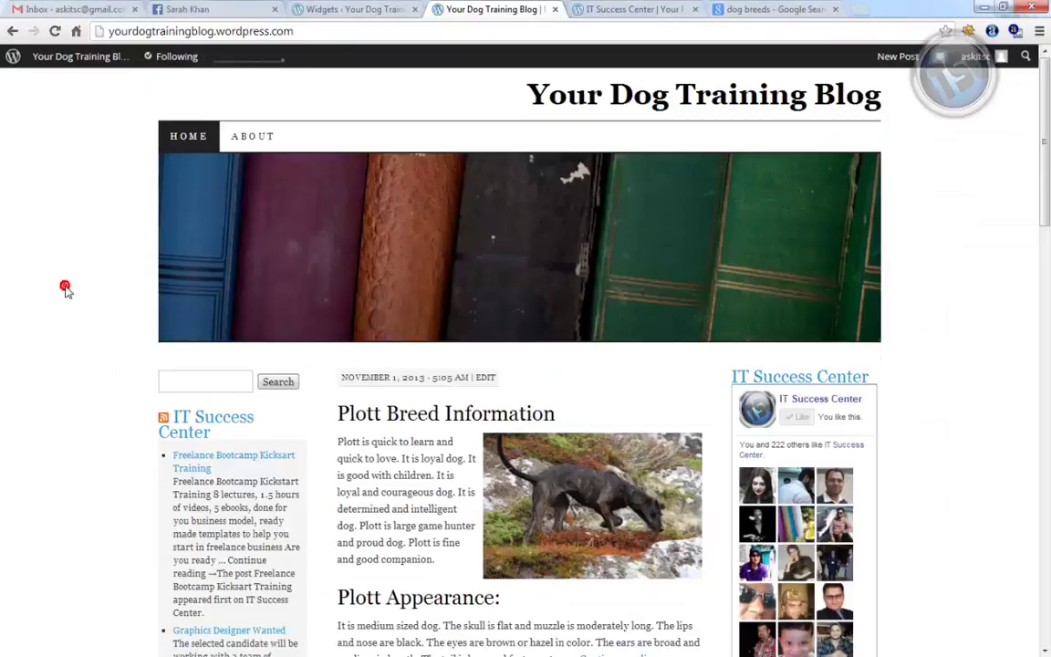
{"action": "scroll", "coordinate": [64, 290], "scroll_direction": "down", "scroll_amount": 1}
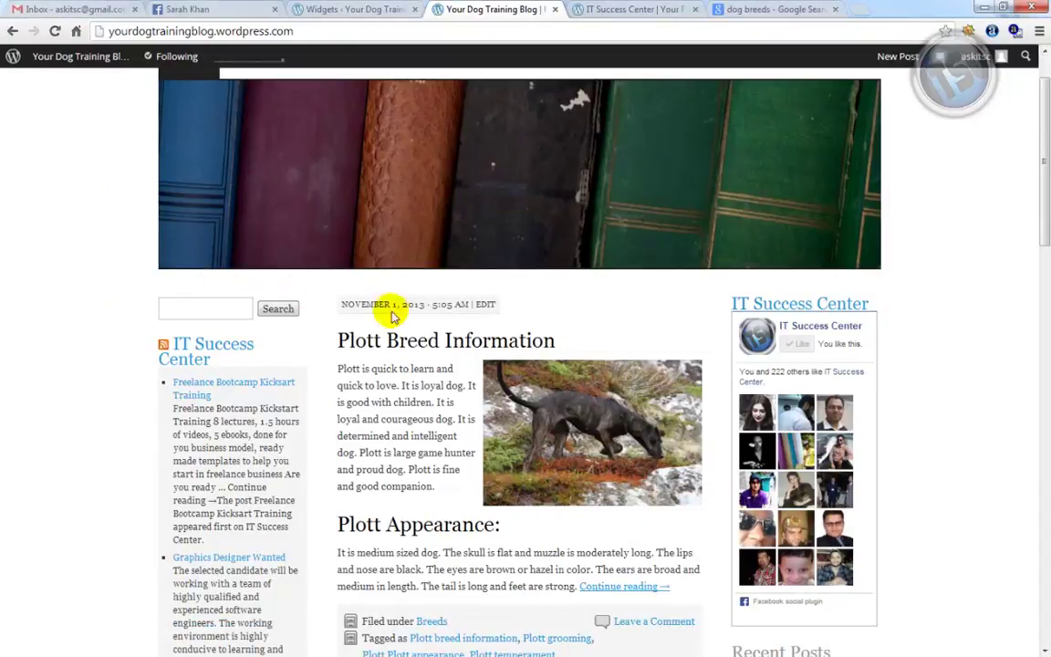
{"action": "scroll", "coordinate": [397, 318], "scroll_direction": "down", "scroll_amount": 1}
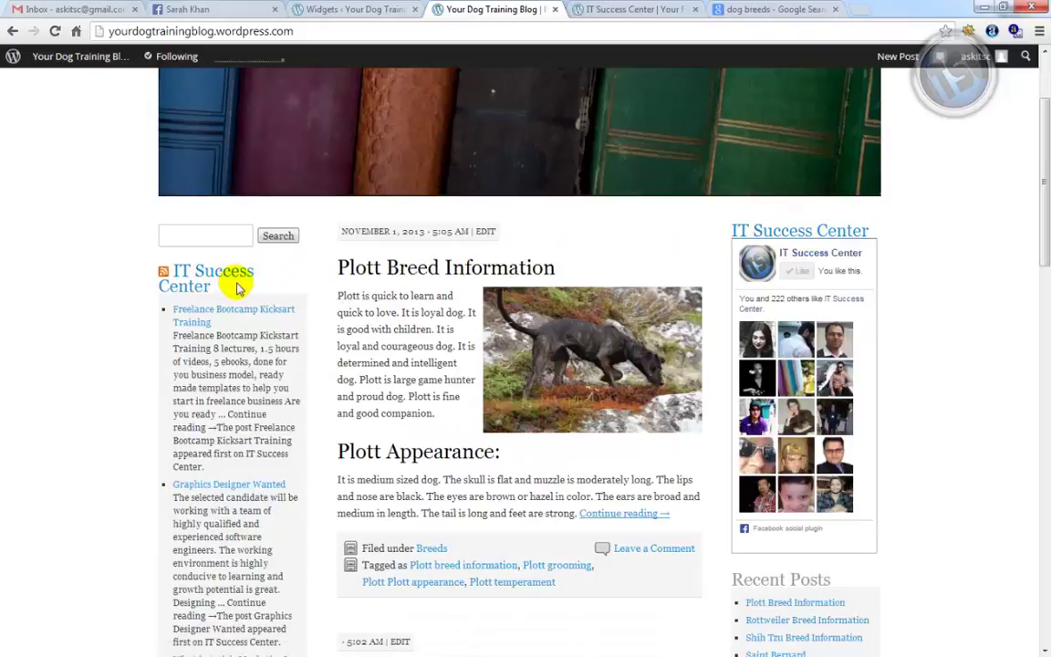
{"action": "scroll", "coordinate": [236, 286], "scroll_direction": "down", "scroll_amount": 1}
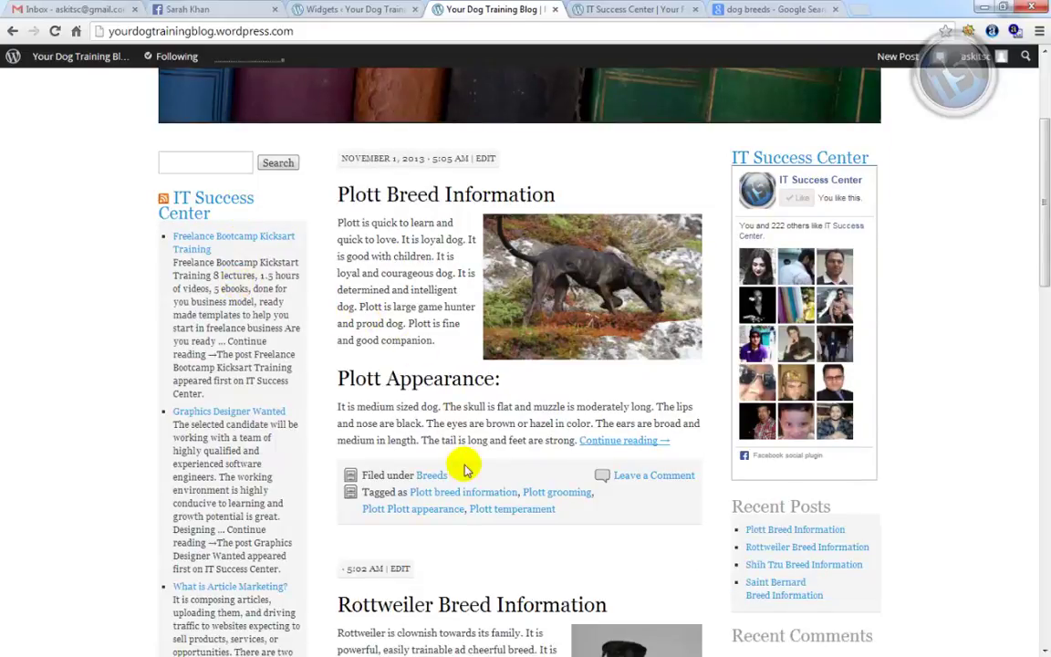
{"action": "scroll", "coordinate": [464, 467], "scroll_direction": "down", "scroll_amount": 1}
{"action": "scroll", "coordinate": [463, 467], "scroll_direction": "down", "scroll_amount": 1}
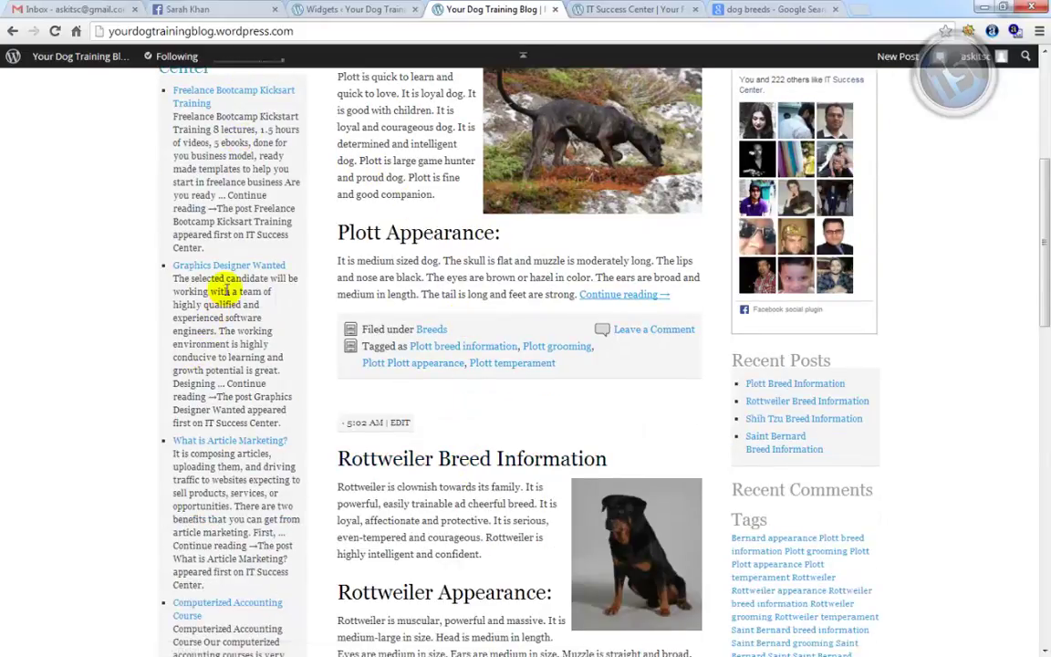
{"action": "scroll", "coordinate": [225, 176], "scroll_direction": "up", "scroll_amount": 2}
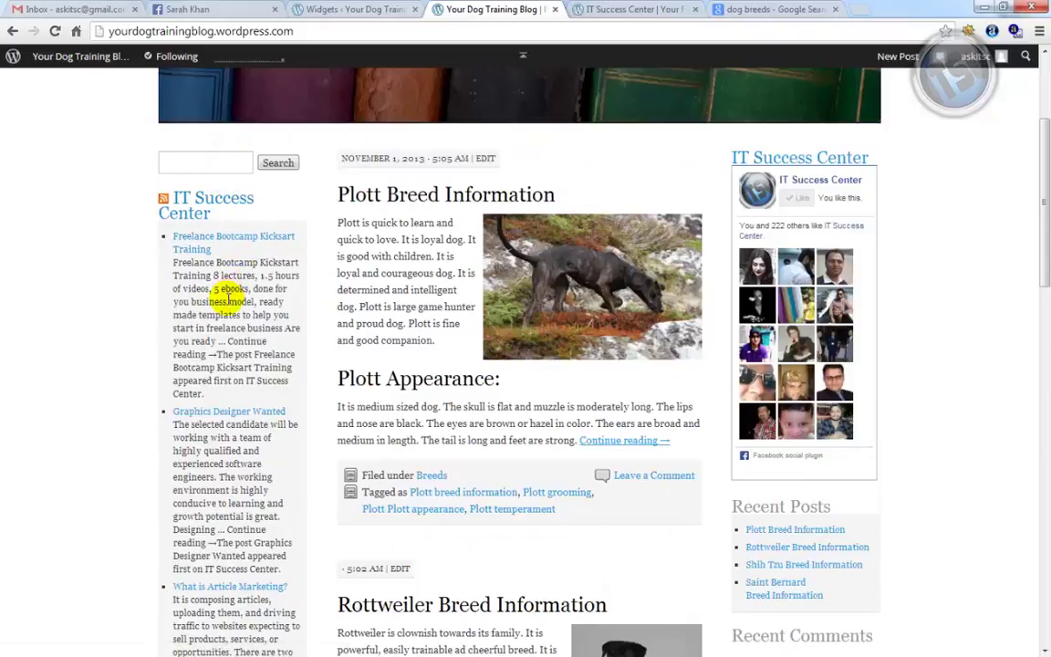
{"action": "scroll", "coordinate": [228, 296], "scroll_direction": "down", "scroll_amount": 2}
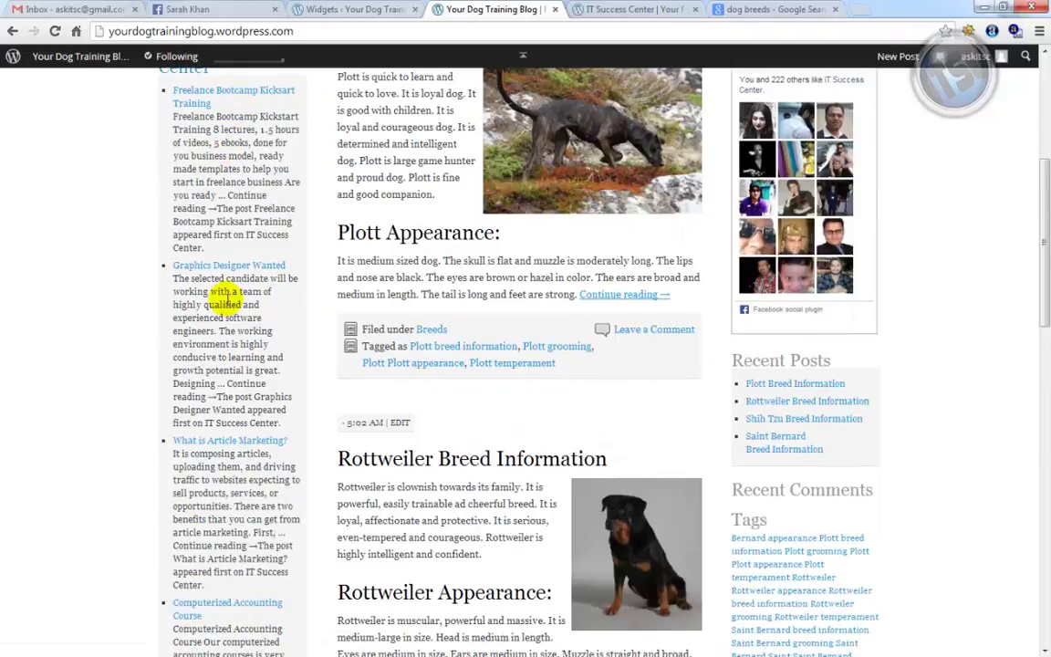
{"action": "scroll", "coordinate": [225, 297], "scroll_direction": "down", "scroll_amount": 2}
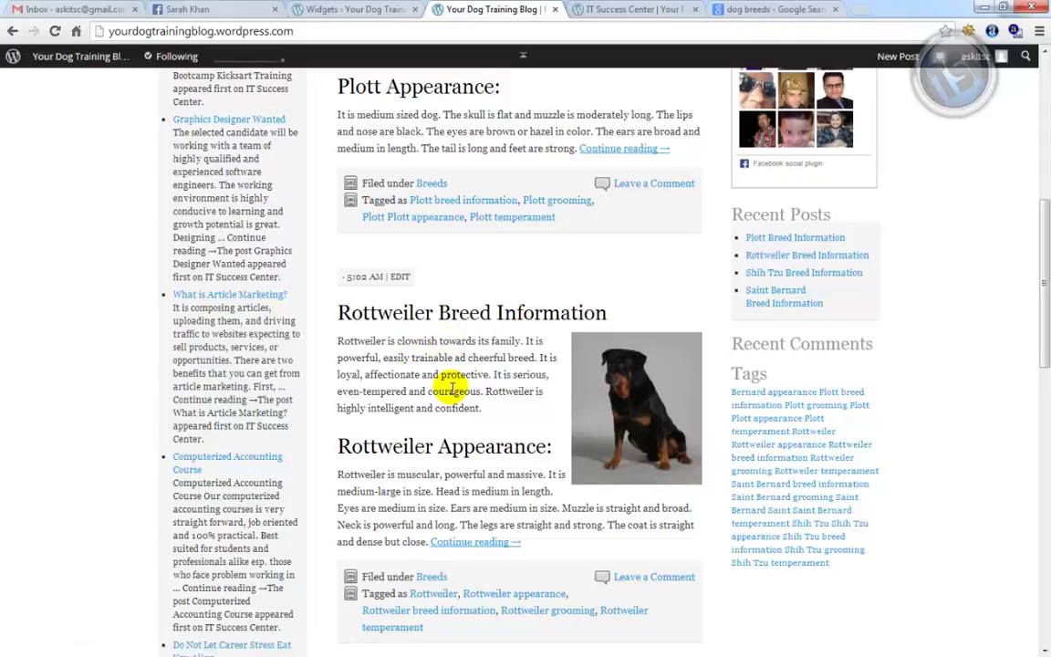
{"action": "scroll", "coordinate": [451, 388], "scroll_direction": "up", "scroll_amount": 5}
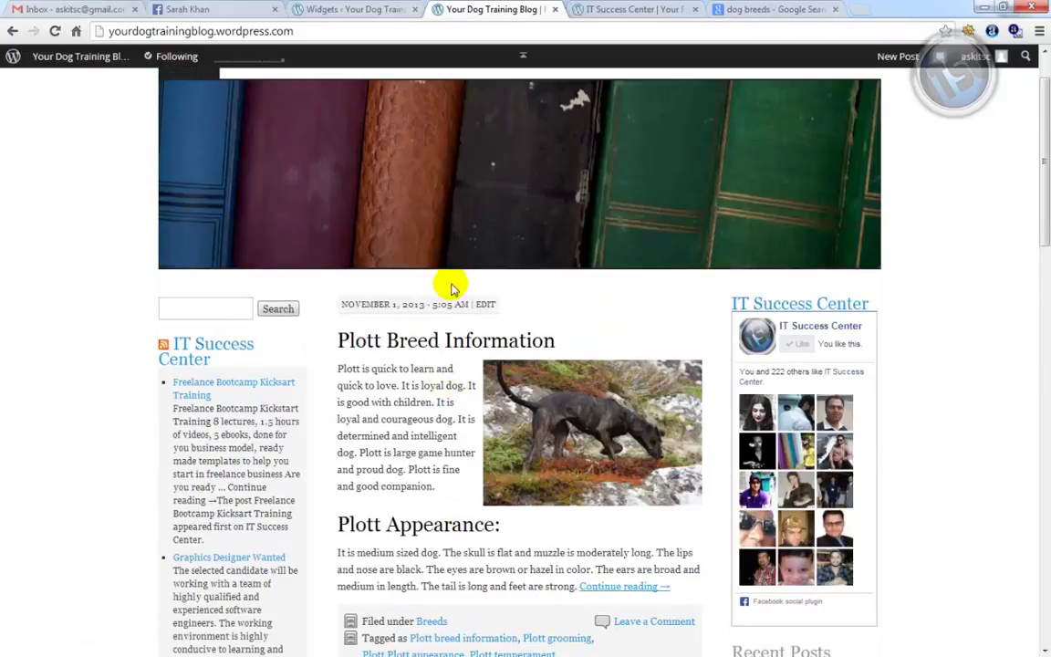
- Compare the Facebook Like Box title on the Widgets page with its heading on the live blog, ending on the Widgets page
{"action": "left_click", "coordinate": [366, 11]}
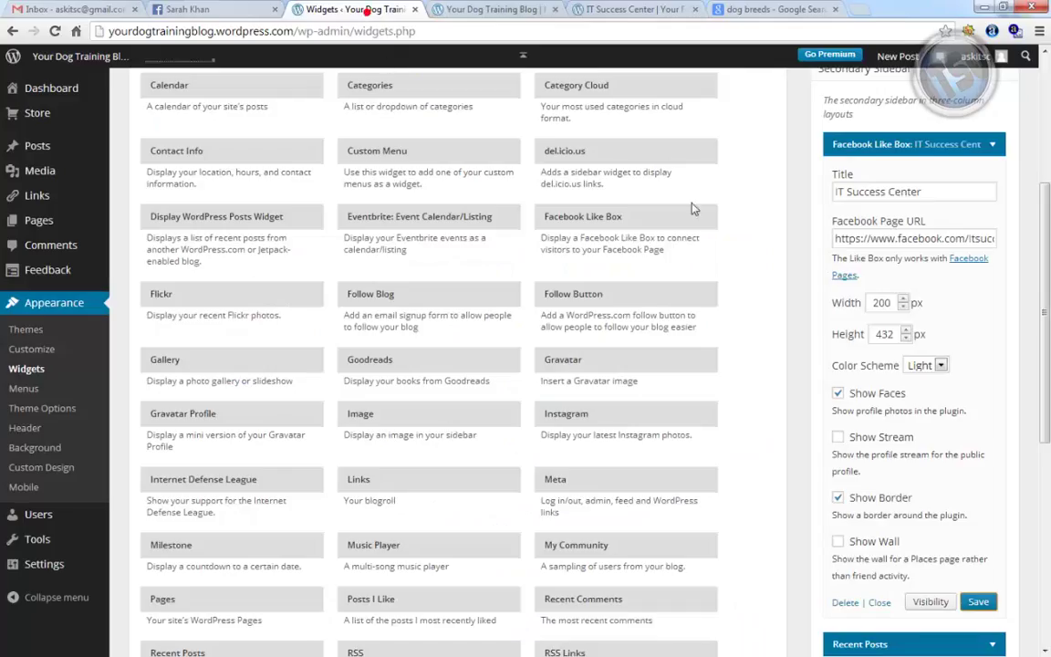
{"action": "left_click", "coordinate": [916, 193]}
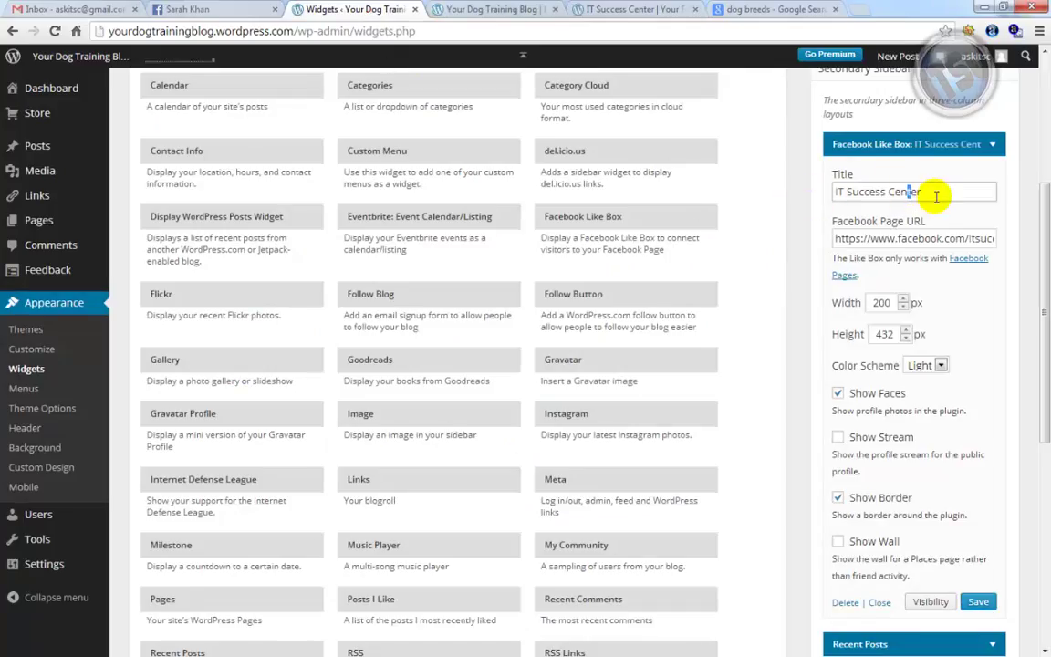
{"action": "scroll", "coordinate": [912, 193], "scroll_direction": "up", "scroll_amount": 1}
{"action": "left_click", "coordinate": [474, 9]}
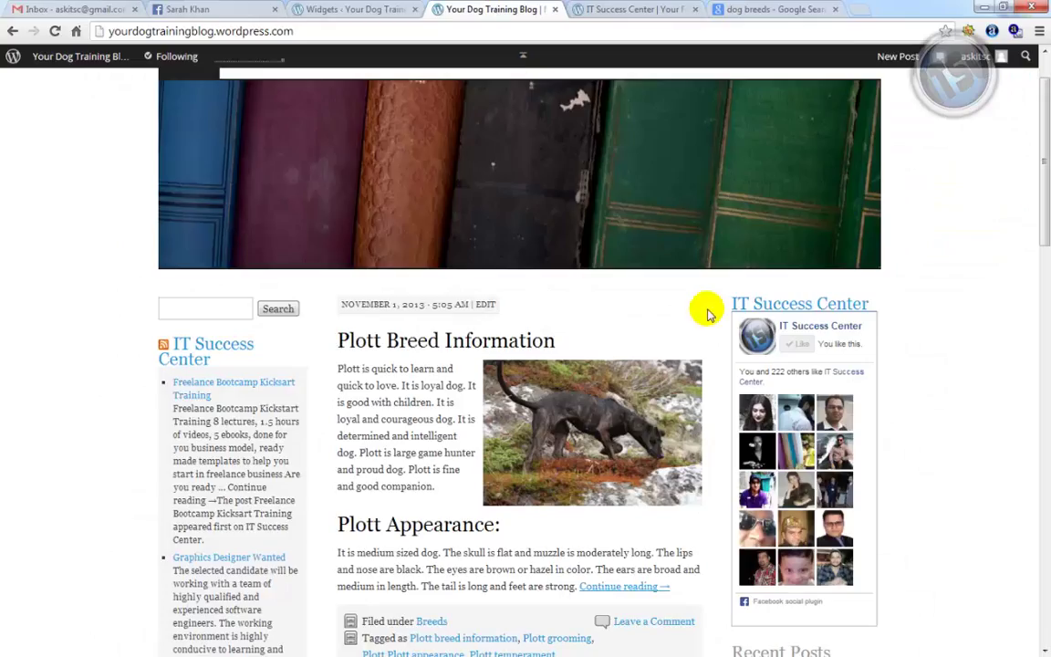
{"action": "left_click", "coordinate": [309, 9]}
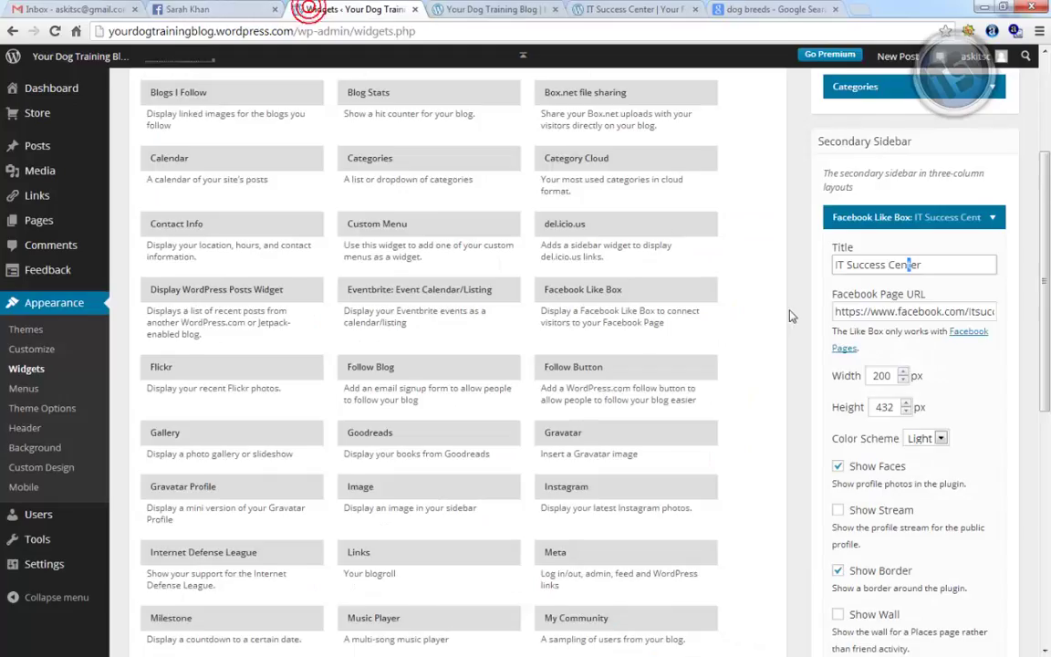
{"action": "scroll", "coordinate": [792, 315], "scroll_direction": "up", "scroll_amount": 3}
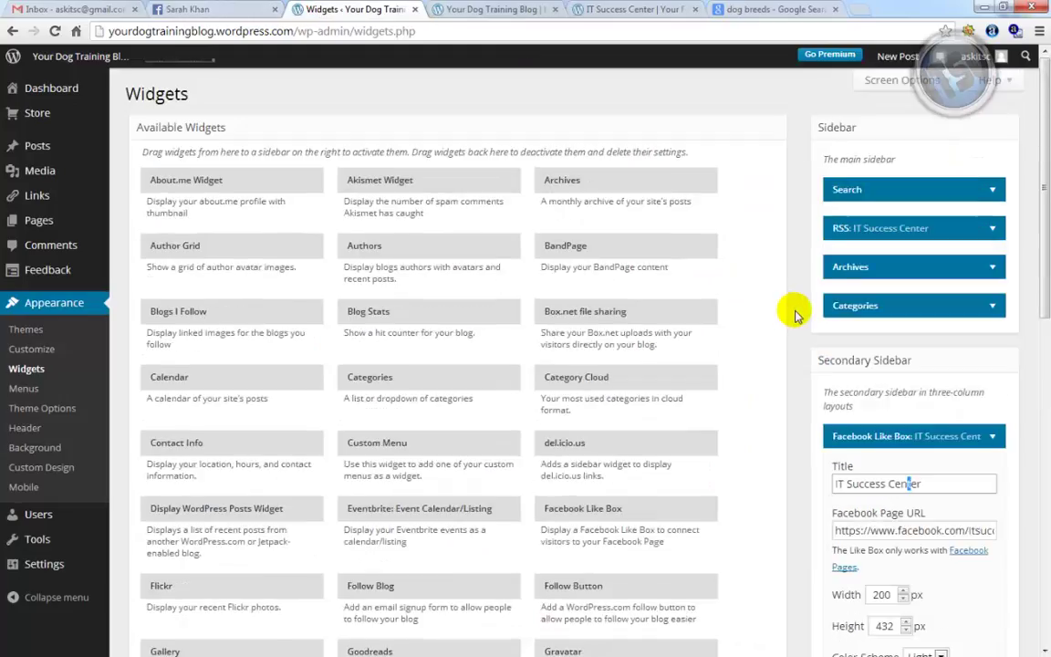
- Change the title of the RSS feed widget in the main Sidebar to ITSC News and save the widget
{"action": "left_click", "coordinate": [993, 230]}
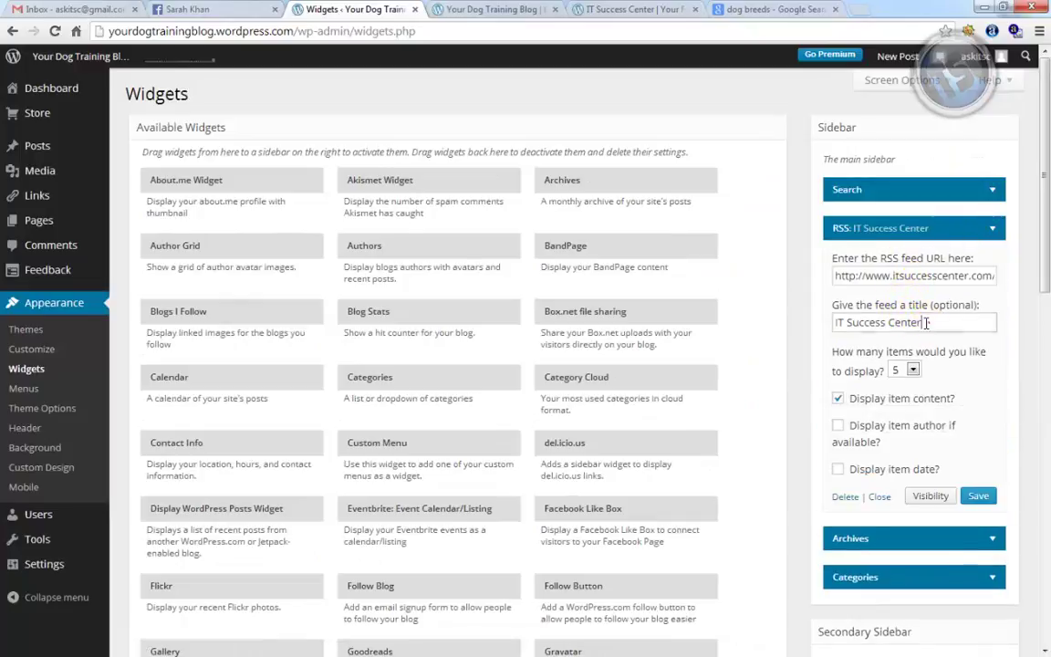
{"action": "triple_click", "coordinate": [926, 323]}
{"action": "type", "text": "IT"}
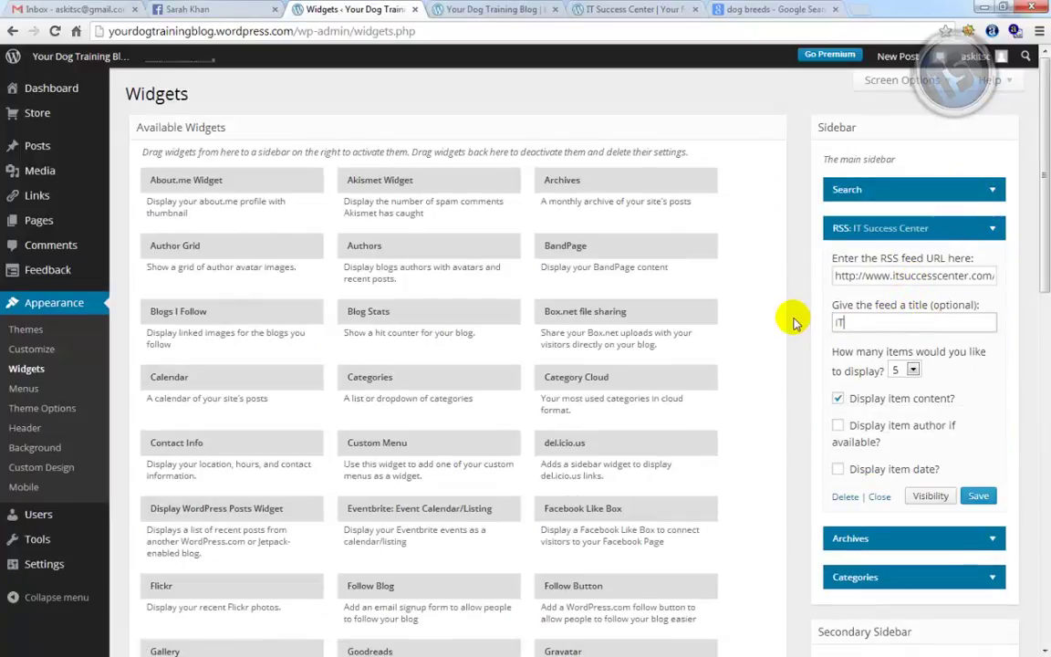
{"action": "type", "text": "SC News"}
{"action": "left_click", "coordinate": [980, 496]}
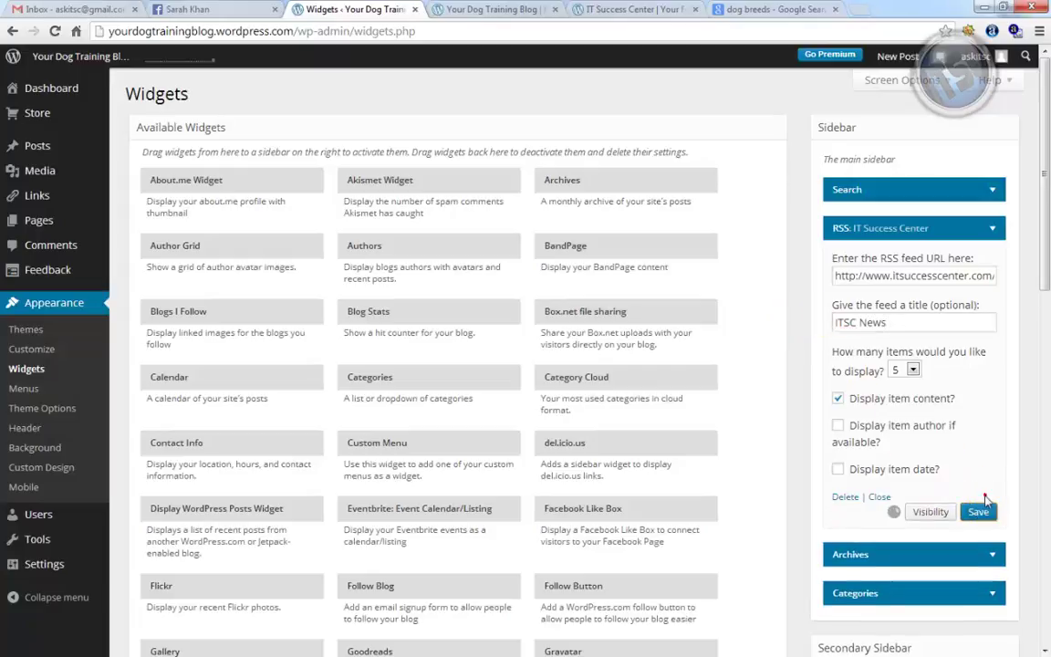
- Look through the whole list of available widgets on the Widgets page alongside the contents of both sidebars
{"action": "scroll", "coordinate": [944, 445], "scroll_direction": "down", "scroll_amount": 1}
{"action": "scroll", "coordinate": [944, 445], "scroll_direction": "down", "scroll_amount": 1}
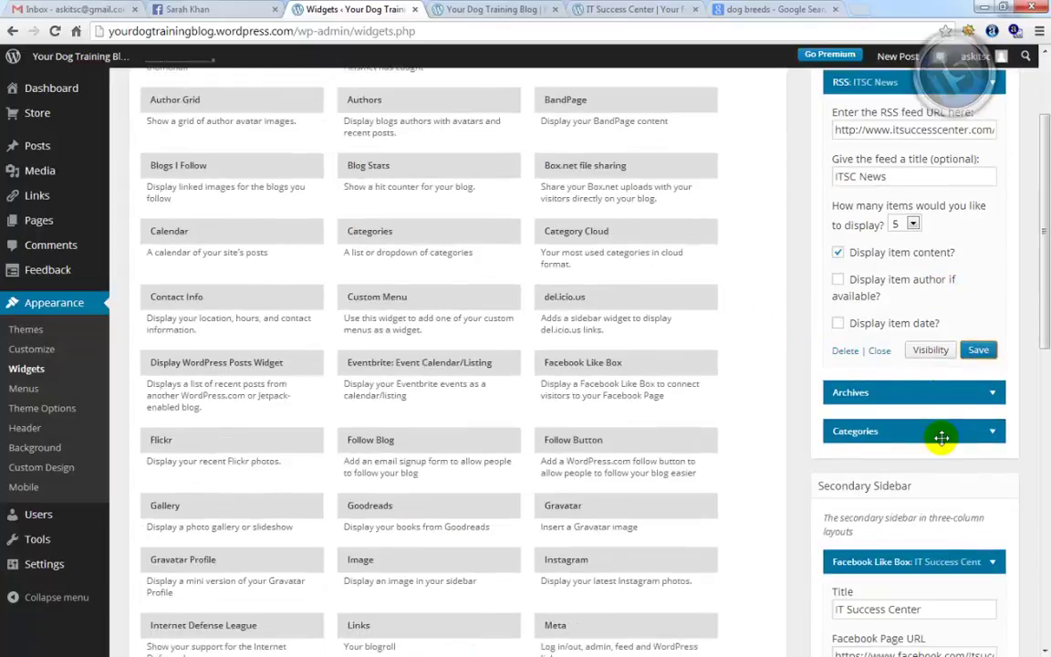
{"action": "scroll", "coordinate": [468, 456], "scroll_direction": "down", "scroll_amount": 1}
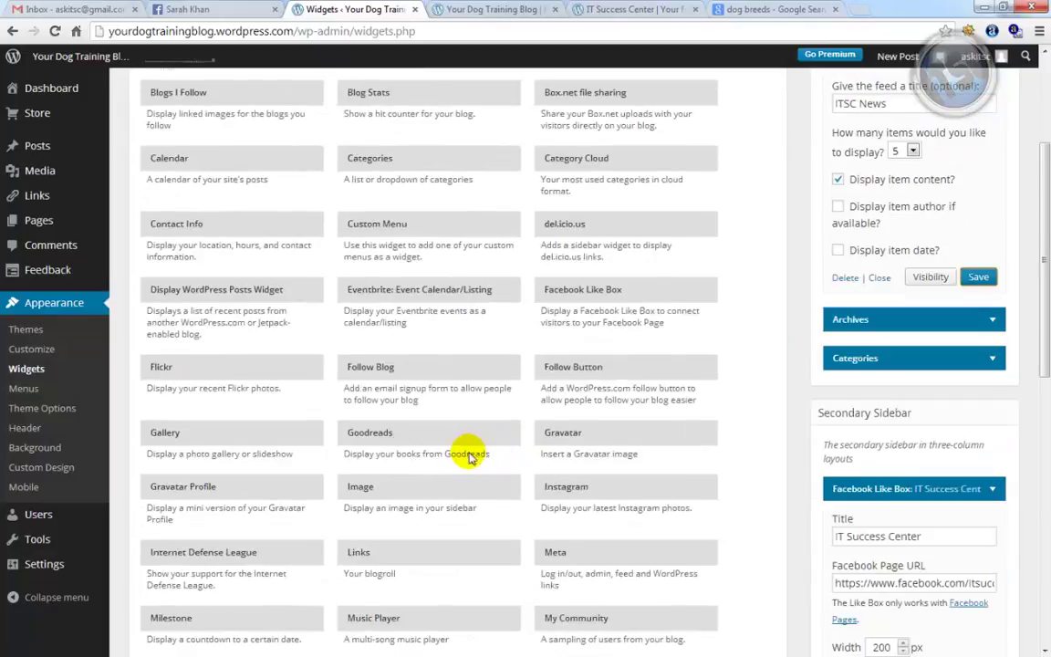
{"action": "scroll", "coordinate": [468, 456], "scroll_direction": "down", "scroll_amount": 1}
{"action": "scroll", "coordinate": [467, 456], "scroll_direction": "down", "scroll_amount": 2}
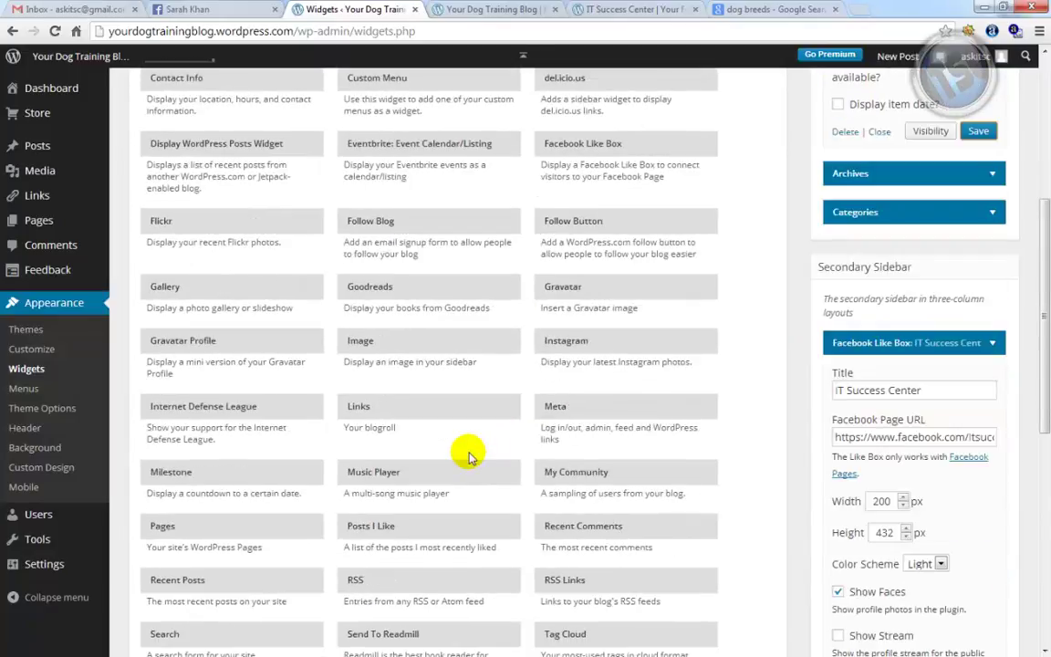
{"action": "scroll", "coordinate": [468, 452], "scroll_direction": "down", "scroll_amount": 1}
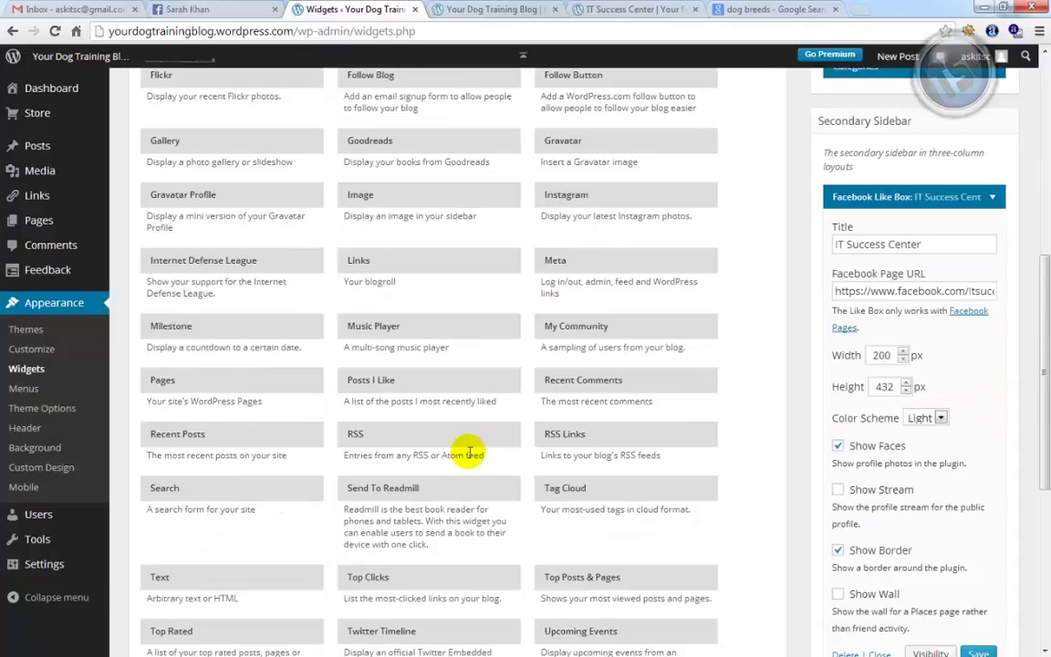
{"action": "scroll", "coordinate": [468, 453], "scroll_direction": "down", "scroll_amount": 2}
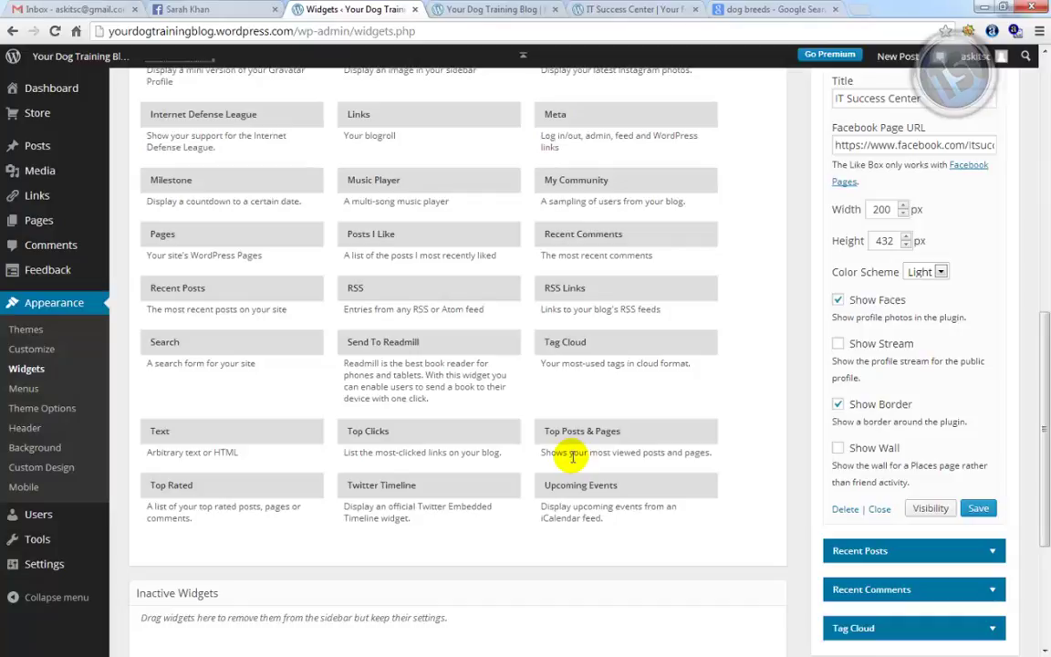
{"action": "scroll", "coordinate": [570, 437], "scroll_direction": "up", "scroll_amount": 8}
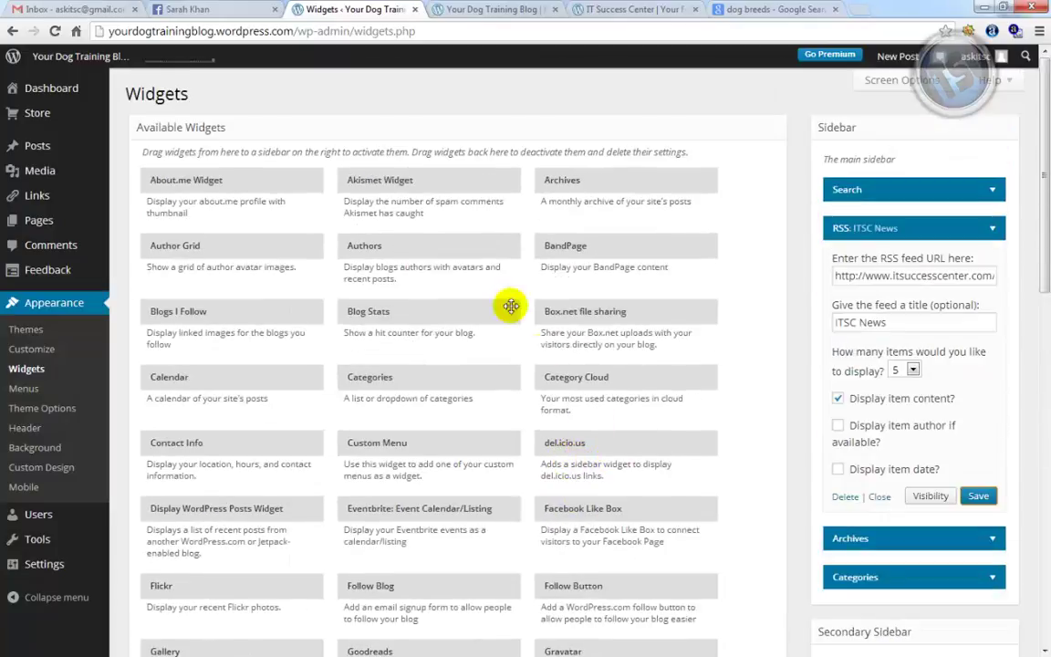
- Switch to the live dog training blog and examine its header, posts and the widgets in both sidebars
{"action": "left_click", "coordinate": [451, 9]}
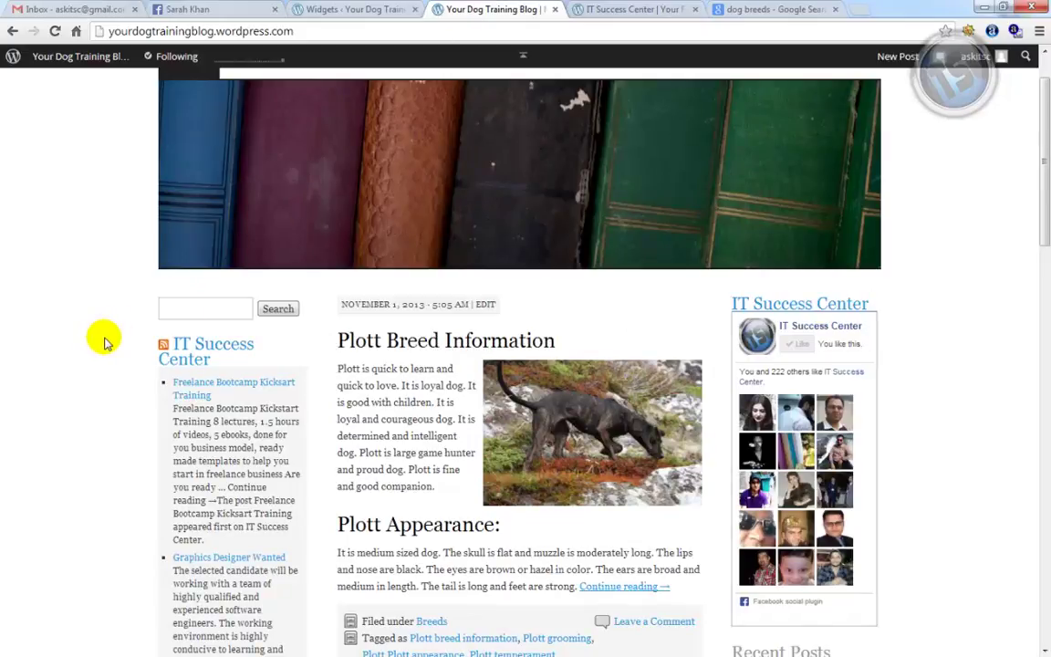
{"action": "scroll", "coordinate": [103, 342], "scroll_direction": "down", "scroll_amount": 5}
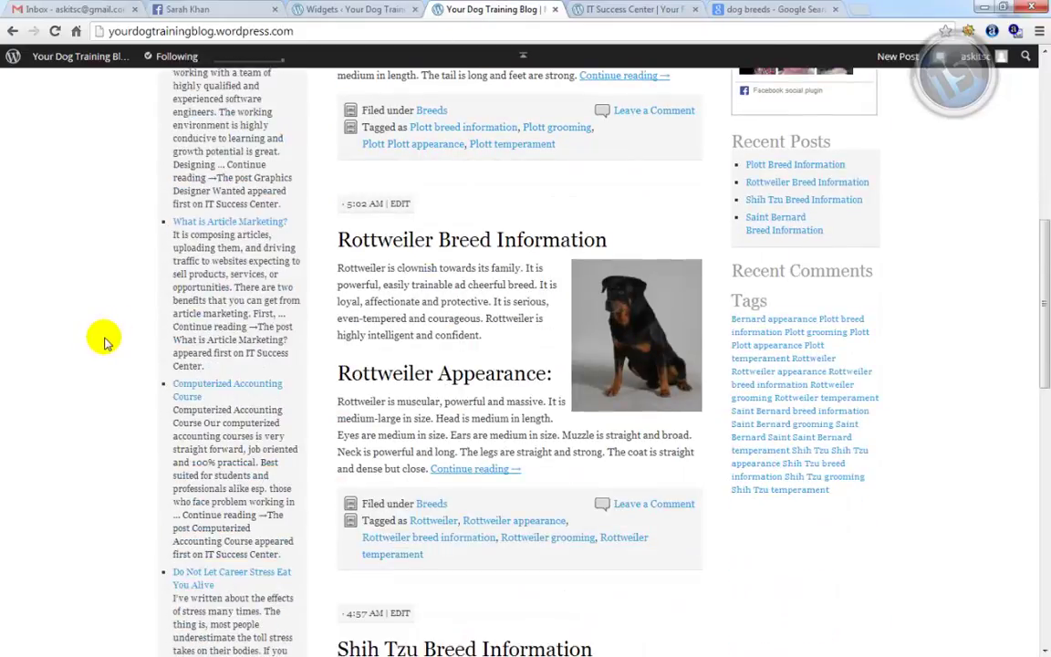
{"action": "scroll", "coordinate": [103, 342], "scroll_direction": "up", "scroll_amount": 3}
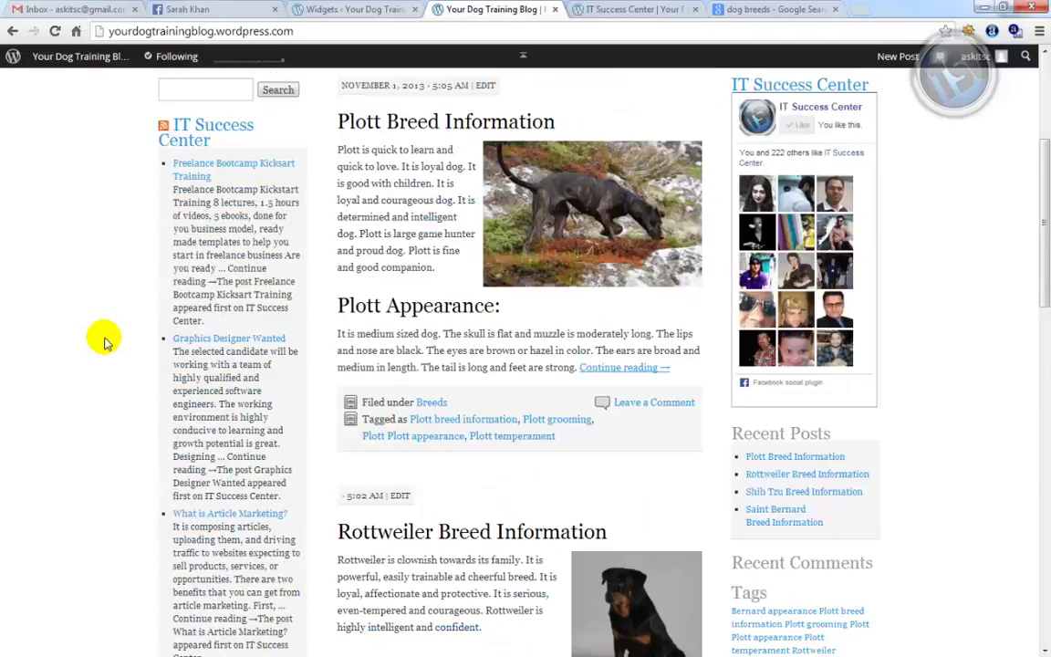
{"action": "scroll", "coordinate": [103, 342], "scroll_direction": "up", "scroll_amount": 2}
{"action": "scroll", "coordinate": [103, 342], "scroll_direction": "up", "scroll_amount": 1}
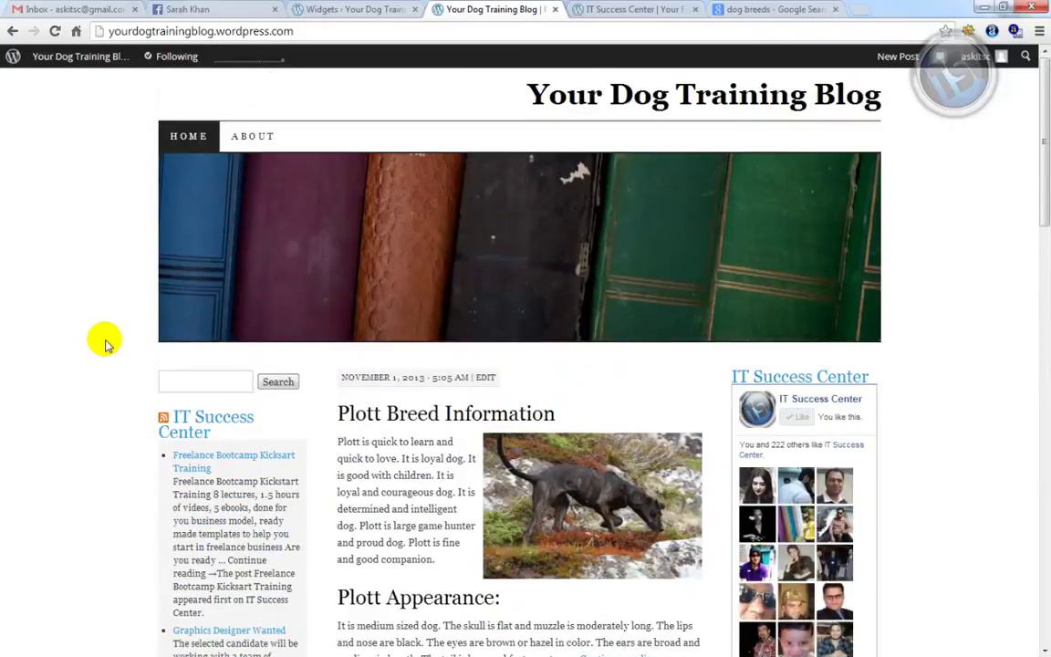
{"action": "scroll", "coordinate": [122, 345], "scroll_direction": "down", "scroll_amount": 2}
{"action": "scroll", "coordinate": [122, 345], "scroll_direction": "down", "scroll_amount": 1}
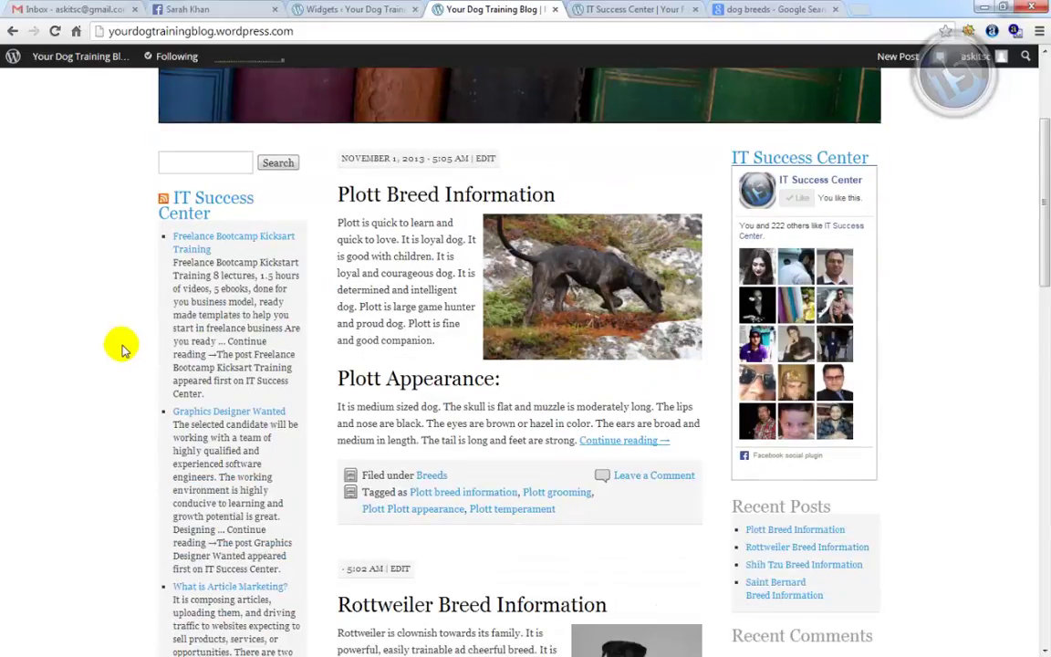